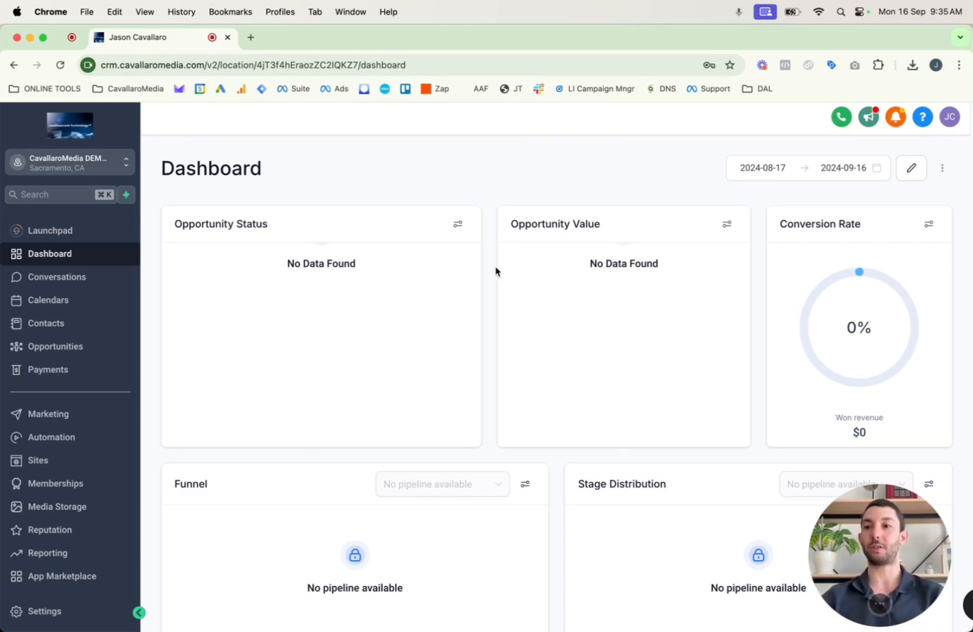
Start a new Service Calendar from the account's calendar settings.
click(28, 615)
scroll(36, 504, down, 2)
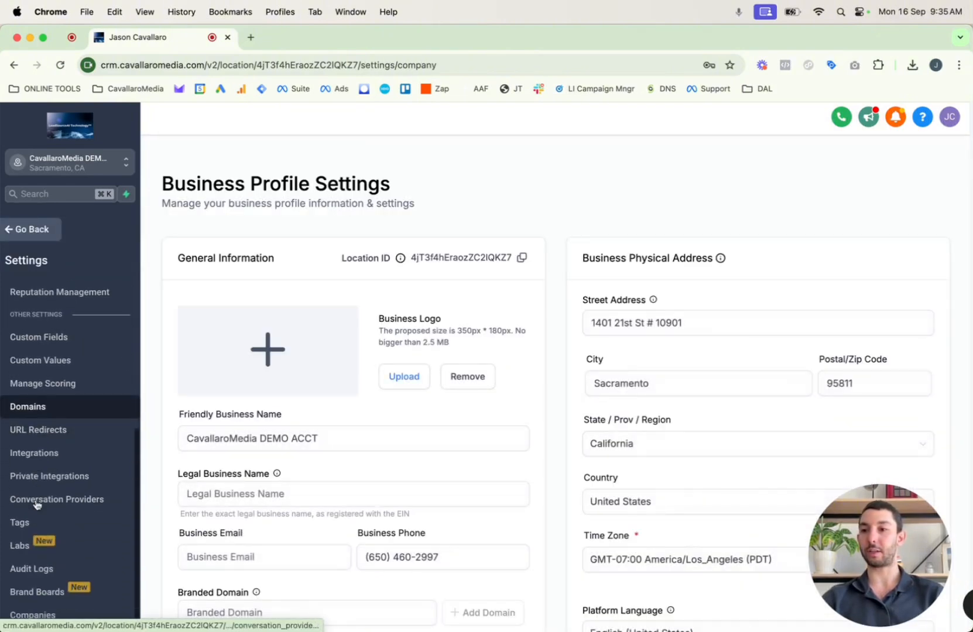
scroll(36, 505, up, 5)
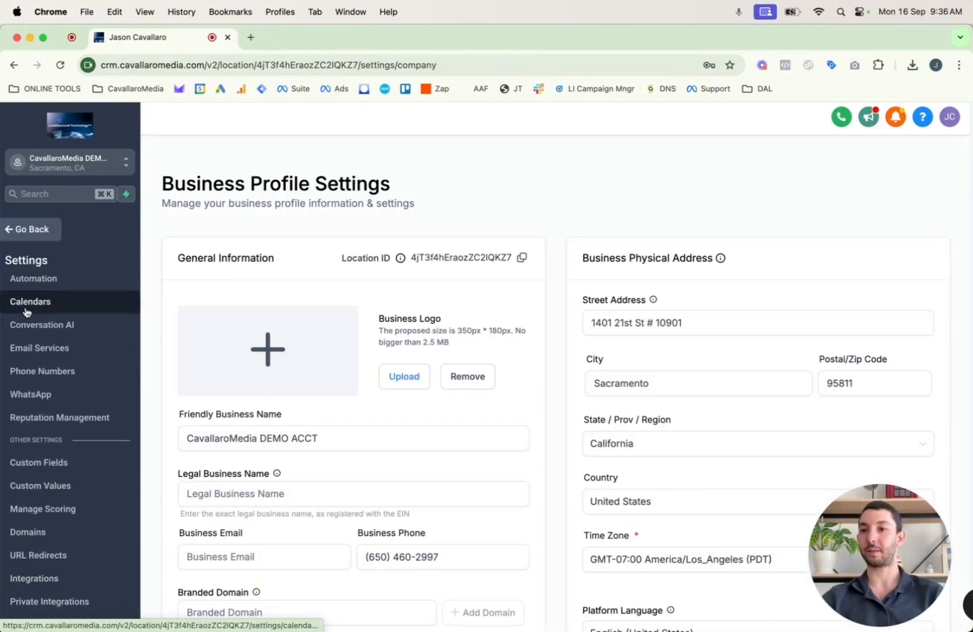
click(26, 310)
click(550, 471)
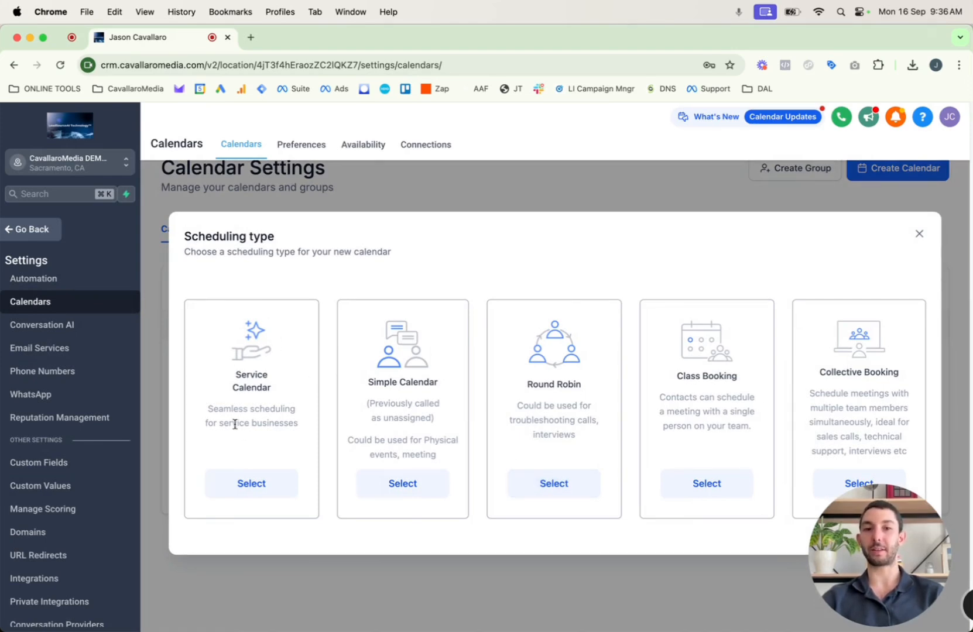
click(252, 483)
Assign the demo account's staff member to the new calendar and set the service duration to 30 minutes.
click(424, 295)
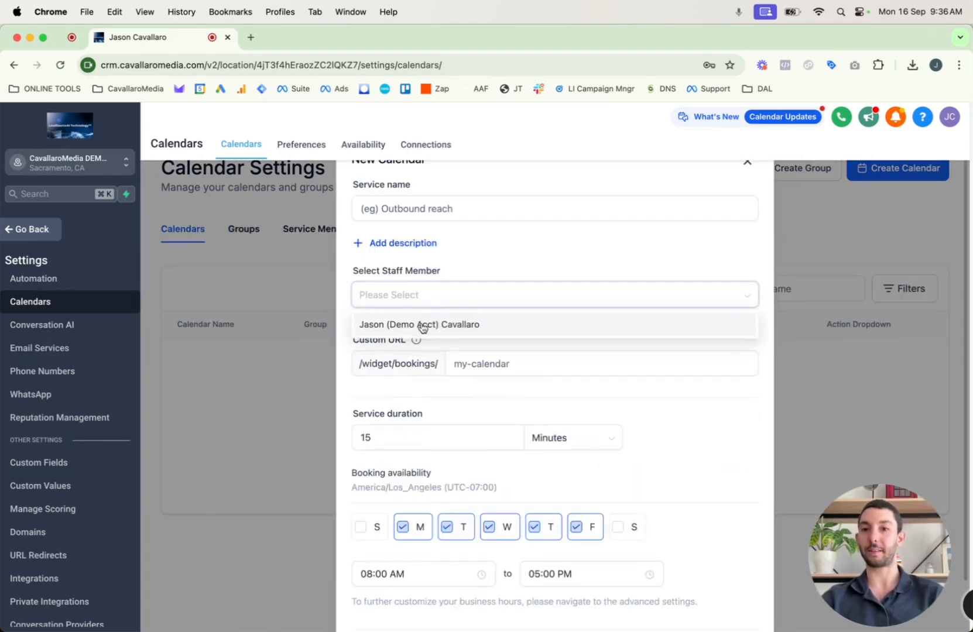
click(423, 328)
scroll(562, 397, down, 2)
drag(389, 378, 338, 381)
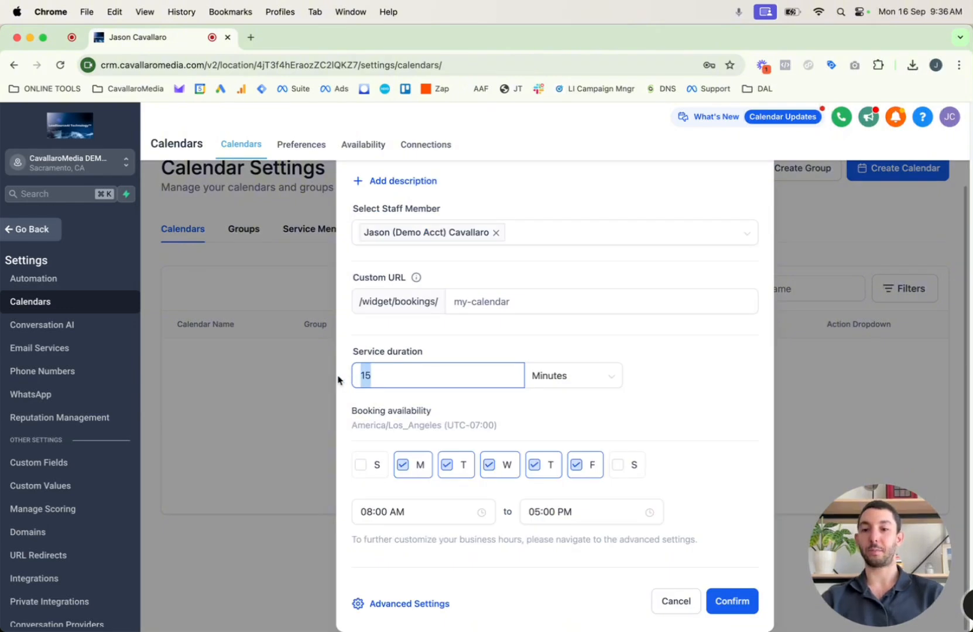
text(30)
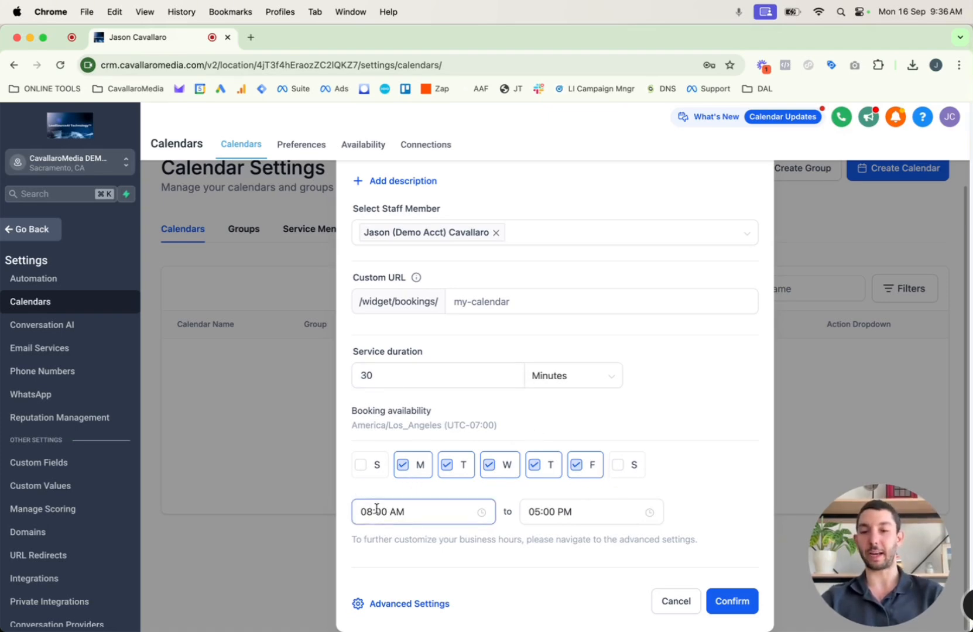
Name the calendar TEST Cali, give it a custom URL starting with "test-", create it and dismiss the success dialog.
scroll(517, 510, up, 2)
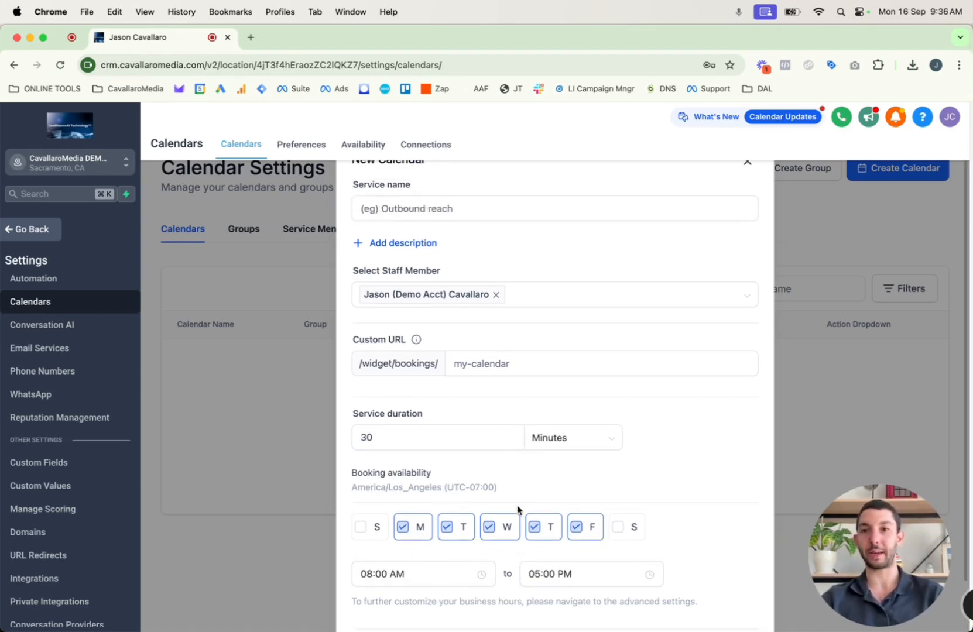
click(413, 209)
text(T)
text(test-)
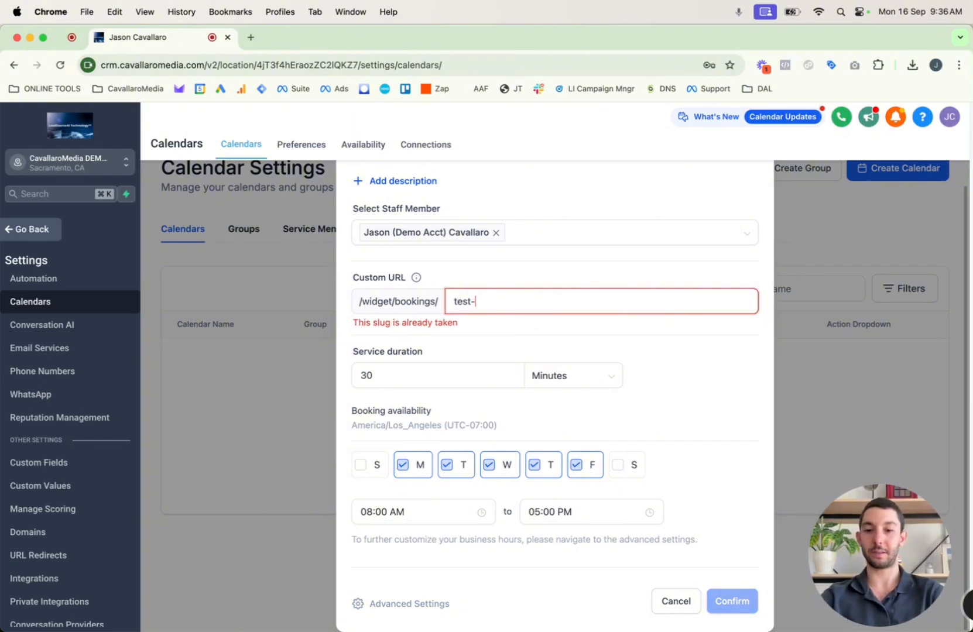
click(732, 600)
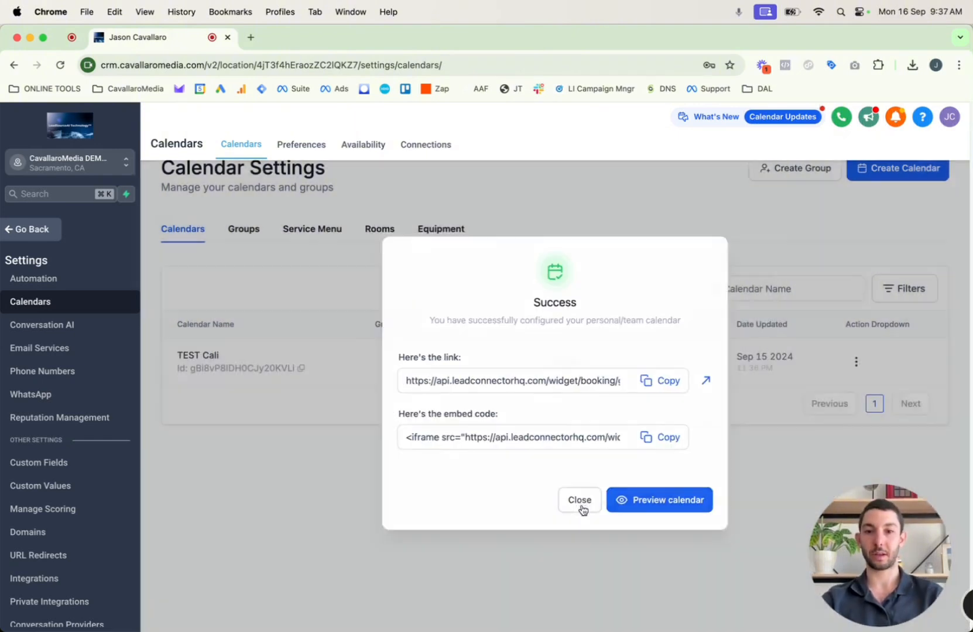
click(580, 508)
Leave the settings and create a new form in the form builder under Sites.
click(28, 232)
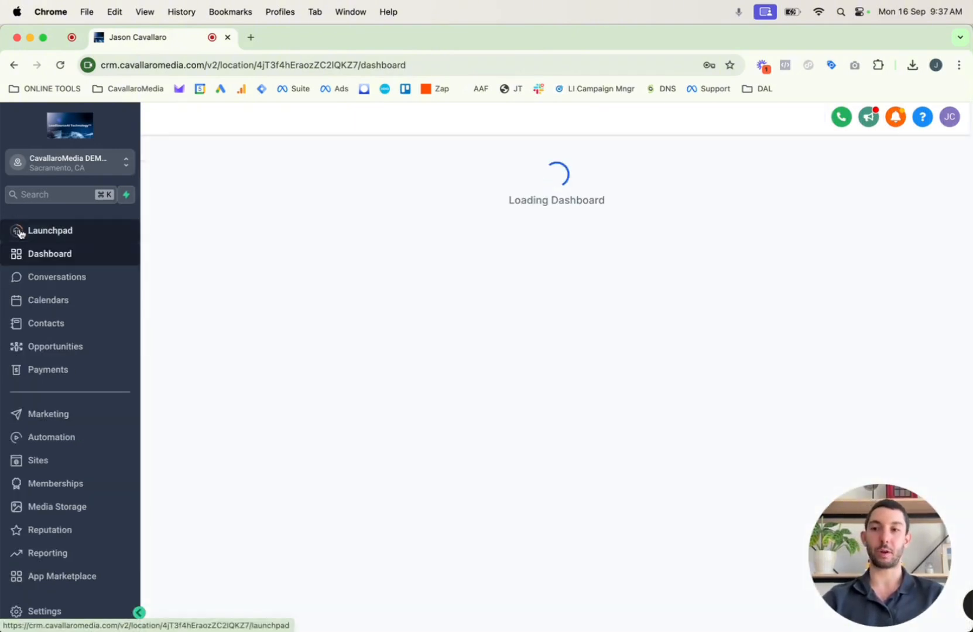
click(38, 461)
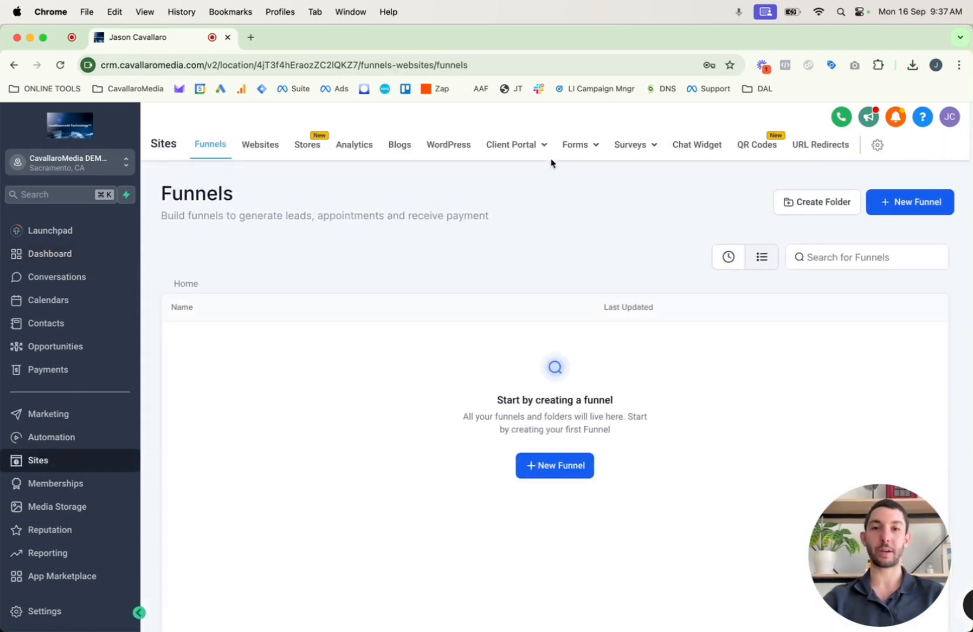
mouse_move(578, 146)
click(551, 173)
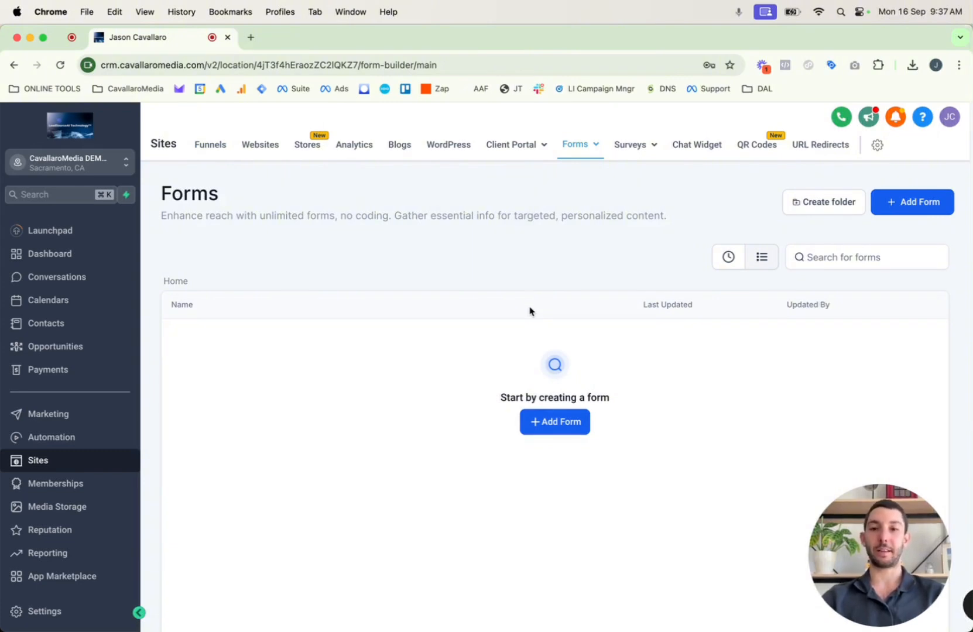
click(552, 425)
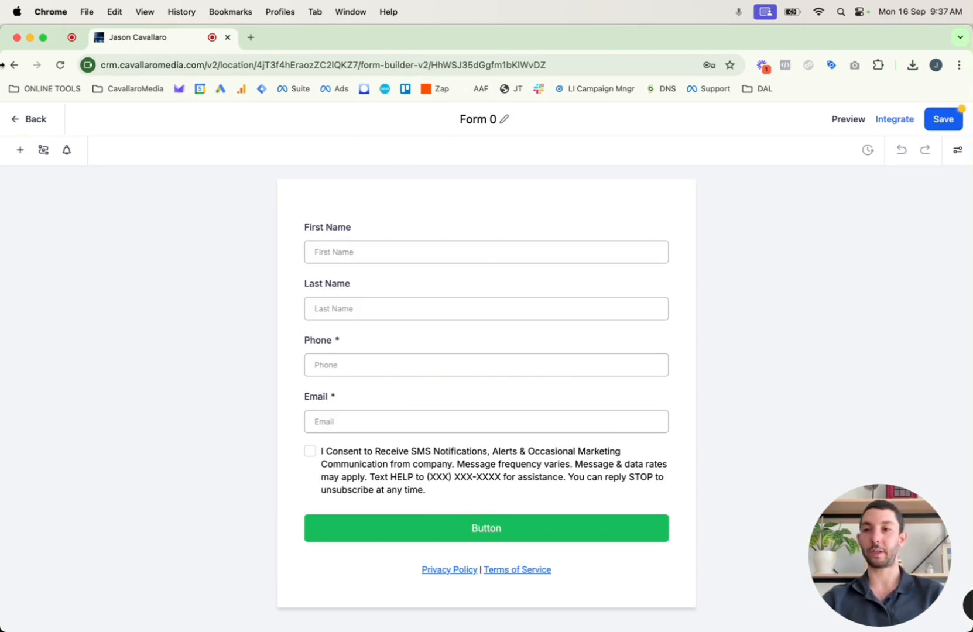
Show the form elements and delete the SMS consent checkbox block from the form.
click(20, 152)
click(442, 445)
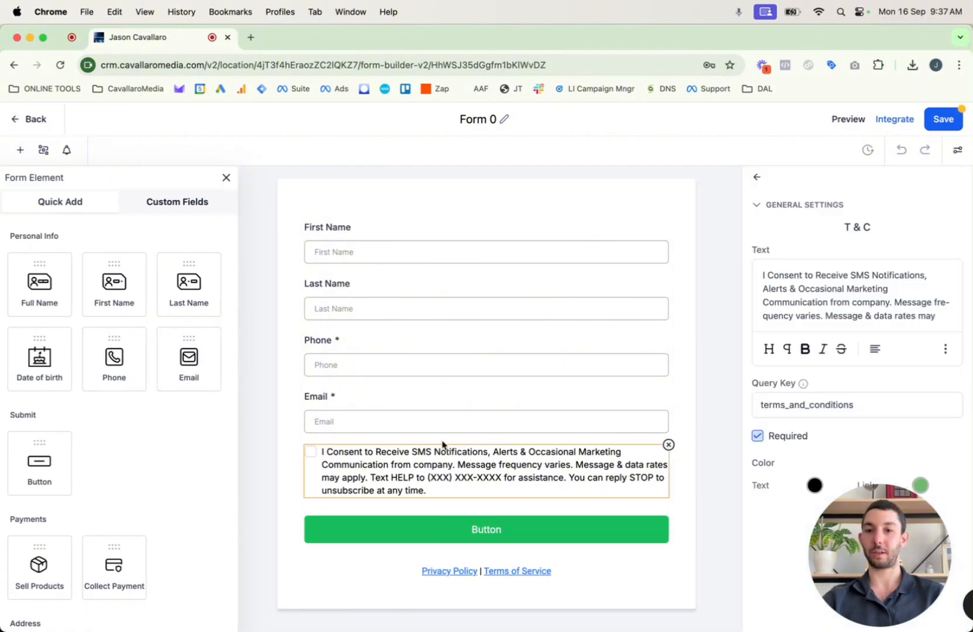
click(668, 445)
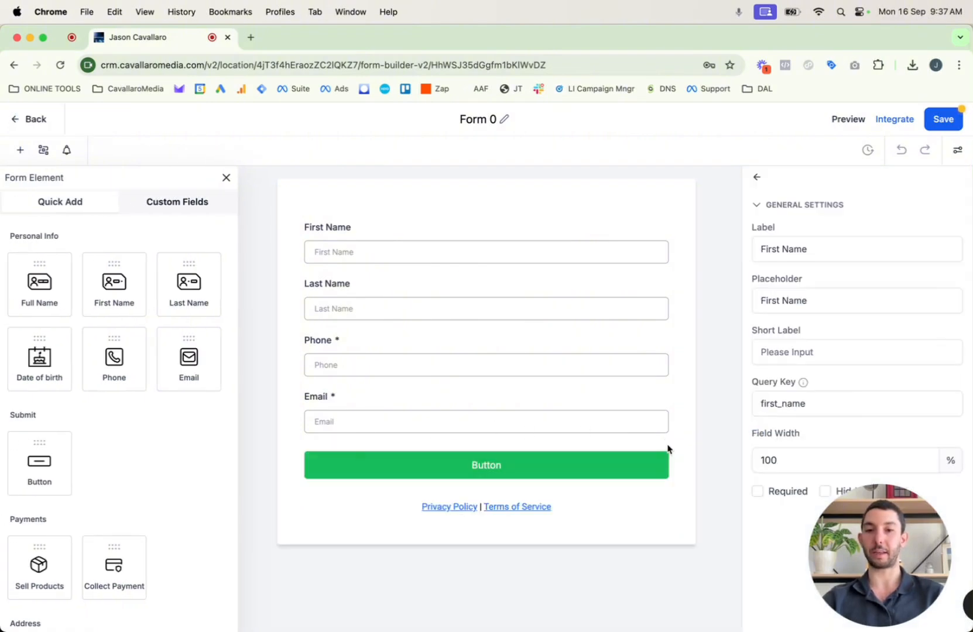
Remove the Terms of Service link and its separator from the text below the form's button.
click(495, 501)
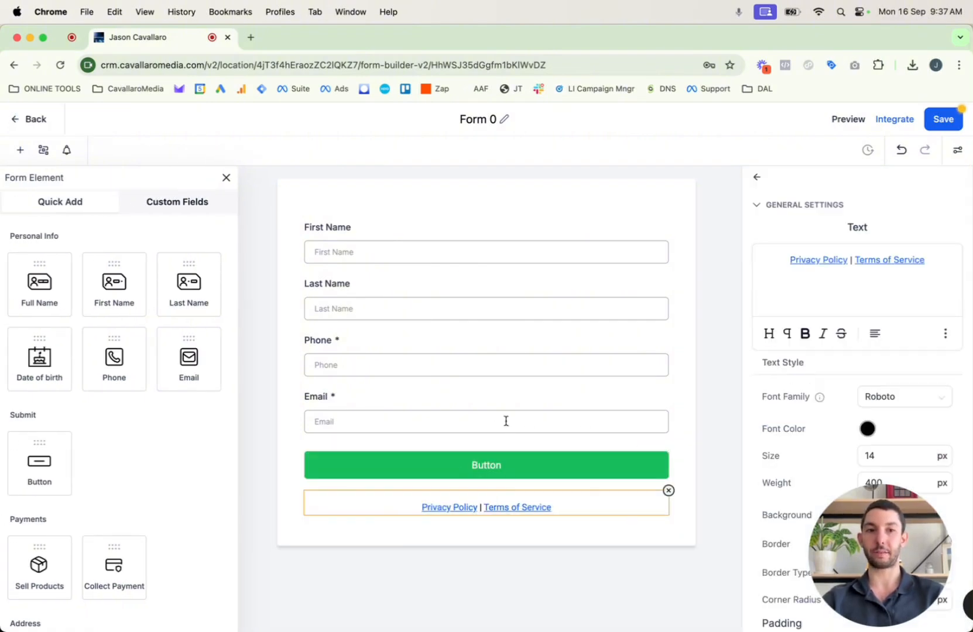
drag(929, 270, 851, 258)
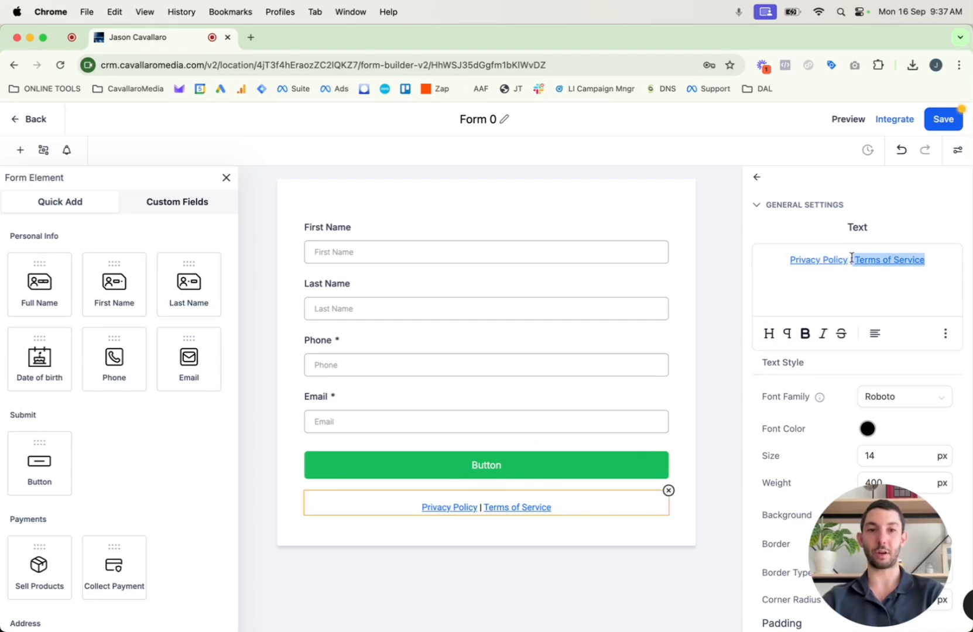
key(BackSpace)
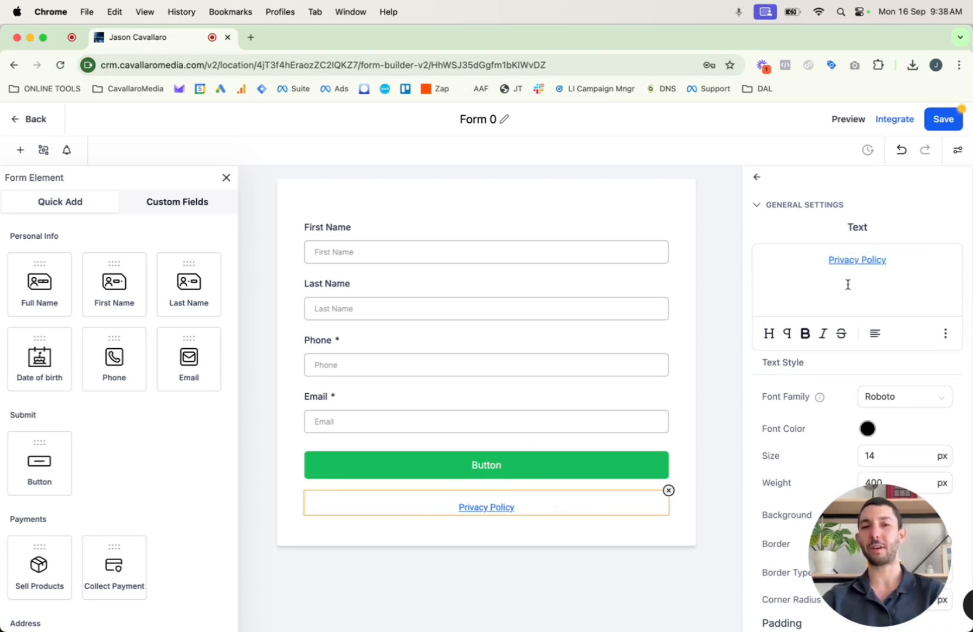
Open cavallaromedia.com in a new tab, copy the address of its privacy policy page and close that tab.
click(251, 39)
text(cav)
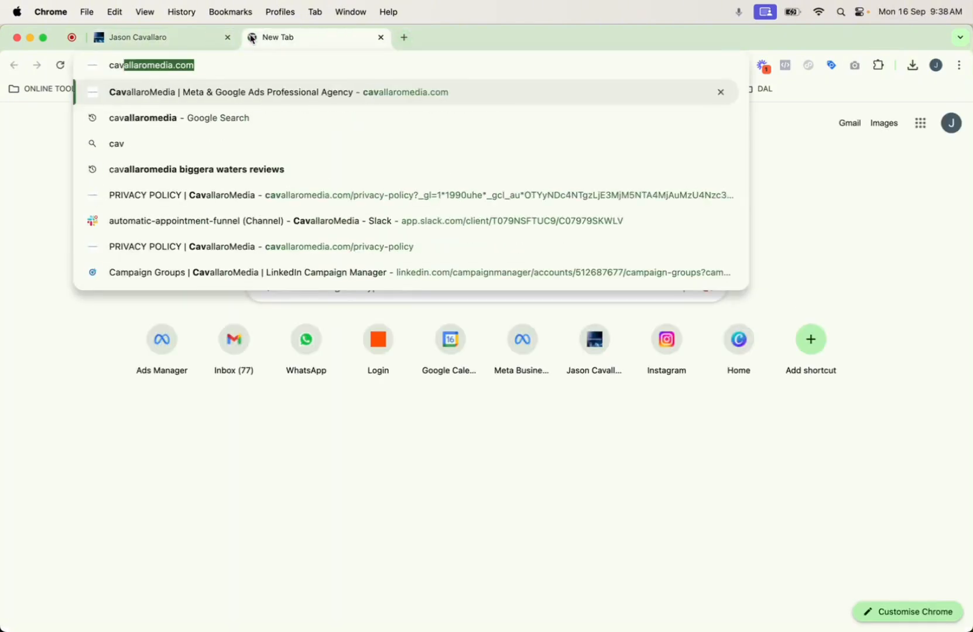
key(Return)
click(565, 121)
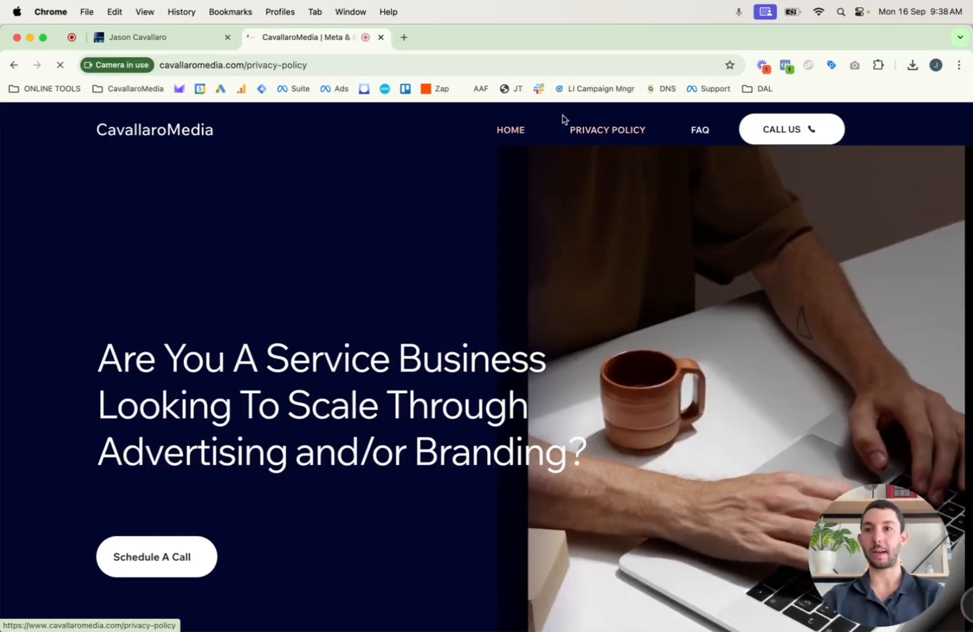
click(258, 65)
key(super+c)
key(super+w)
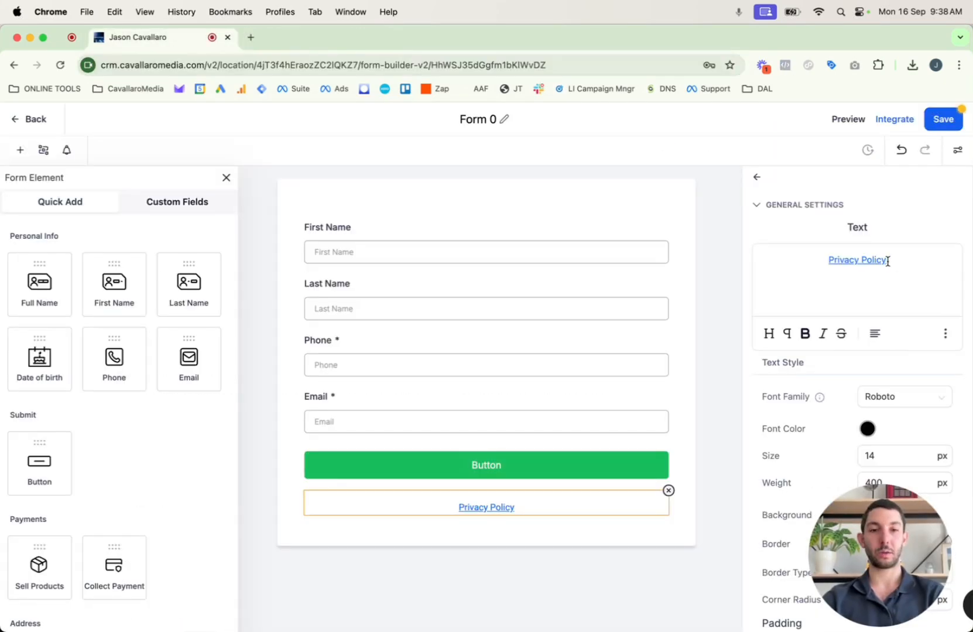
drag(888, 260, 824, 259)
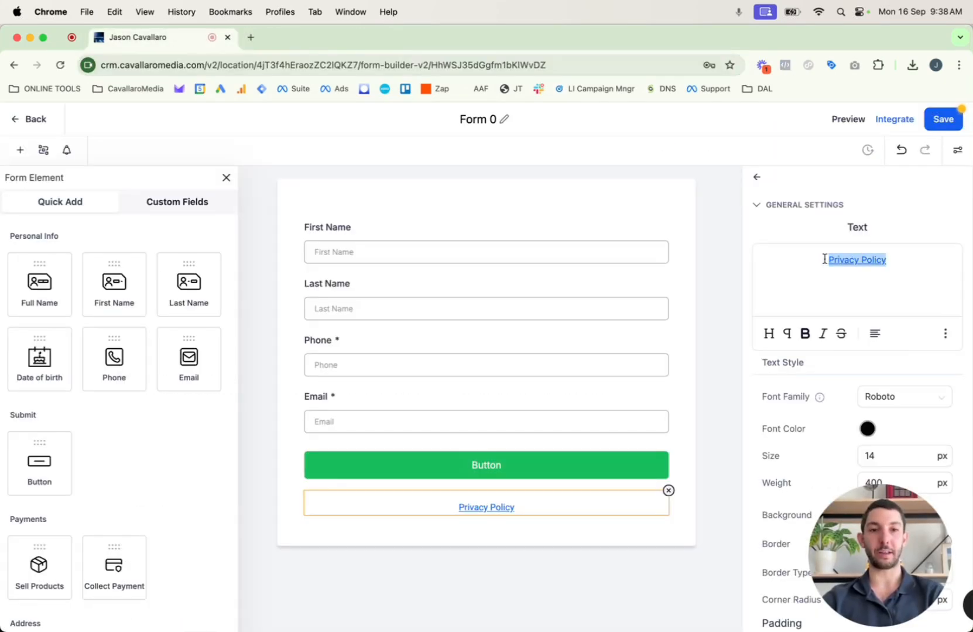
click(945, 334)
click(947, 315)
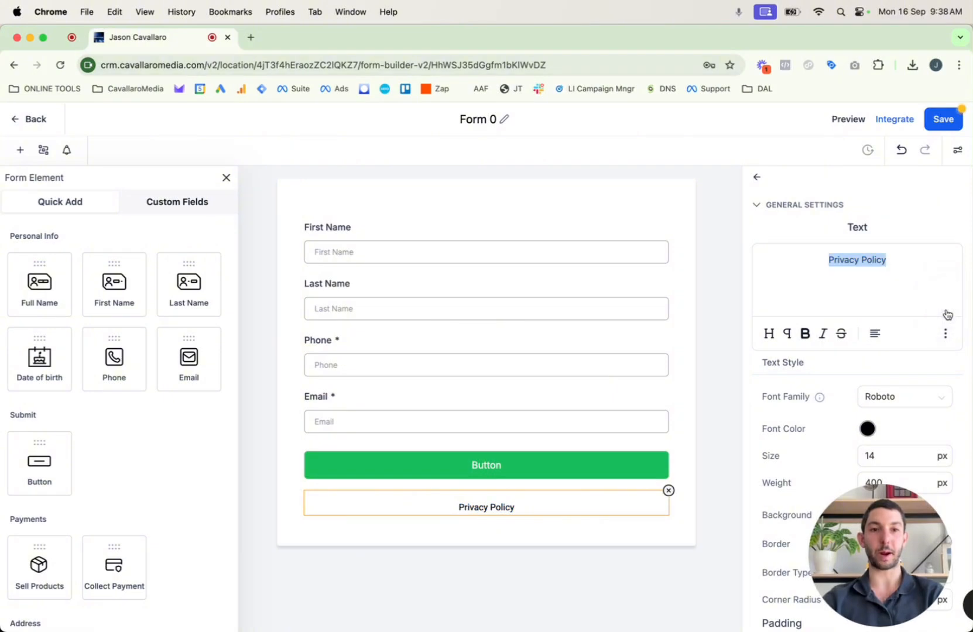
click(945, 334)
click(944, 291)
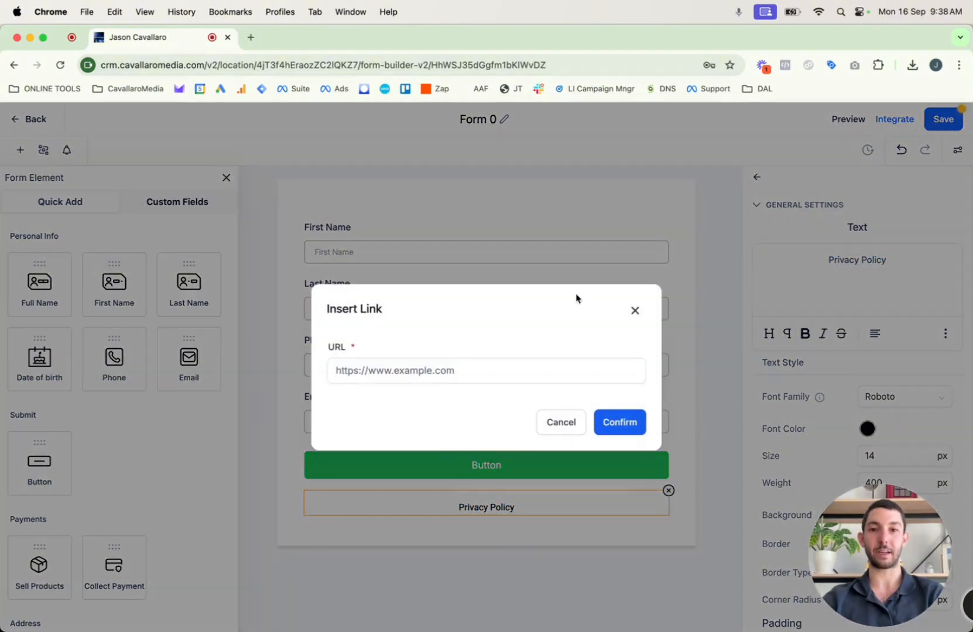
click(457, 379)
key(super+v)
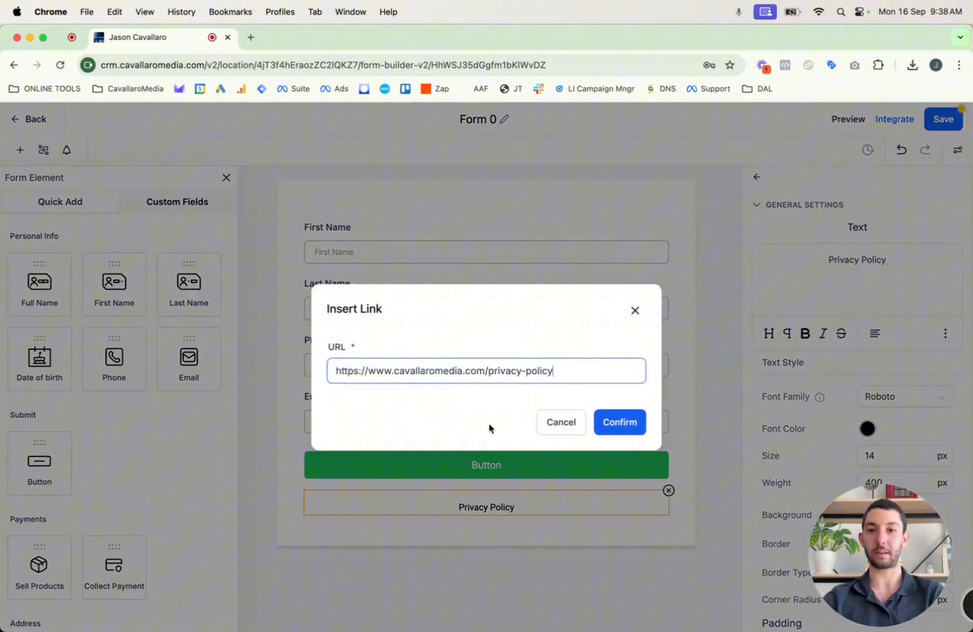
click(624, 423)
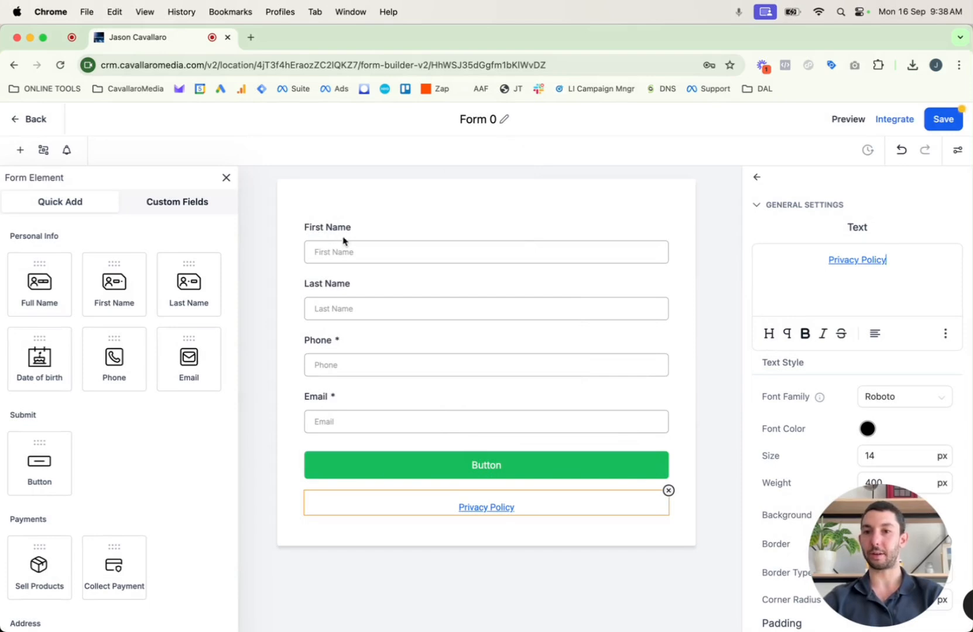
Set the form button's background colour to dark blue, #081978FF.
click(396, 471)
click(867, 555)
click(885, 495)
click(924, 431)
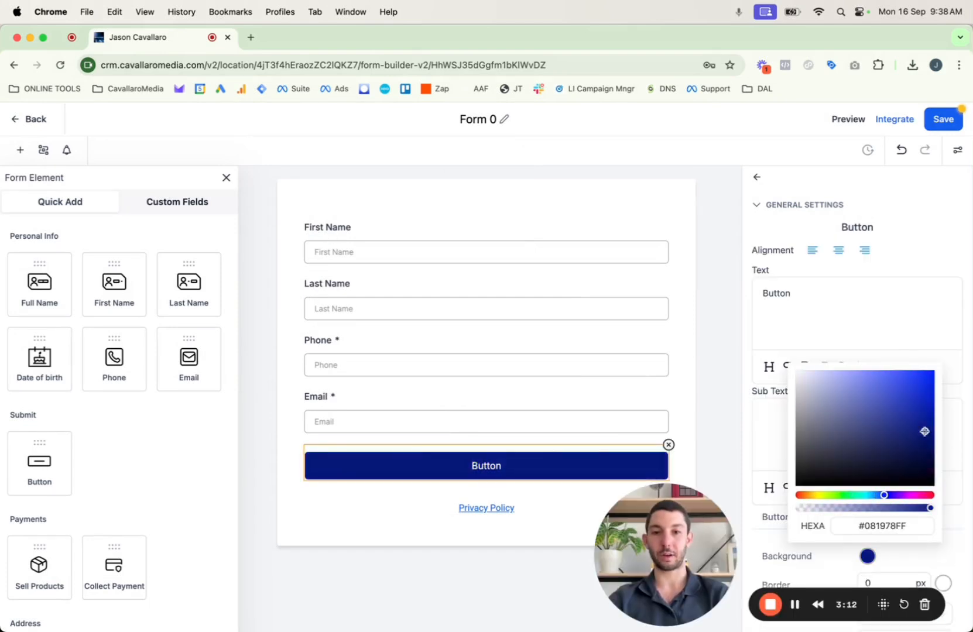
click(961, 376)
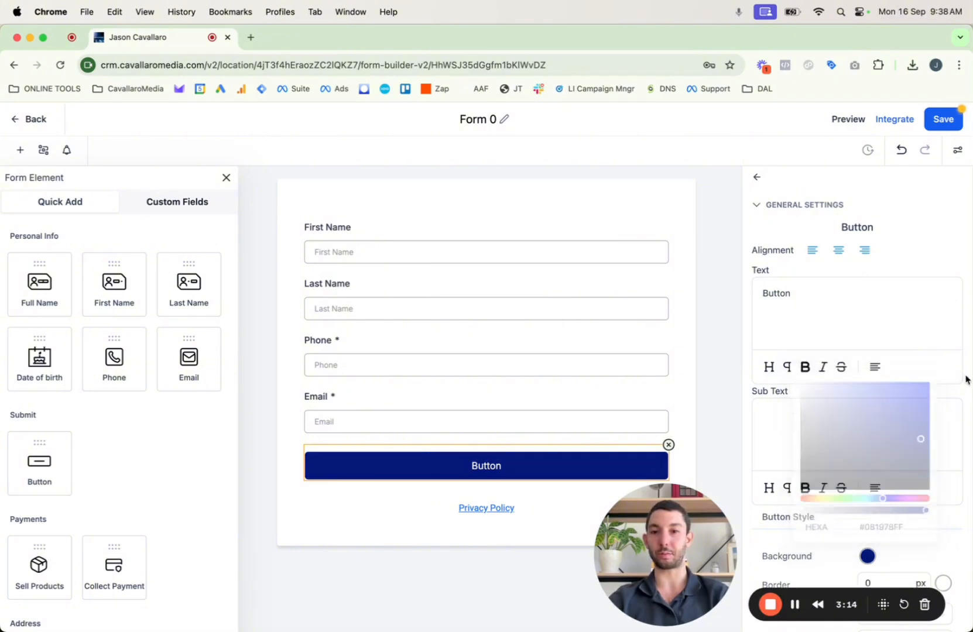
Add a Postal code field and an Organization field between the Email field and the button.
click(336, 400)
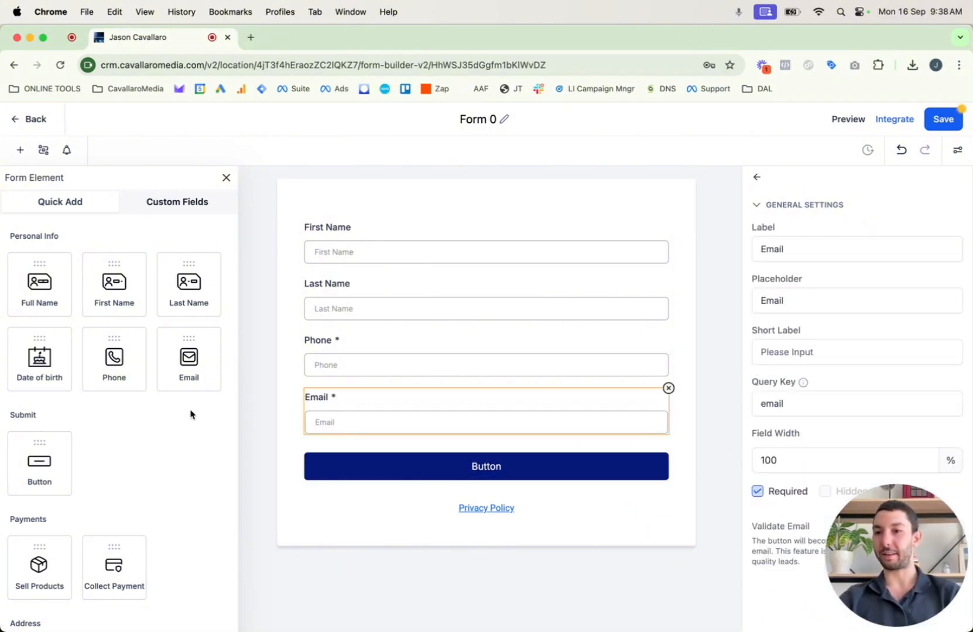
scroll(195, 408, down, 1)
scroll(44, 293, down, 7)
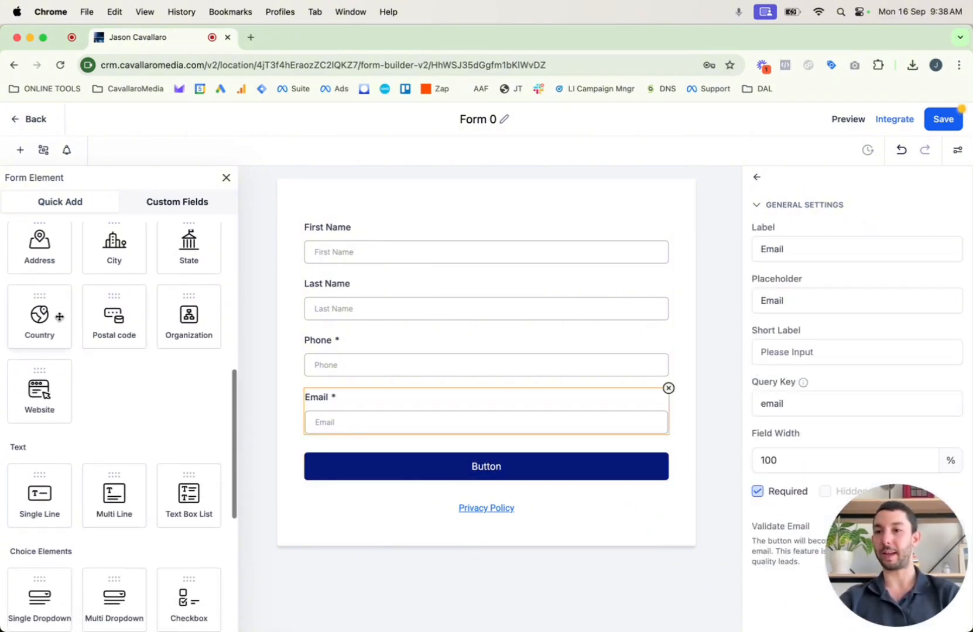
drag(115, 316, 354, 466)
drag(188, 316, 311, 514)
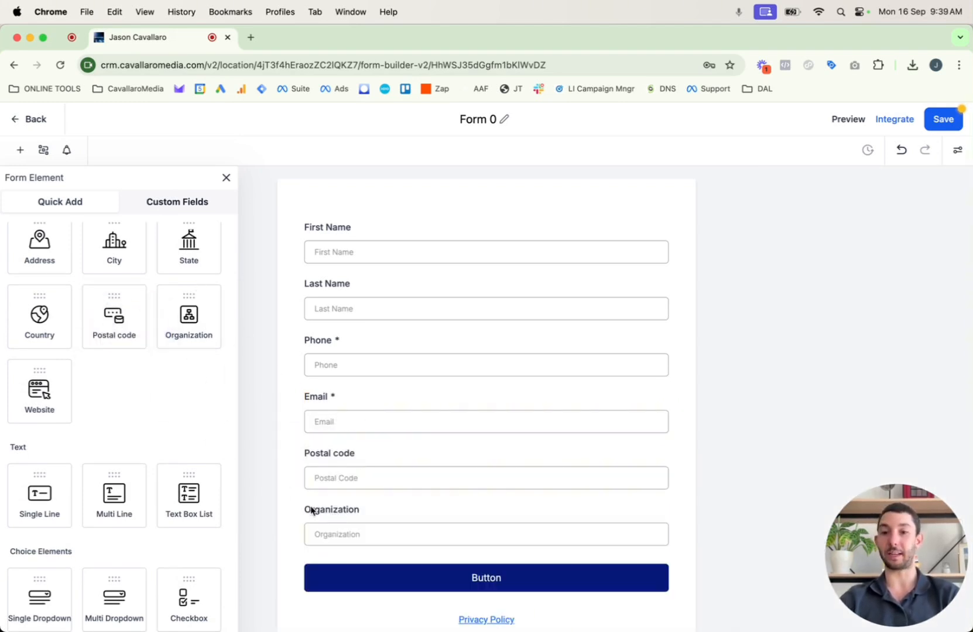
Add a Single Line field above the button and a Radio field directly below Organization.
scroll(160, 398, down, 5)
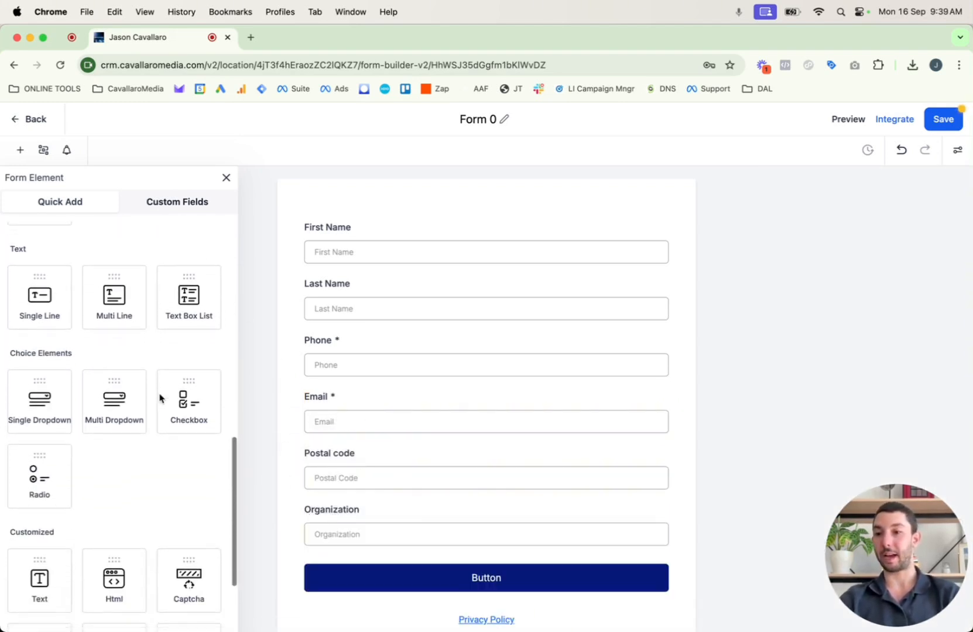
drag(41, 280, 349, 587)
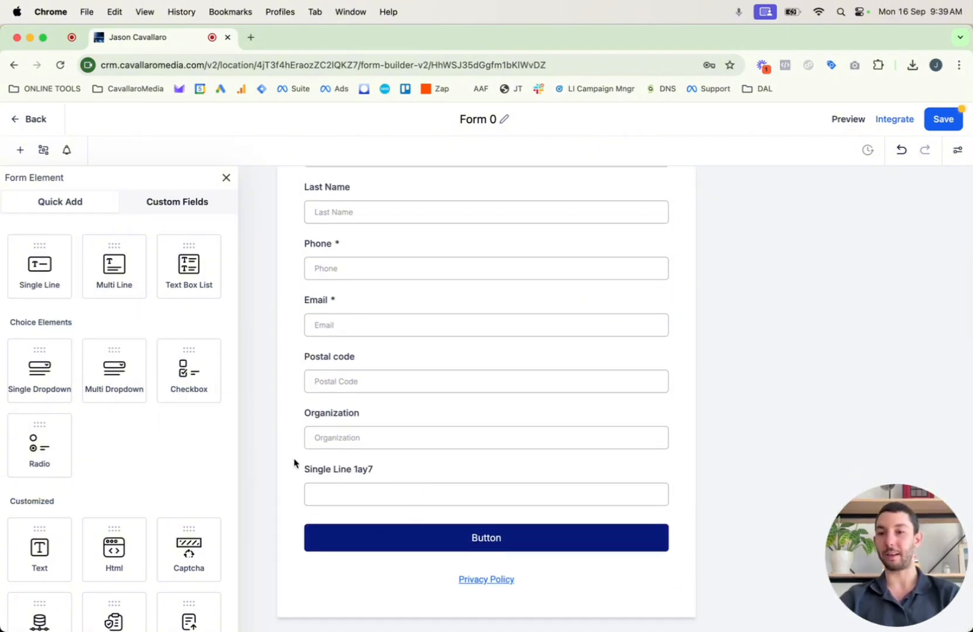
click(41, 444)
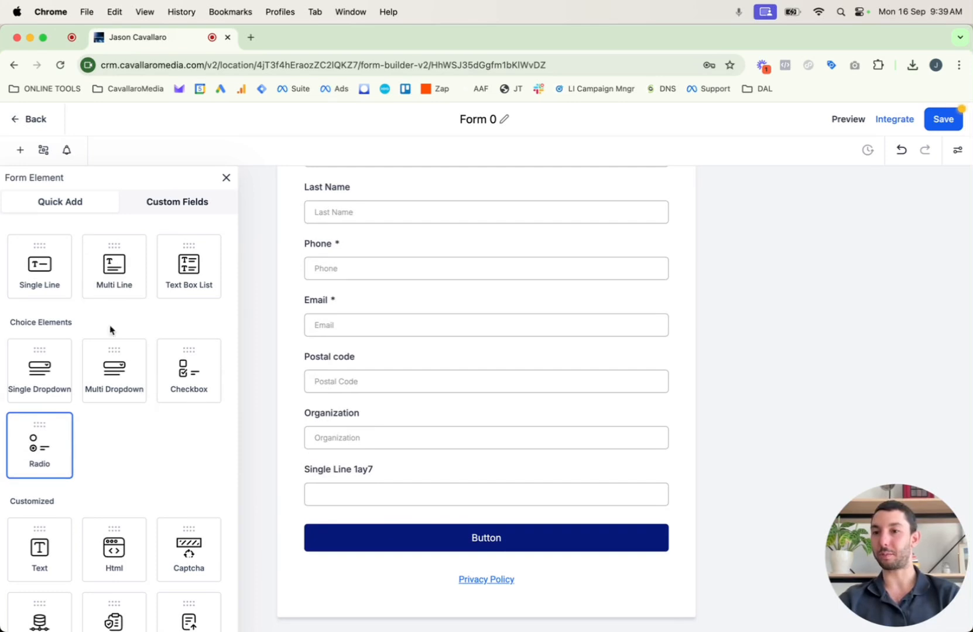
drag(46, 433, 358, 505)
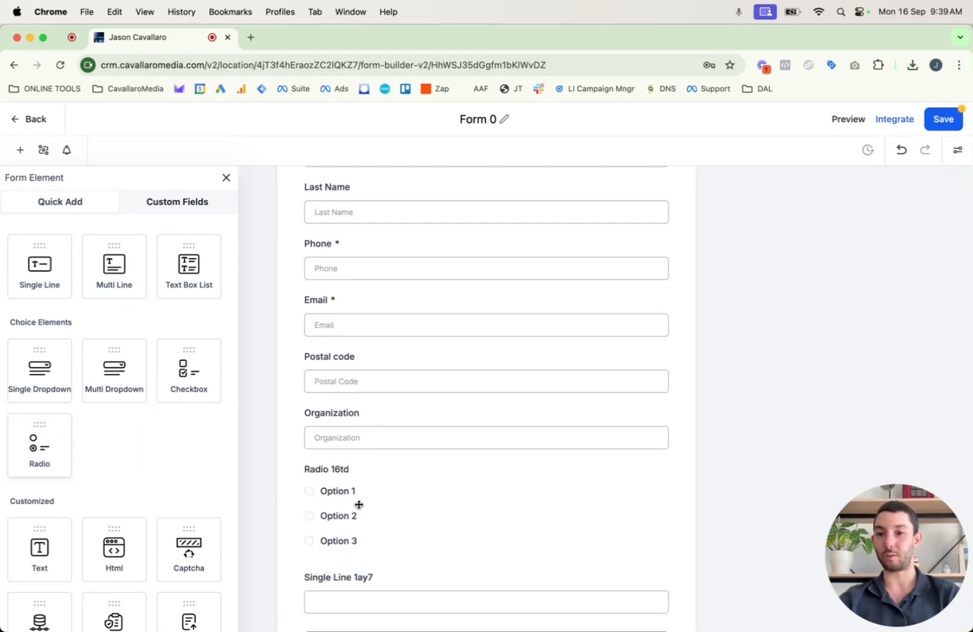
Try a Checkbox field directly below the Postal code field and delete it again.
drag(188, 368, 344, 441)
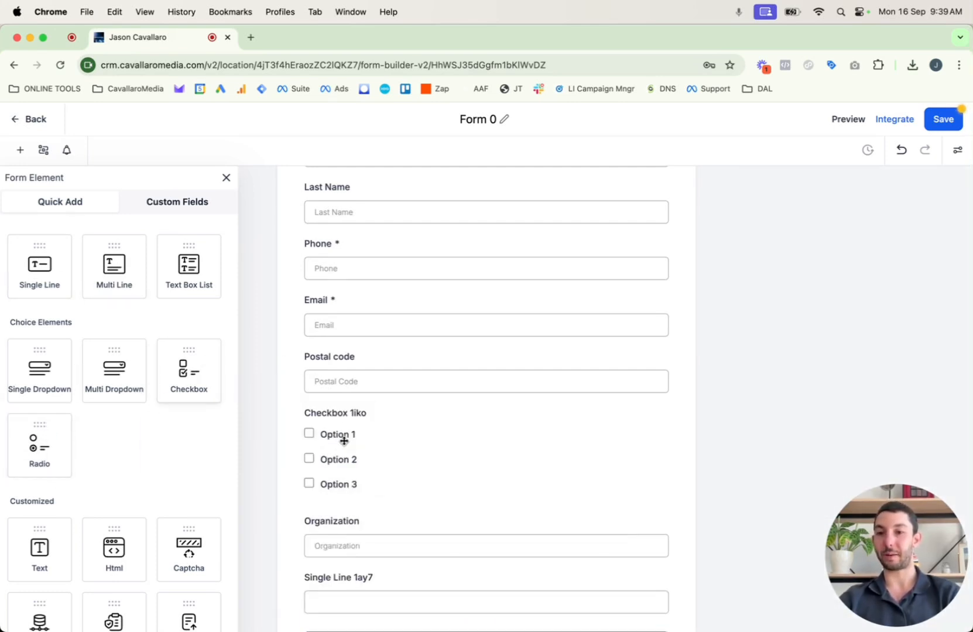
click(328, 420)
key(BackSpace)
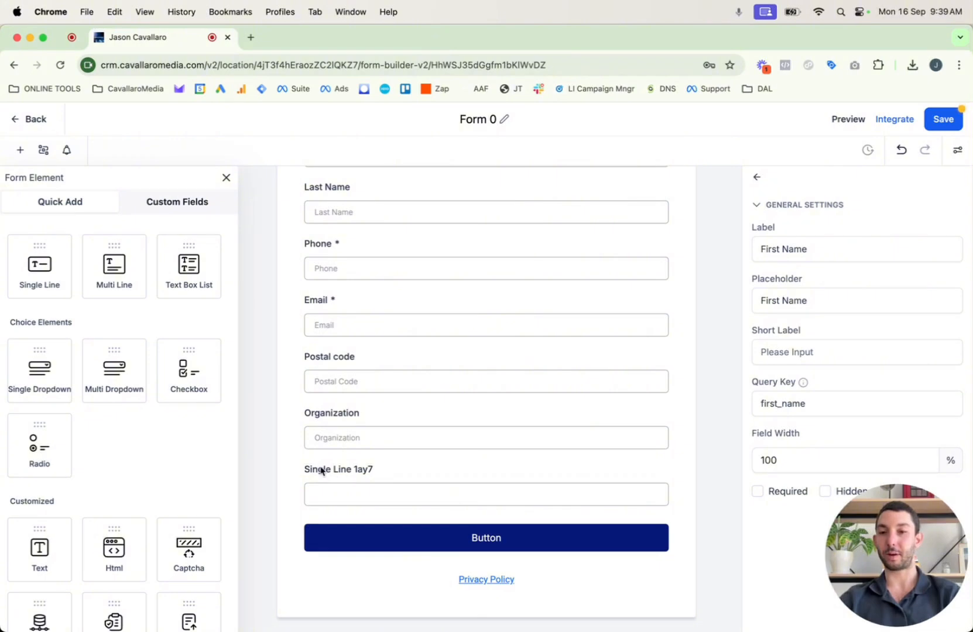
Change the Single Line field's label to "What is your business URL?".
click(322, 472)
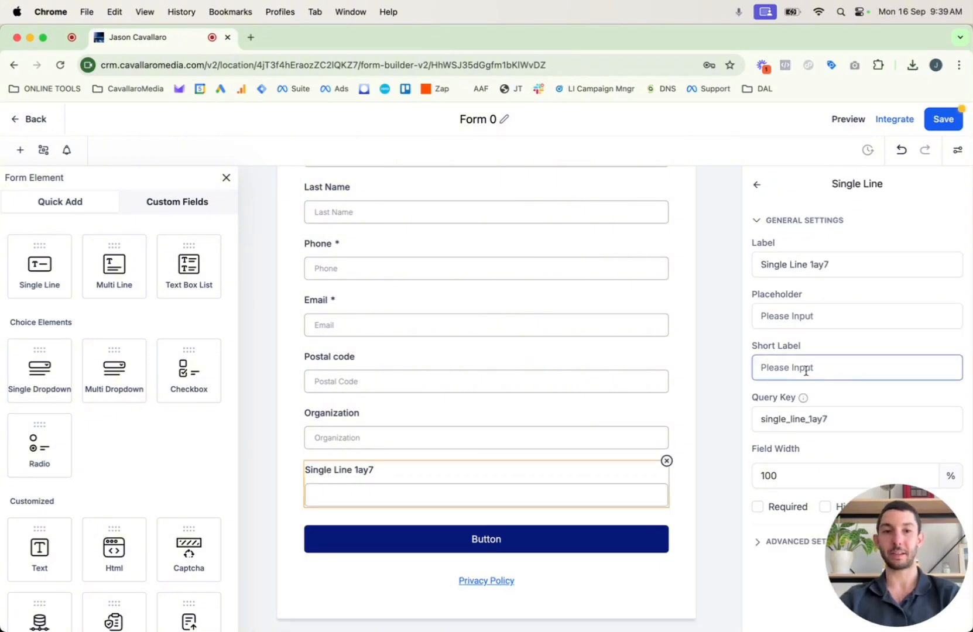
double_click(774, 267)
triple_click(774, 267)
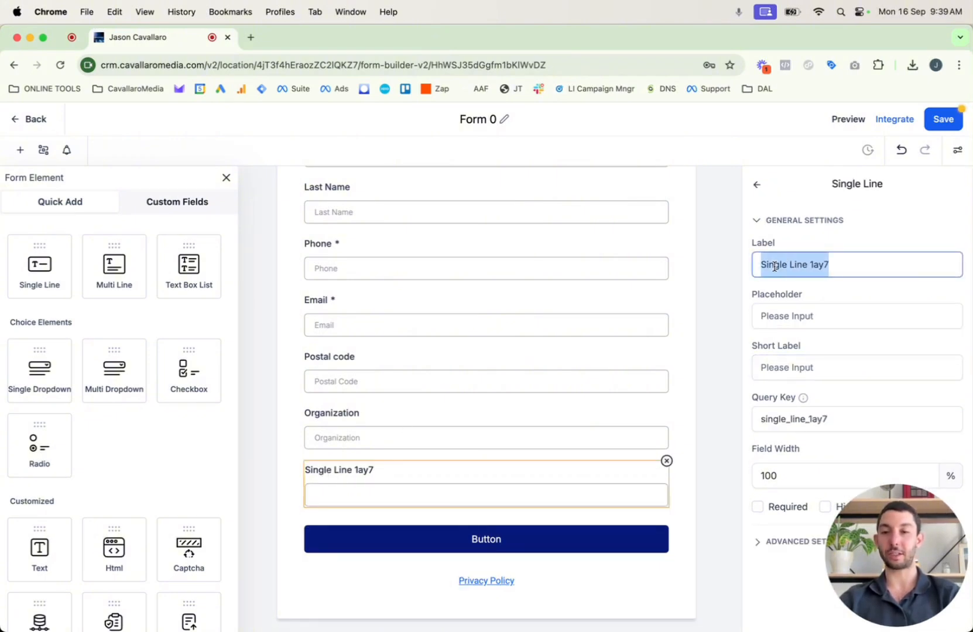
text(What is )
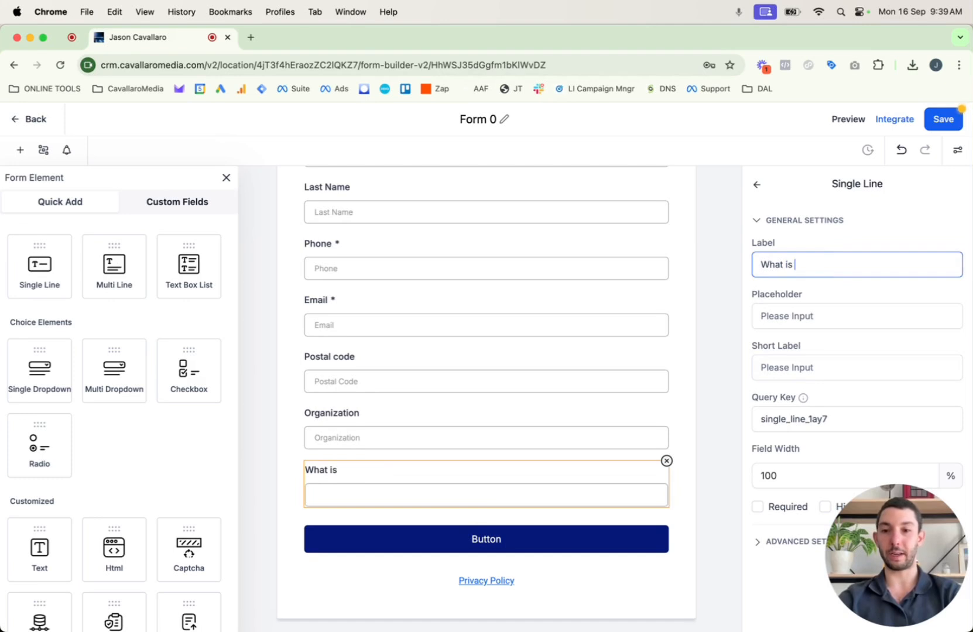
text(your )
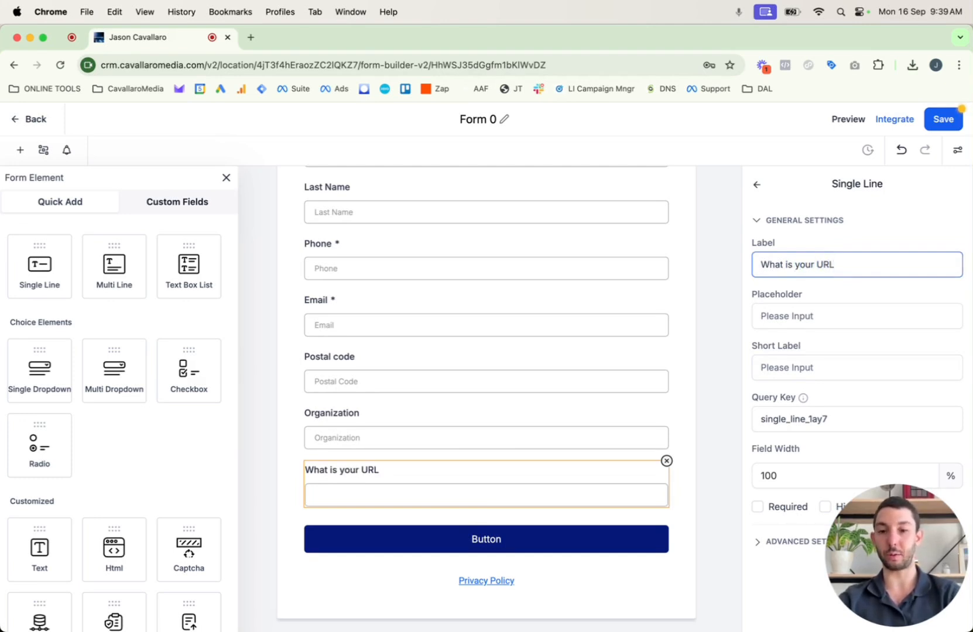
text(business)
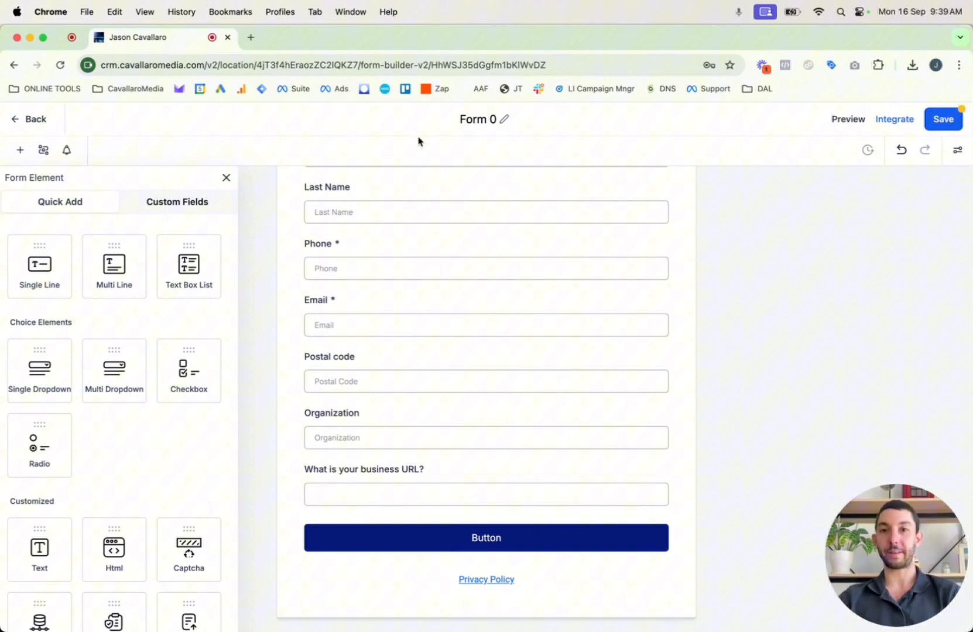
Rename the form as "TEST Calendar Form" and save it.
click(481, 117)
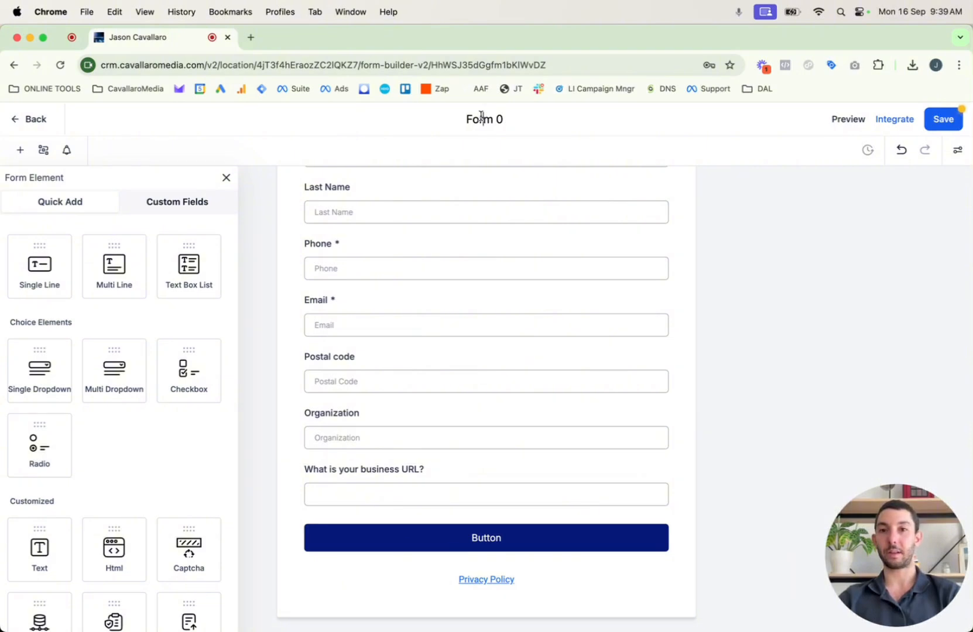
text(TEST Calendar)
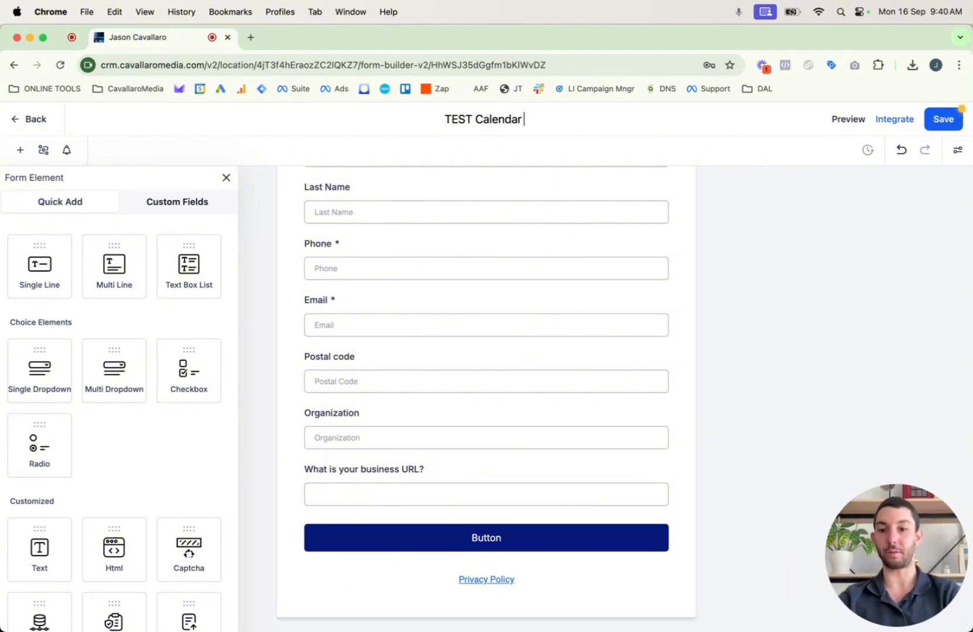
text( Form)
click(940, 119)
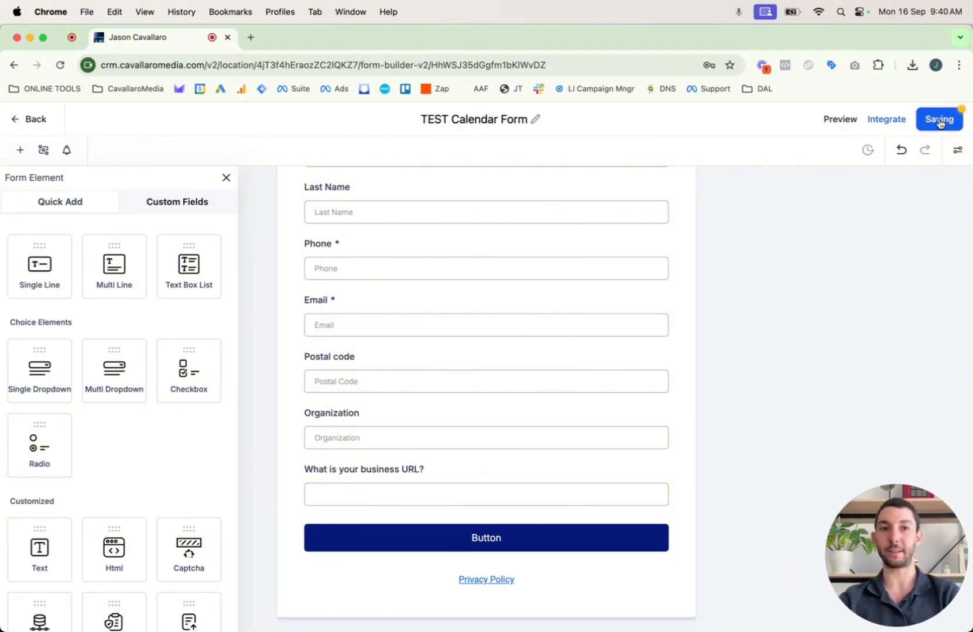
Leave the form builder and open the TEST Cali calendar for editing from the calendar settings.
click(18, 119)
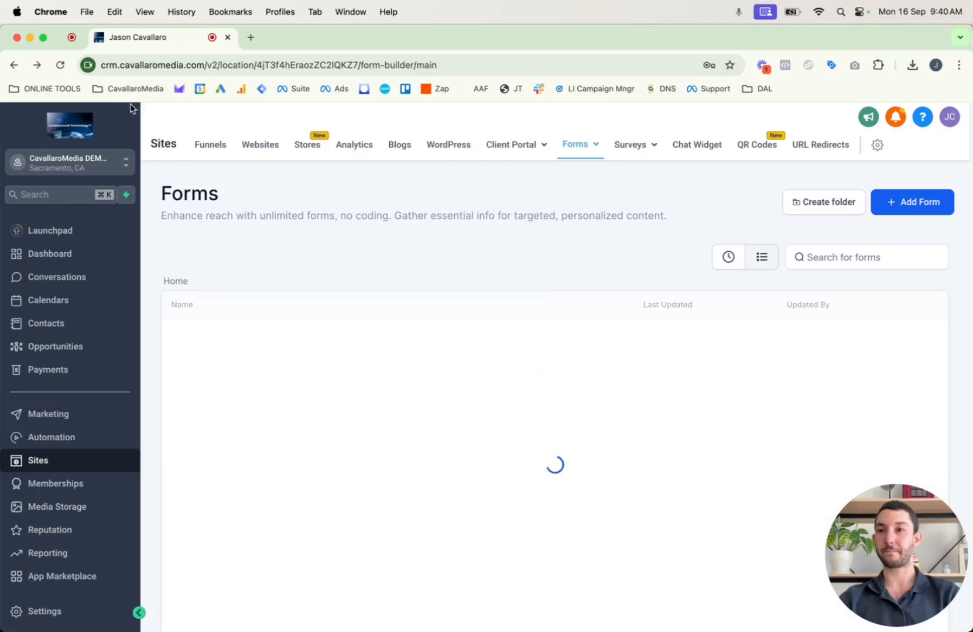
click(37, 612)
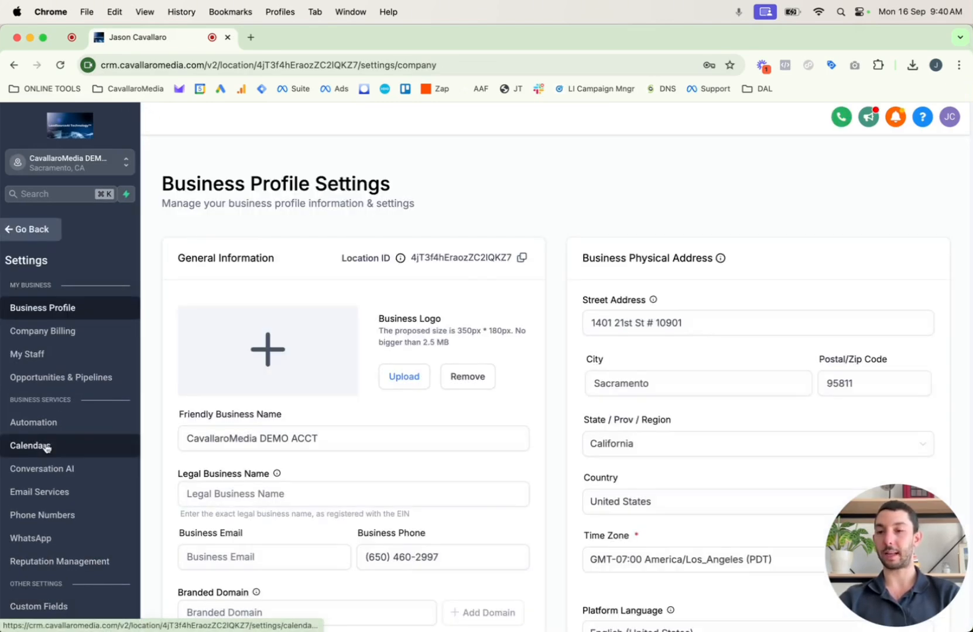
click(46, 446)
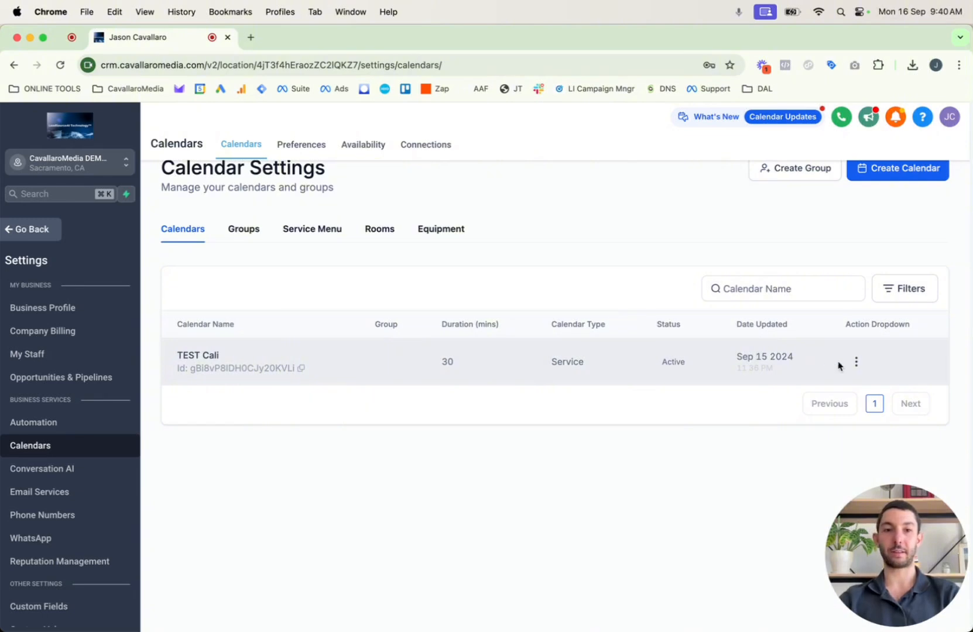
click(856, 363)
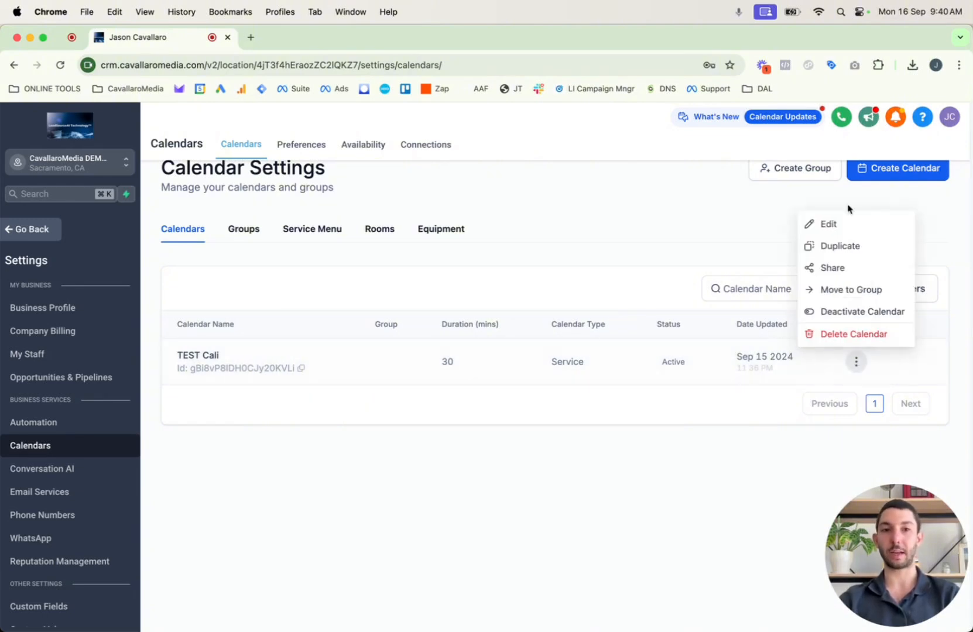
click(839, 230)
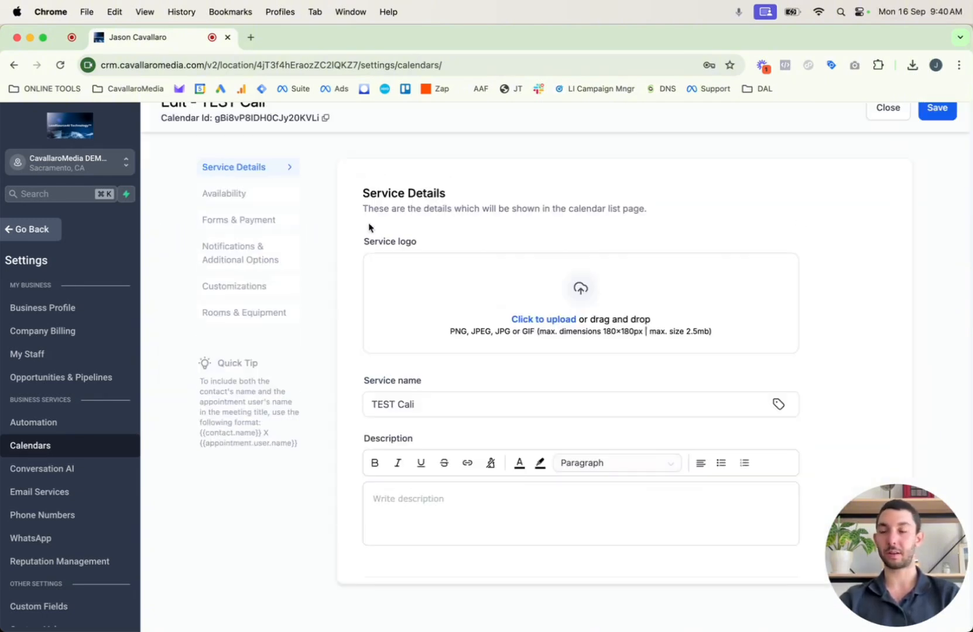
Review the calendar's service details and look at the example booking page leadsourceai.cavallaromedia.com/leadsourceai-crm-call in a separate tab, closing it again.
scroll(395, 349, down, 2)
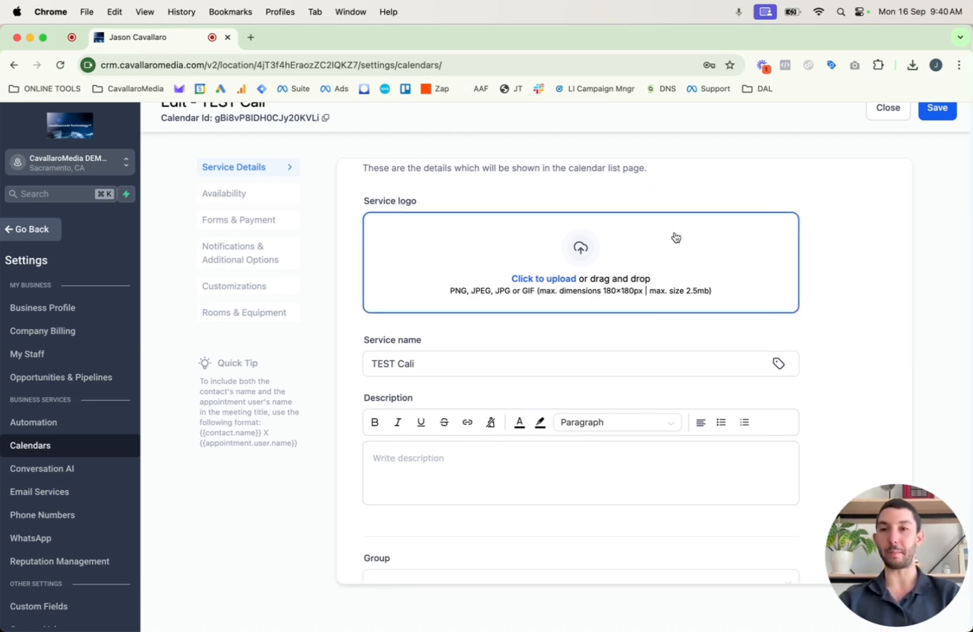
click(251, 37)
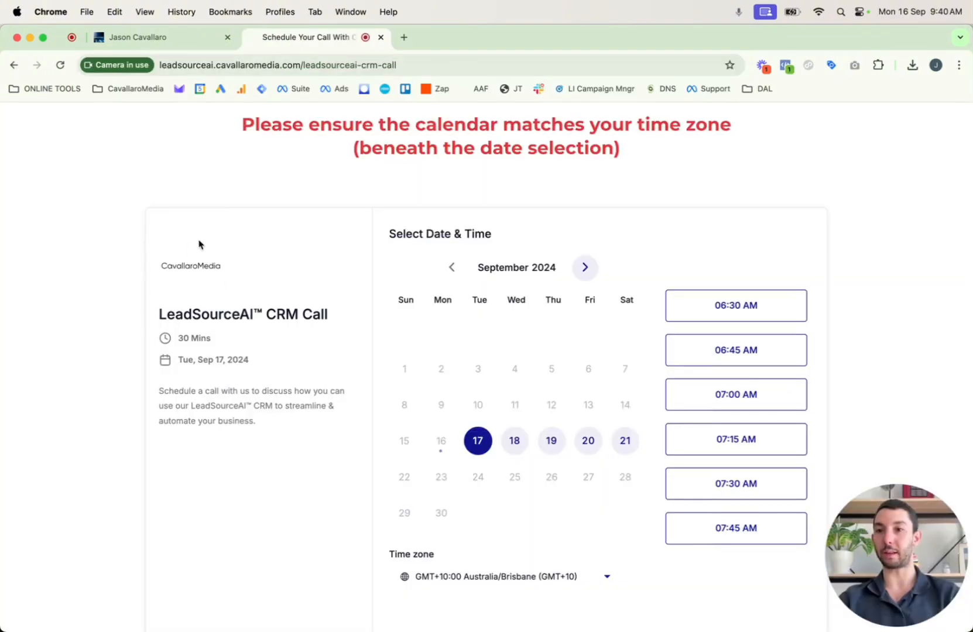
key(super+w)
Open the calendar's Availability settings and review the weekly working hours and scheduling options.
click(217, 195)
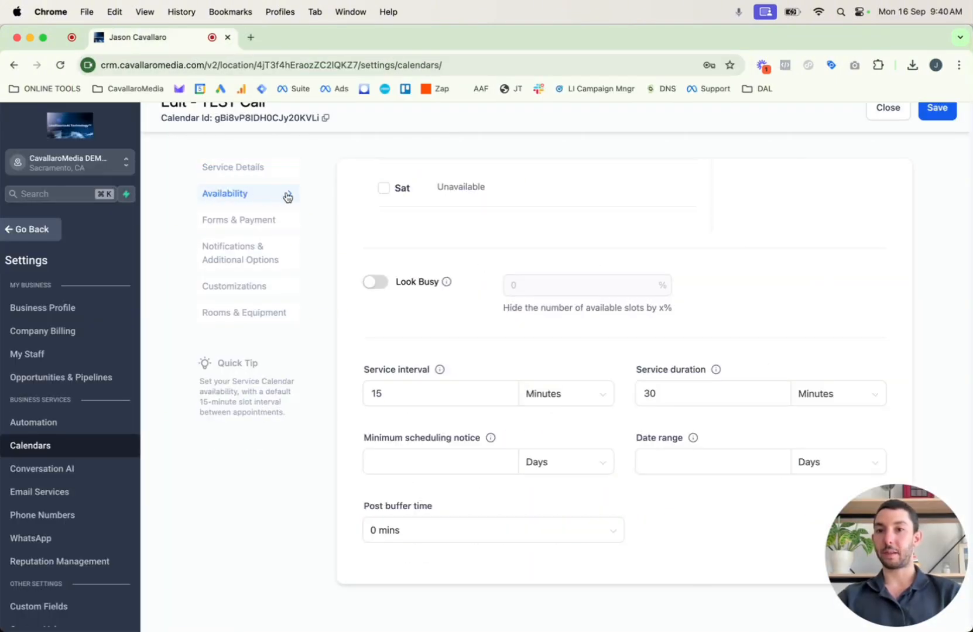
scroll(461, 287, up, 3)
scroll(460, 287, up, 5)
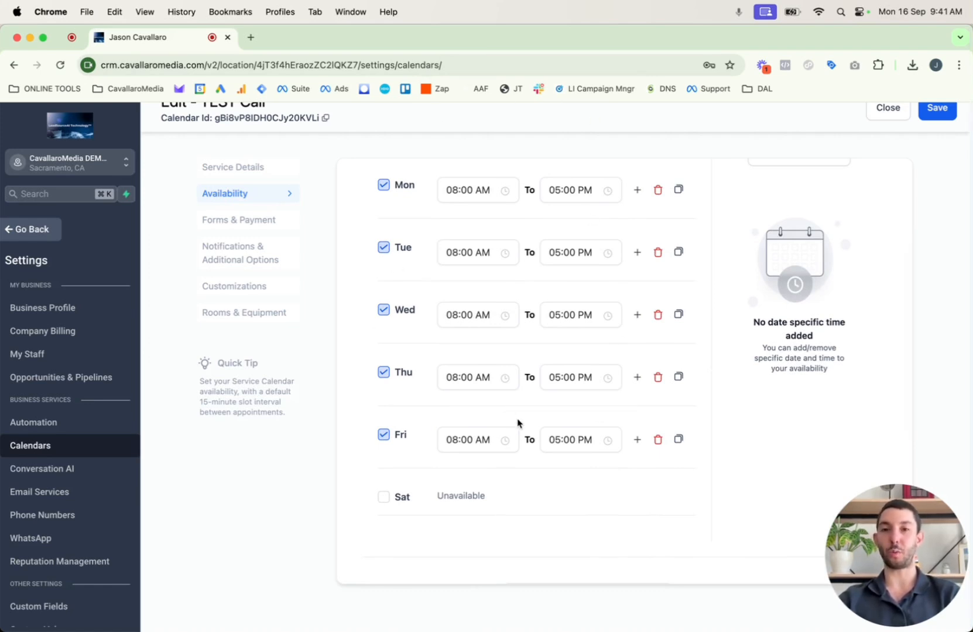
scroll(517, 423, down, 5)
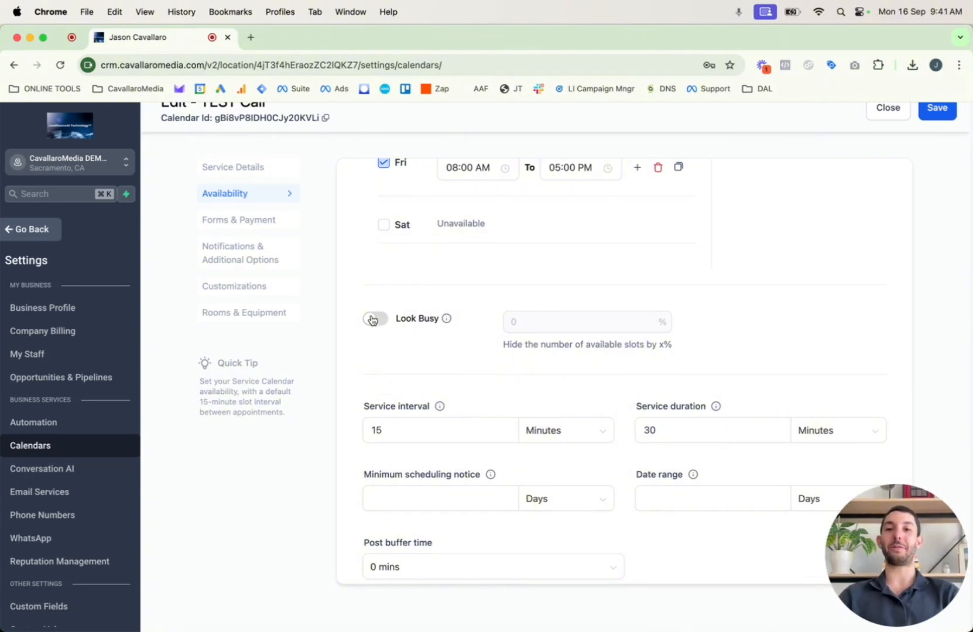
Try the Look Busy option with 25% of available slots hidden, and switch it off again.
click(374, 321)
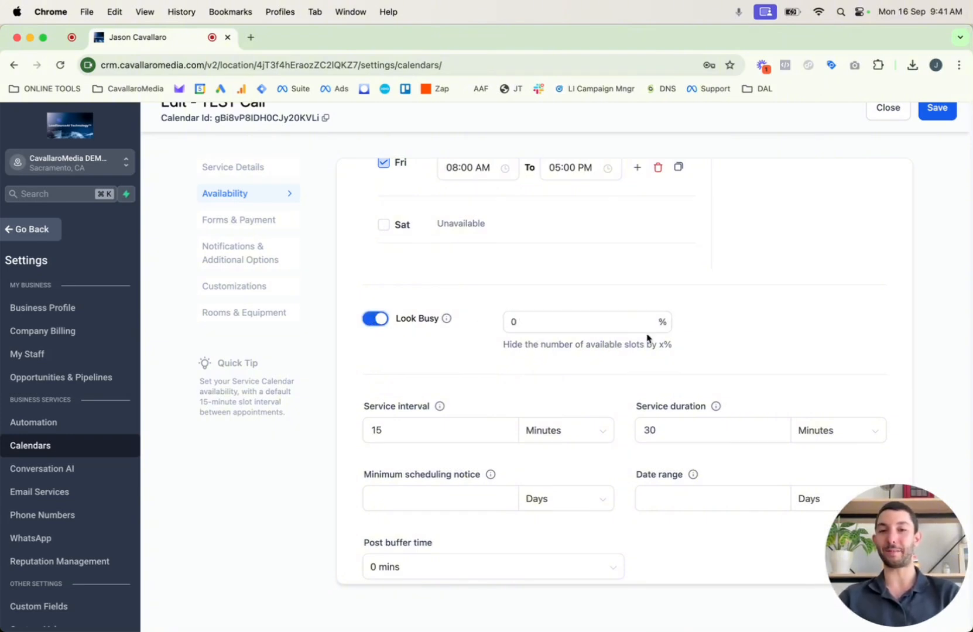
double_click(586, 323)
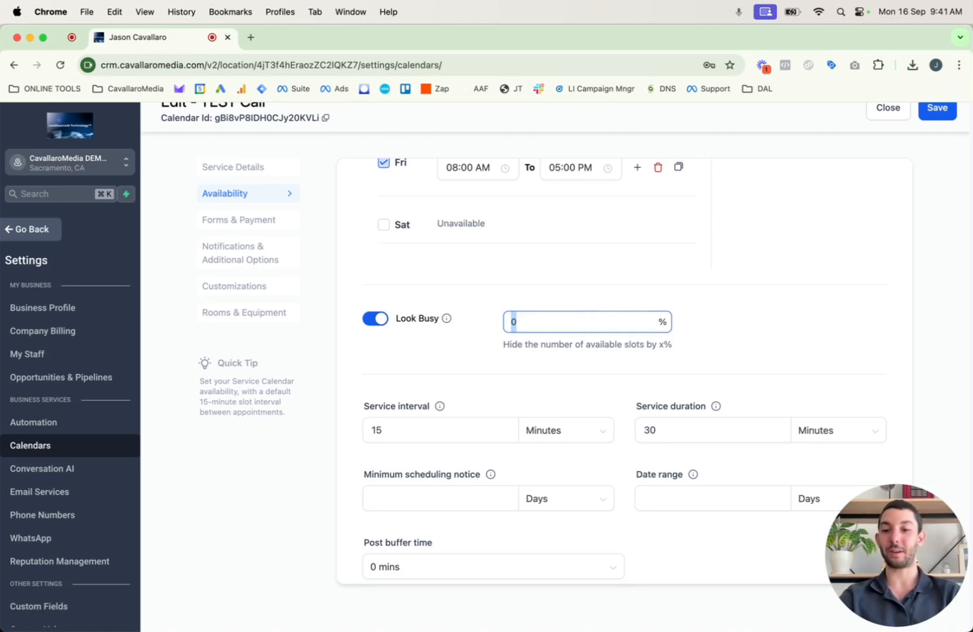
text(25)
click(826, 316)
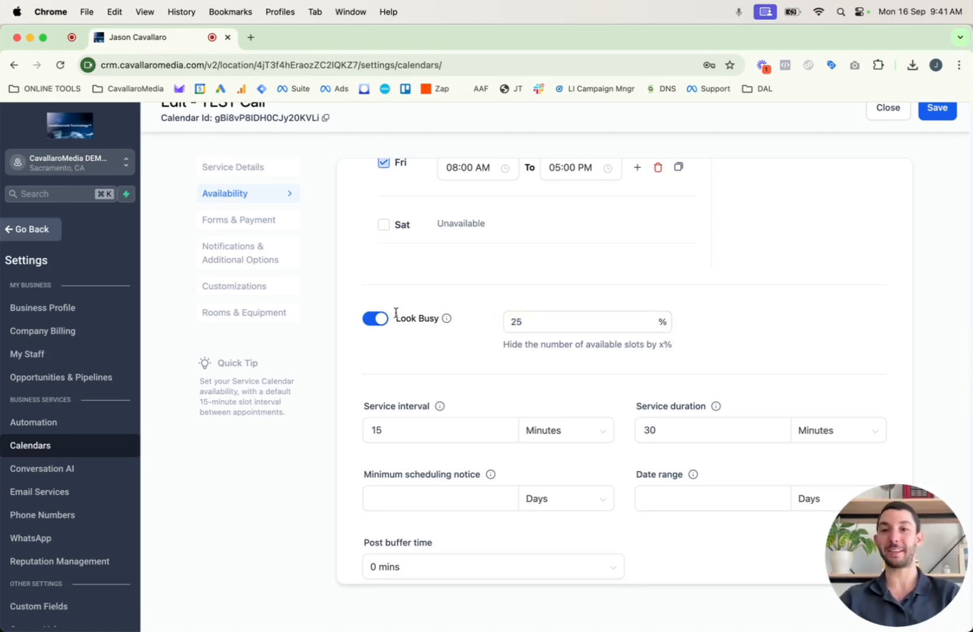
click(378, 319)
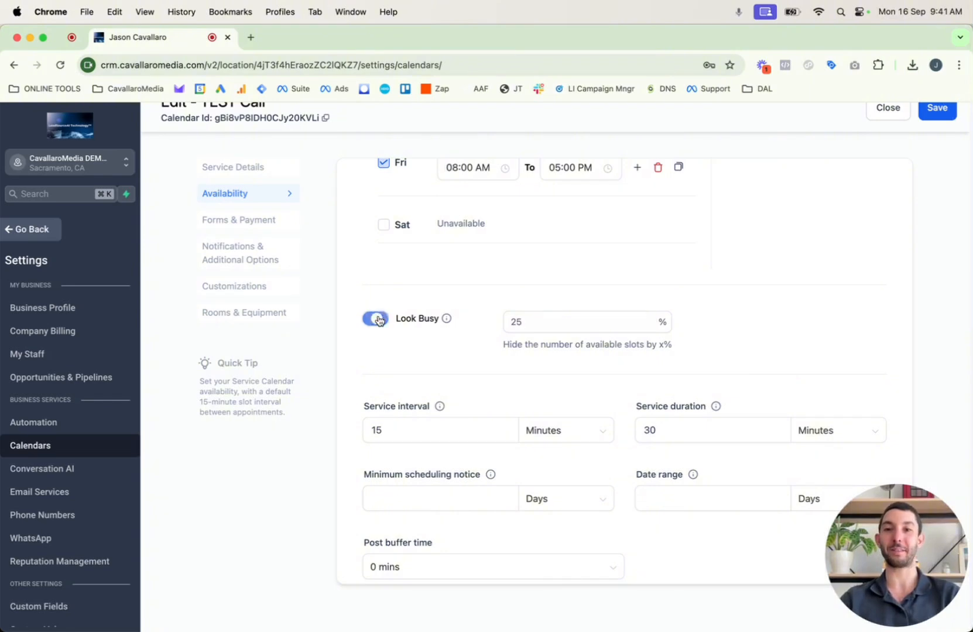
Check the service interval and duration fields and set the minimum scheduling notice to 3 hours.
scroll(374, 351, down, 2)
click(404, 392)
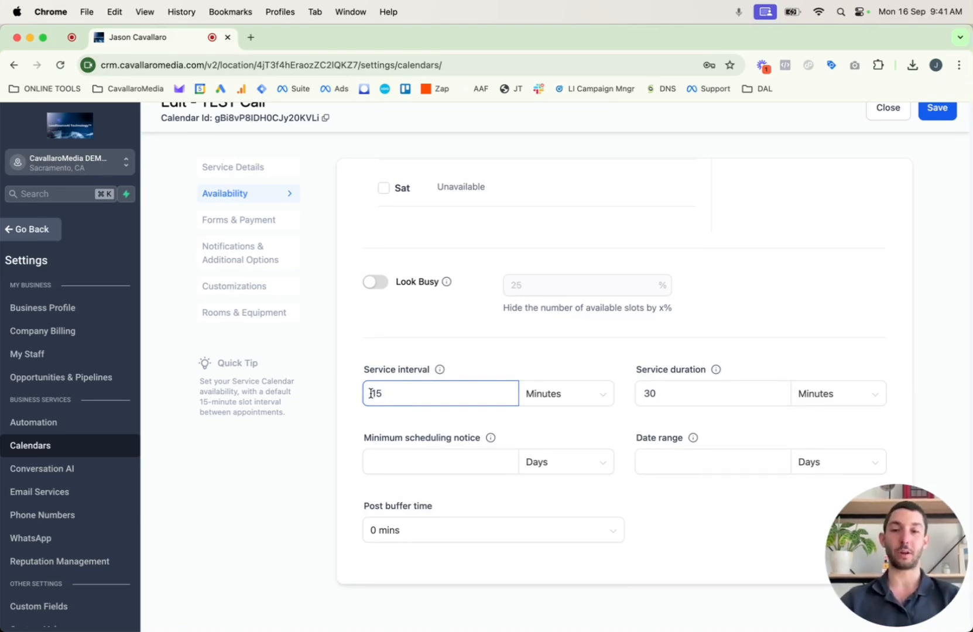
click(636, 392)
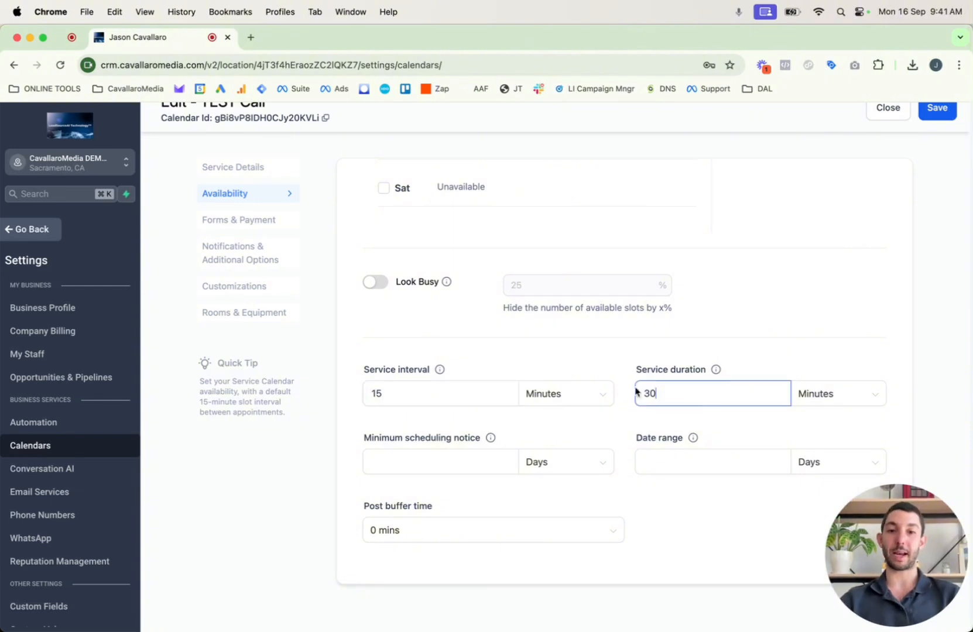
click(398, 461)
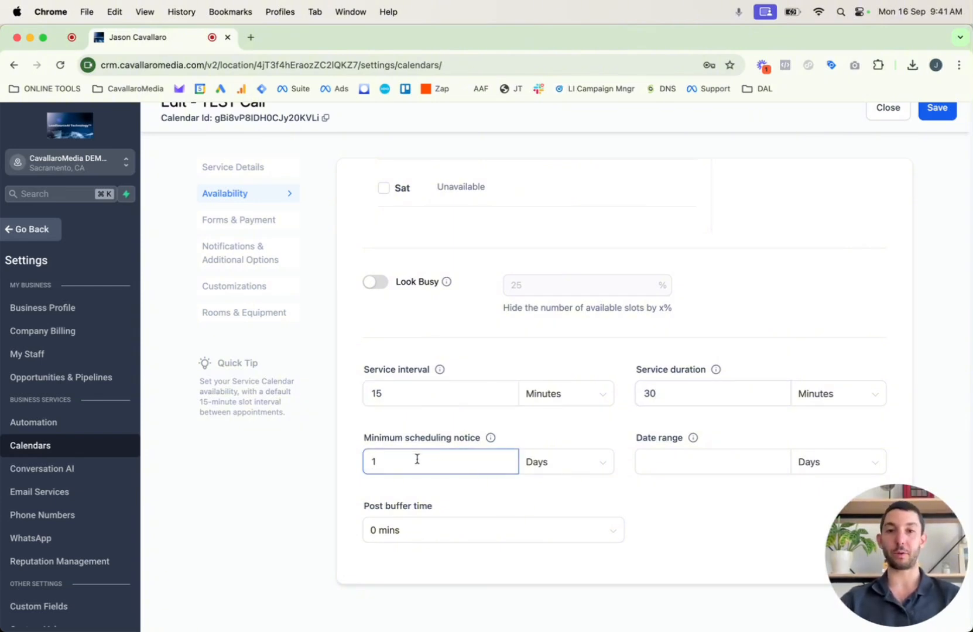
text(1)
click(528, 469)
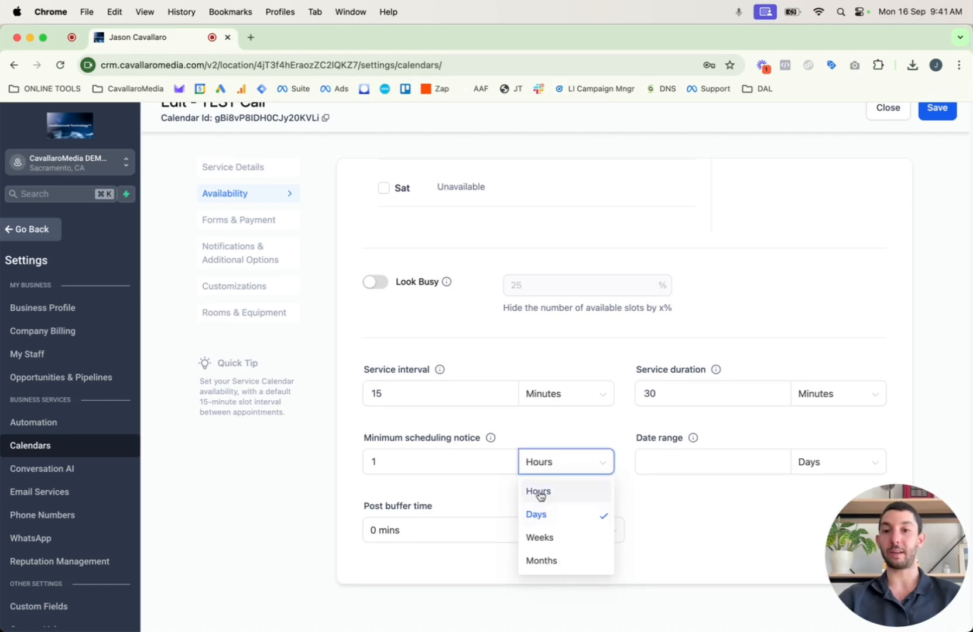
click(539, 495)
double_click(424, 459)
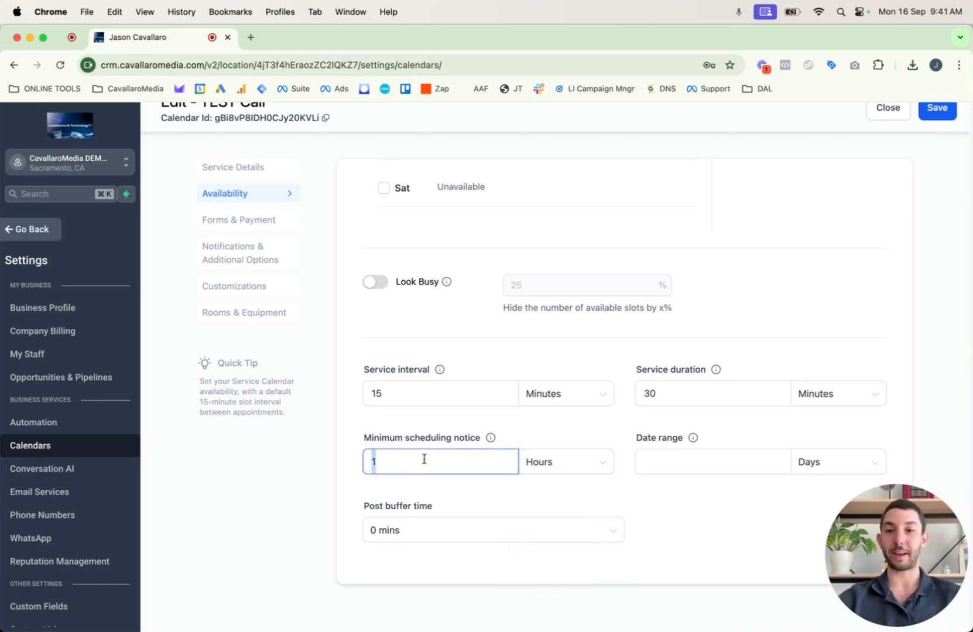
text(3)
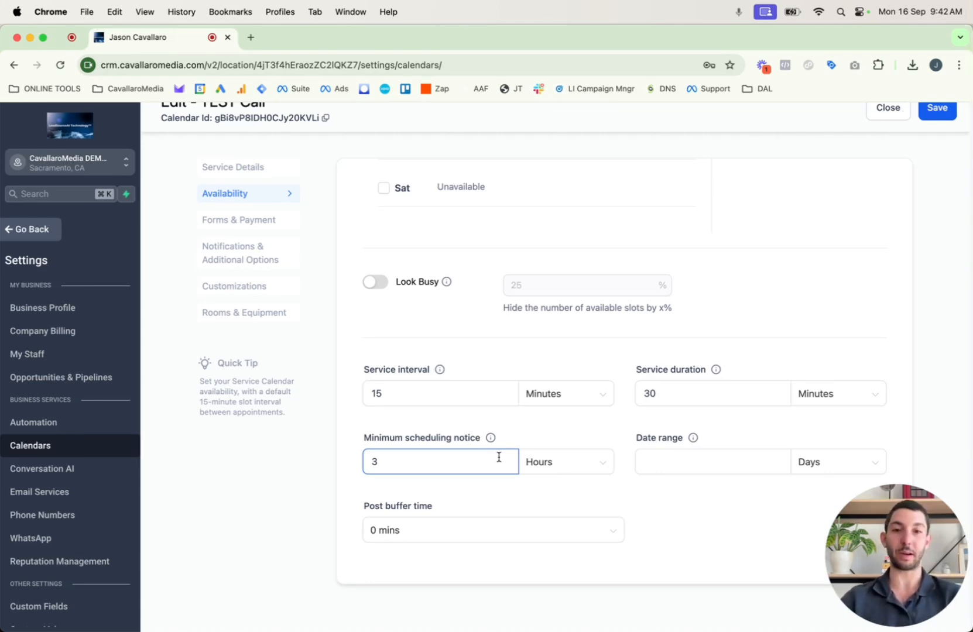
Check the date range field and its unit options, and save the calendar's availability settings.
click(641, 457)
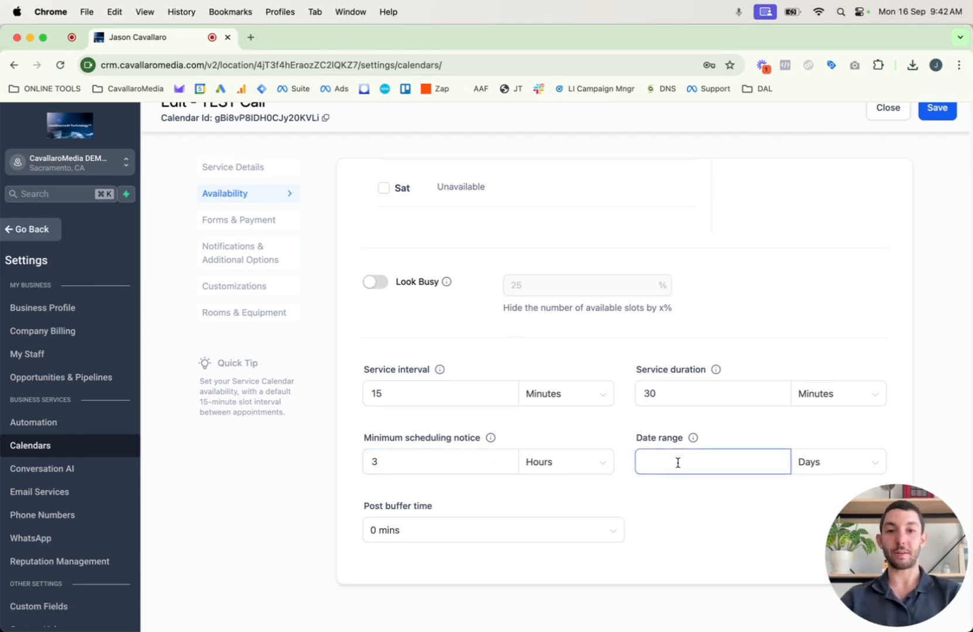
click(799, 463)
click(738, 462)
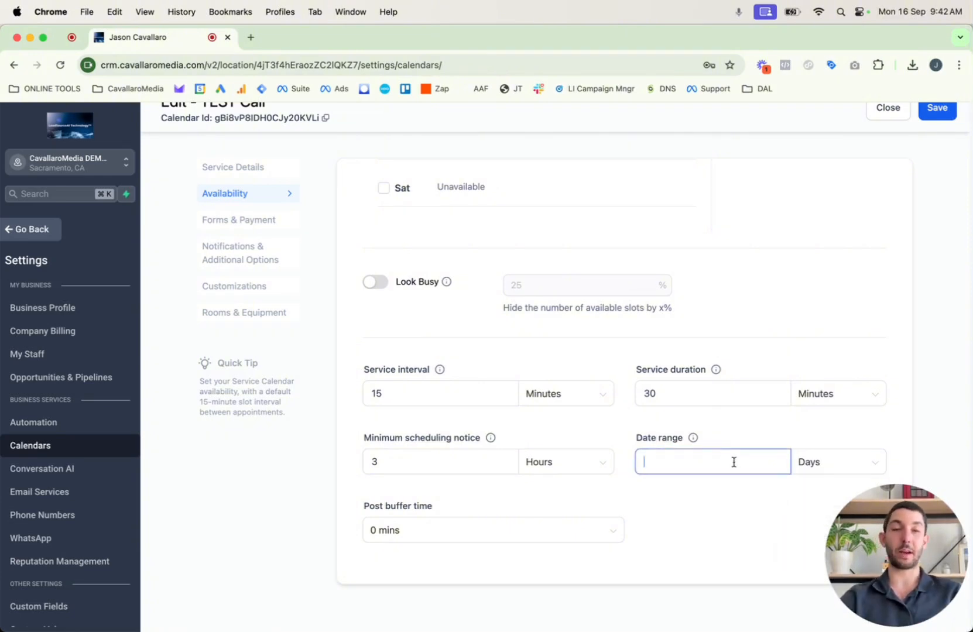
click(691, 526)
click(937, 111)
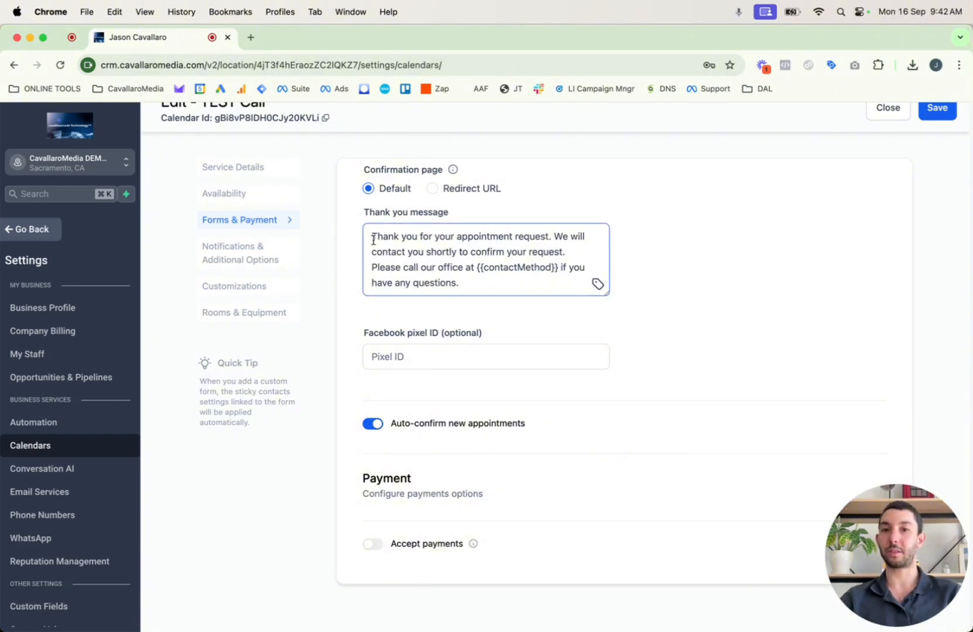
Clear the default thank you message for the calendar's confirmation page.
scroll(384, 311, up, 1)
click(559, 244)
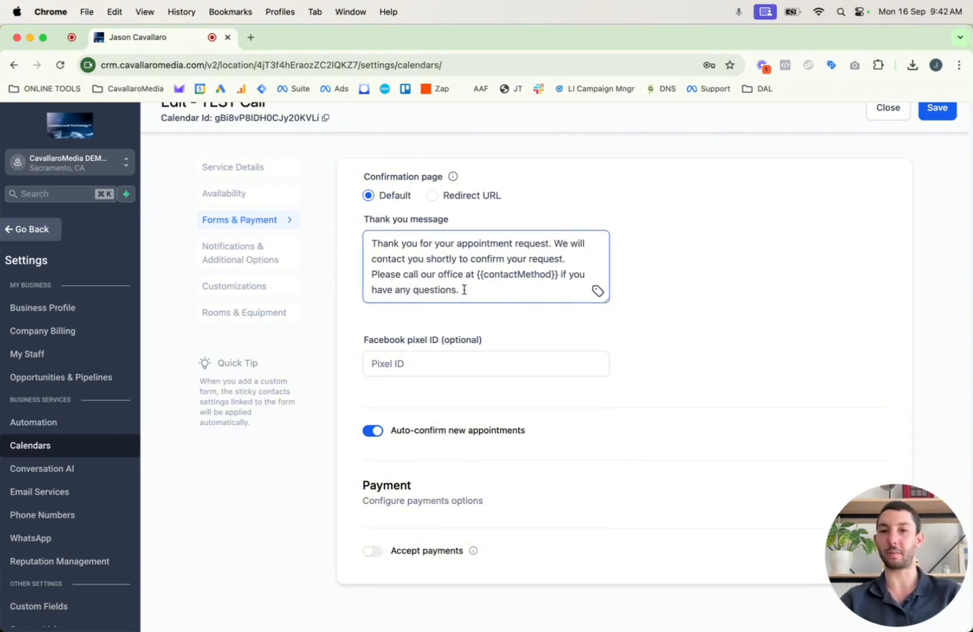
drag(551, 281, 353, 242)
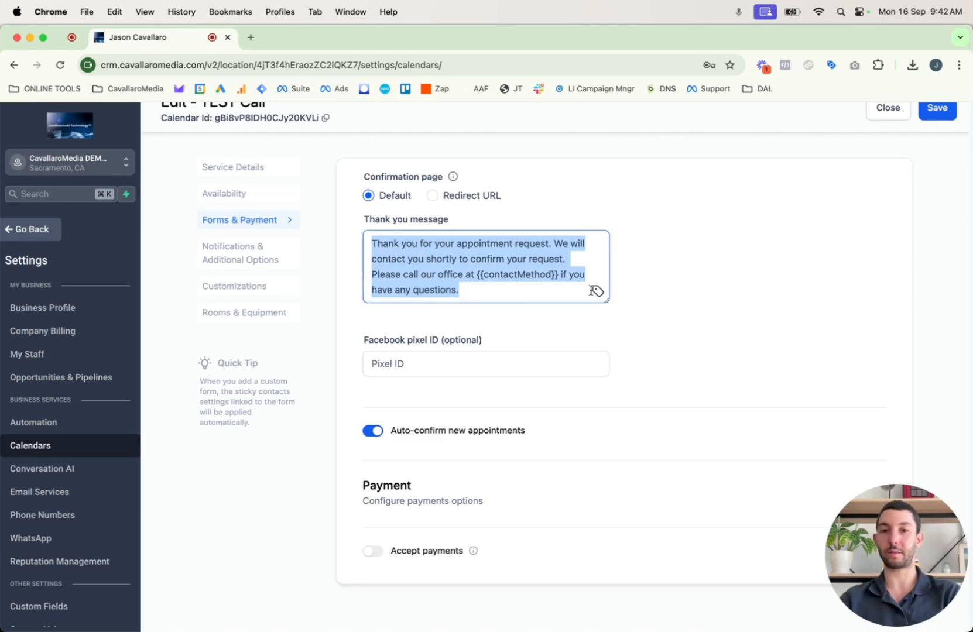
key(BackSpace)
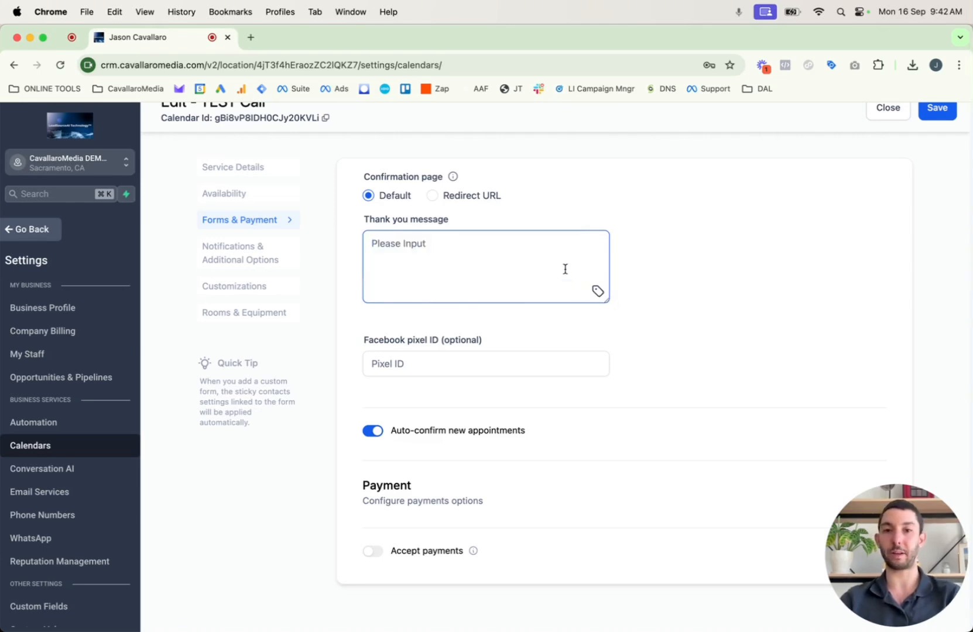
Write "Thank you for booking. You appointment has been scheduled for" as the thank you message.
scroll(469, 351, up, 3)
text(Thank )
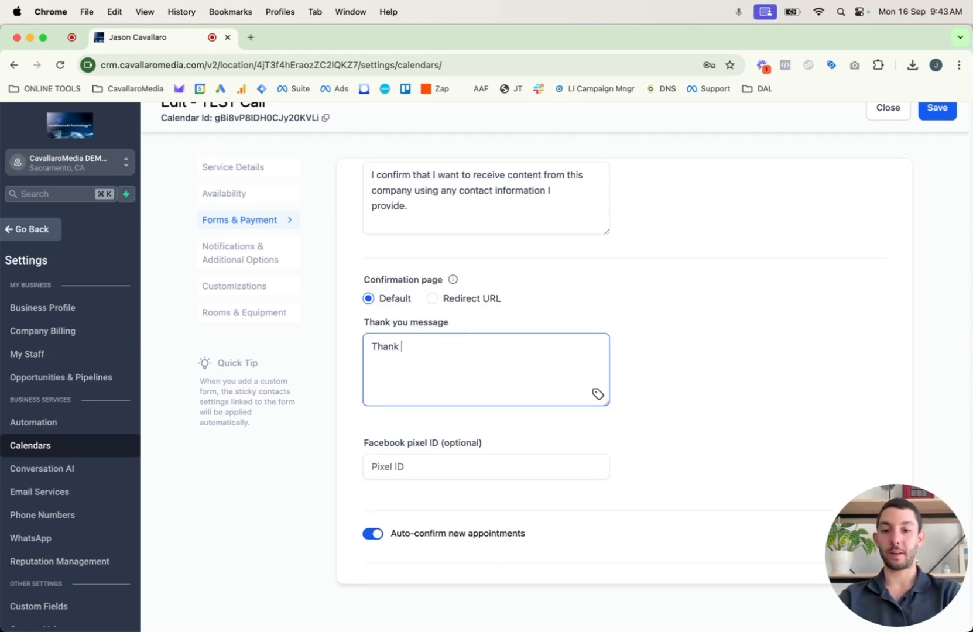
text(you for booking. You)
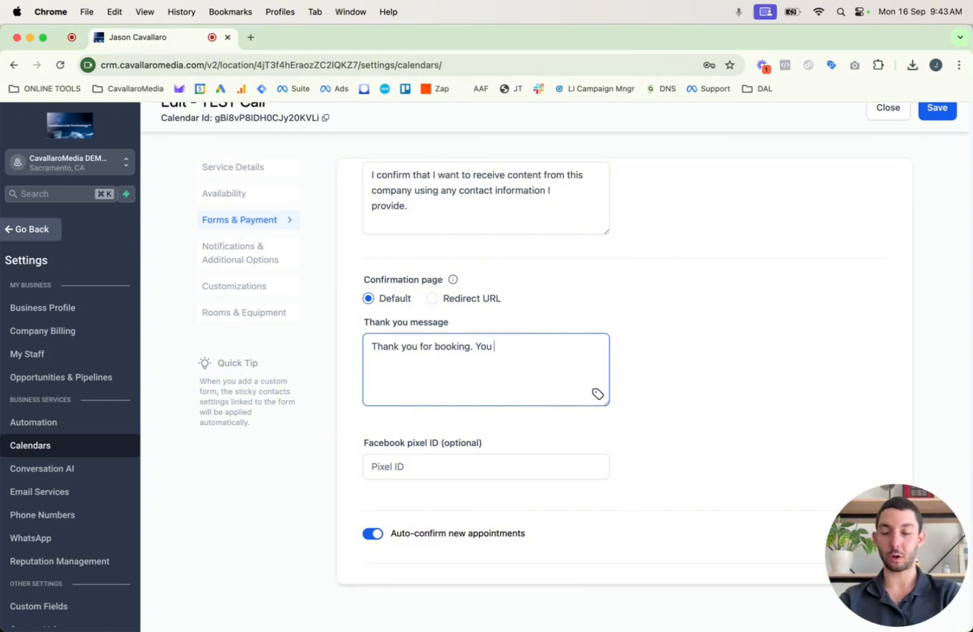
text( apointment)
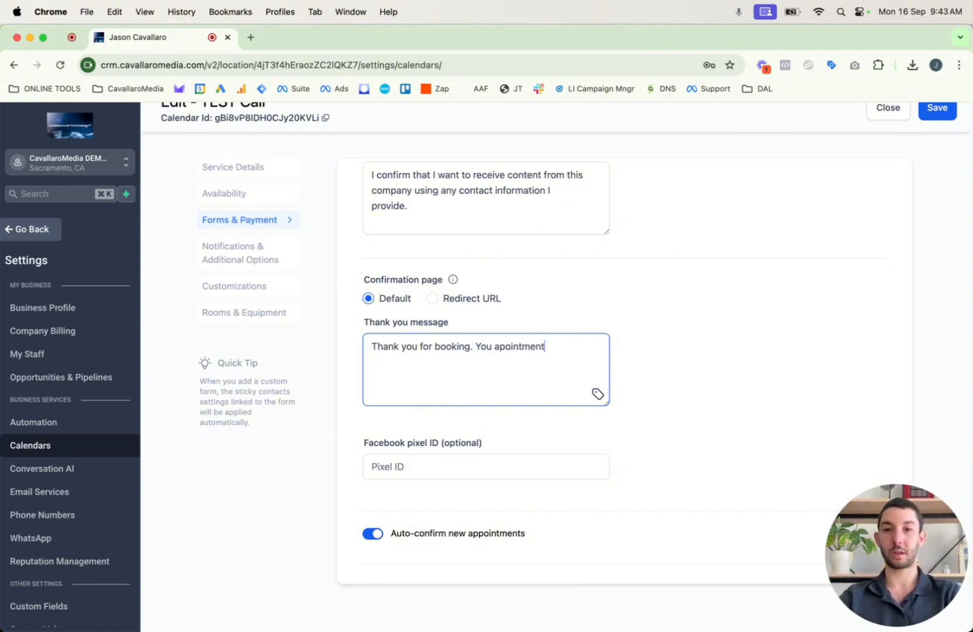
text( has been)
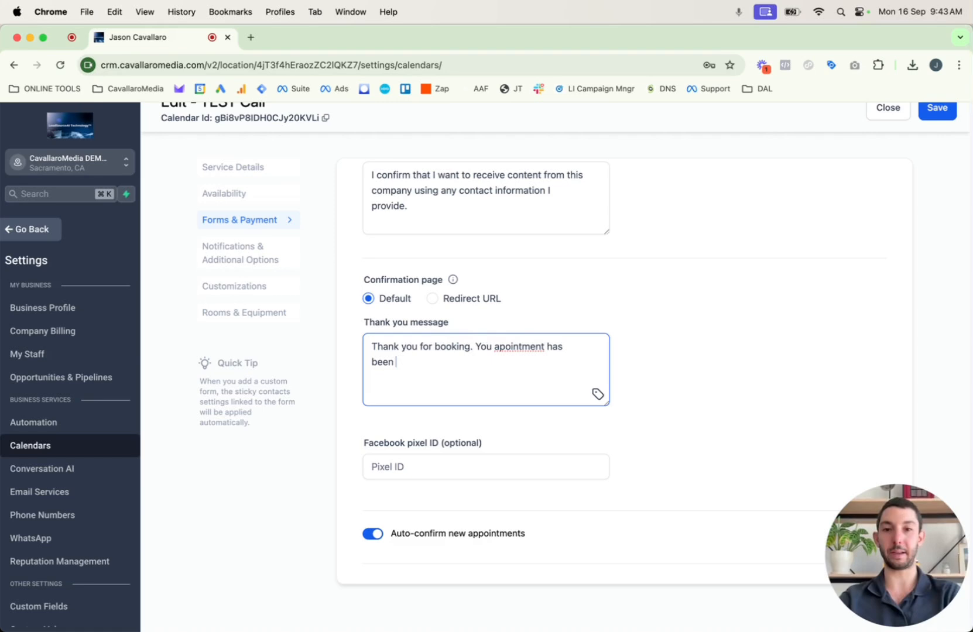
click(499, 349)
text(p)
click(485, 395)
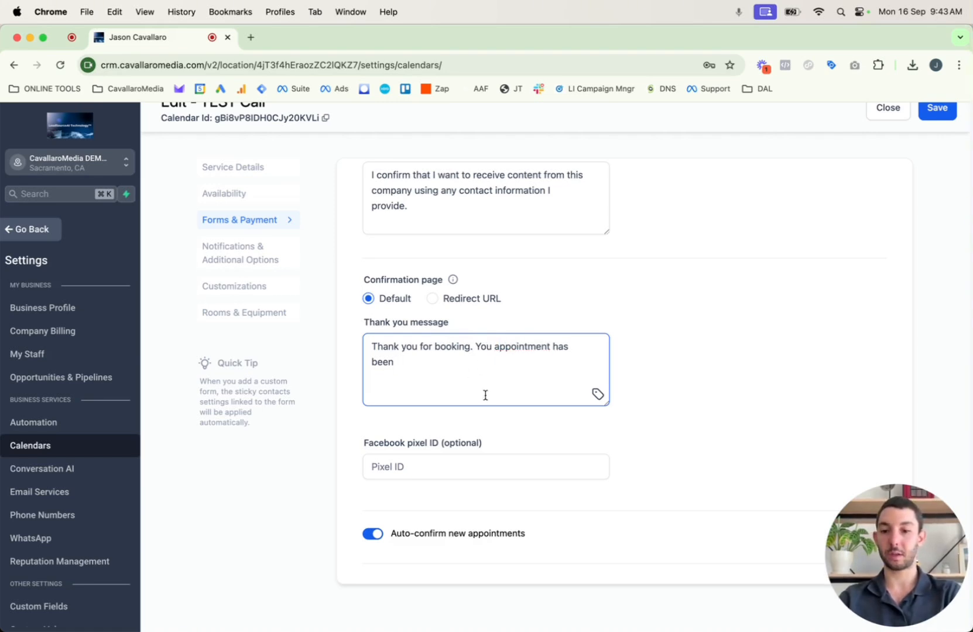
text(scheduled for)
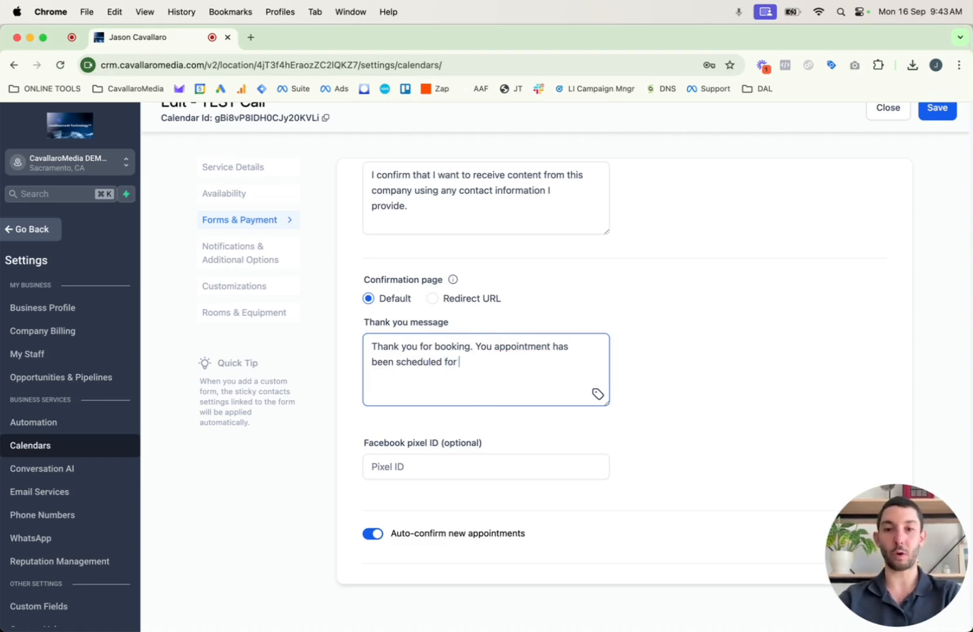
Insert the appointment's Start Date Time placeholder at the end of the thank you message and close the sentence with a period.
click(597, 394)
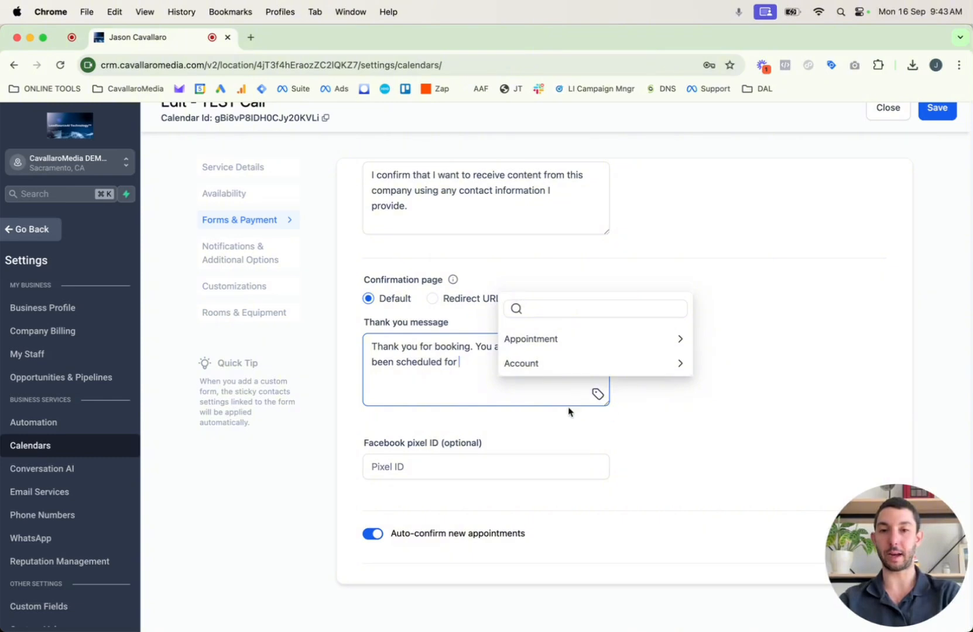
click(532, 340)
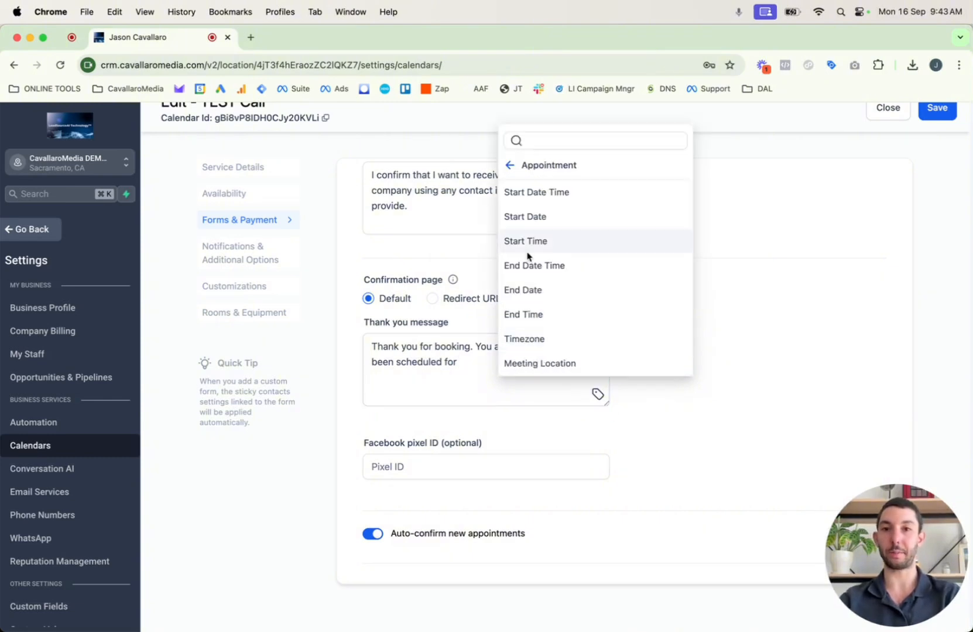
click(536, 192)
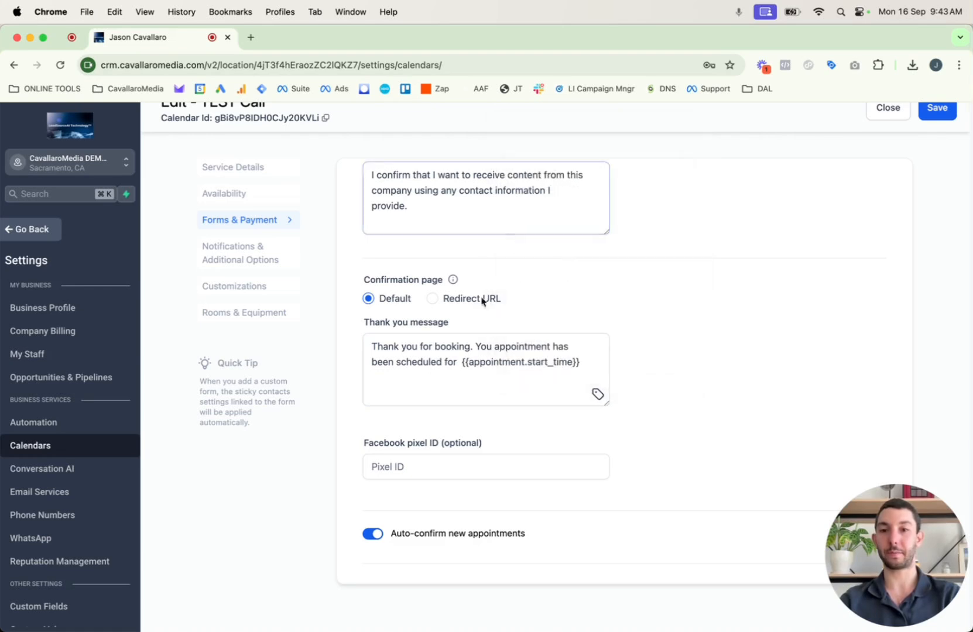
click(591, 365)
text(.)
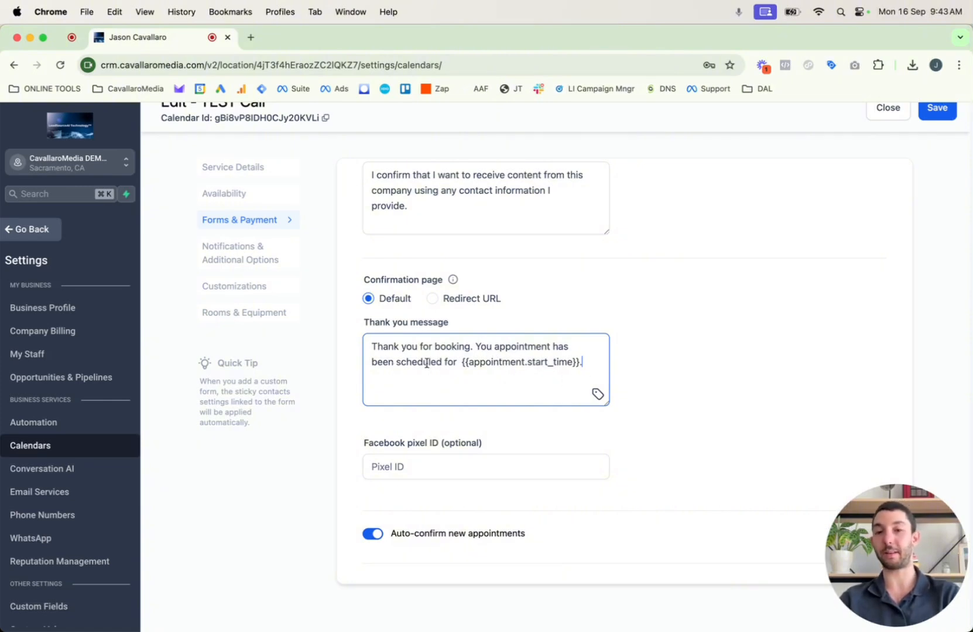
Select TEST Calendar Form as the calendar's booking form and save the forms and payment settings.
scroll(575, 372, down, 3)
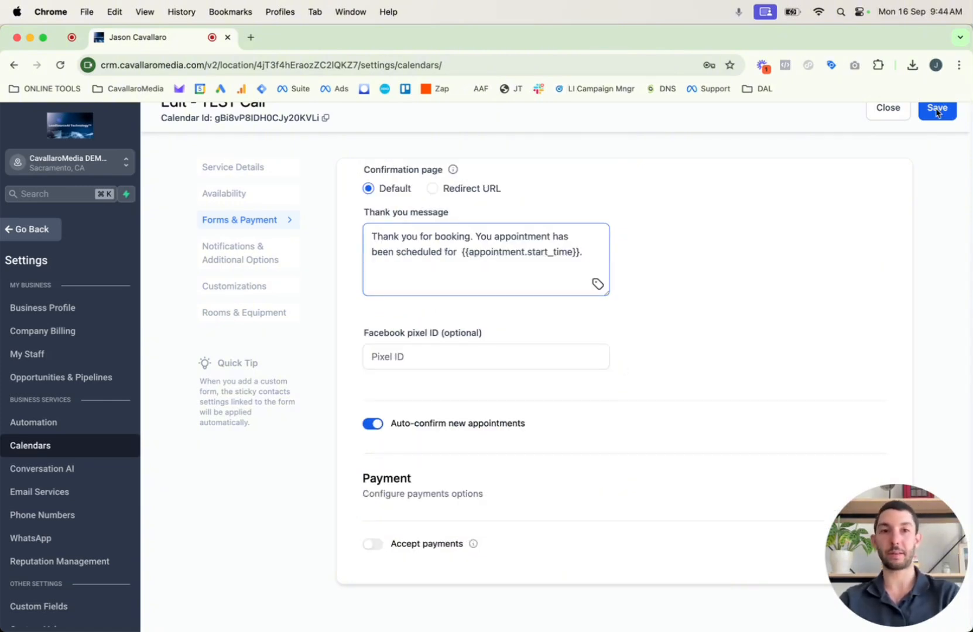
click(240, 247)
click(235, 224)
scroll(462, 226, up, 1)
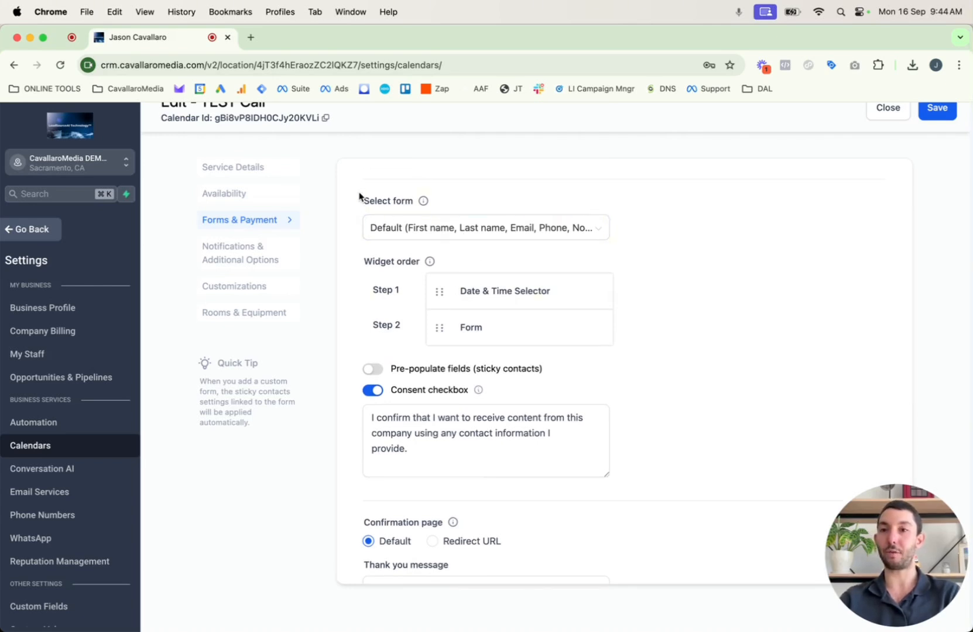
click(398, 229)
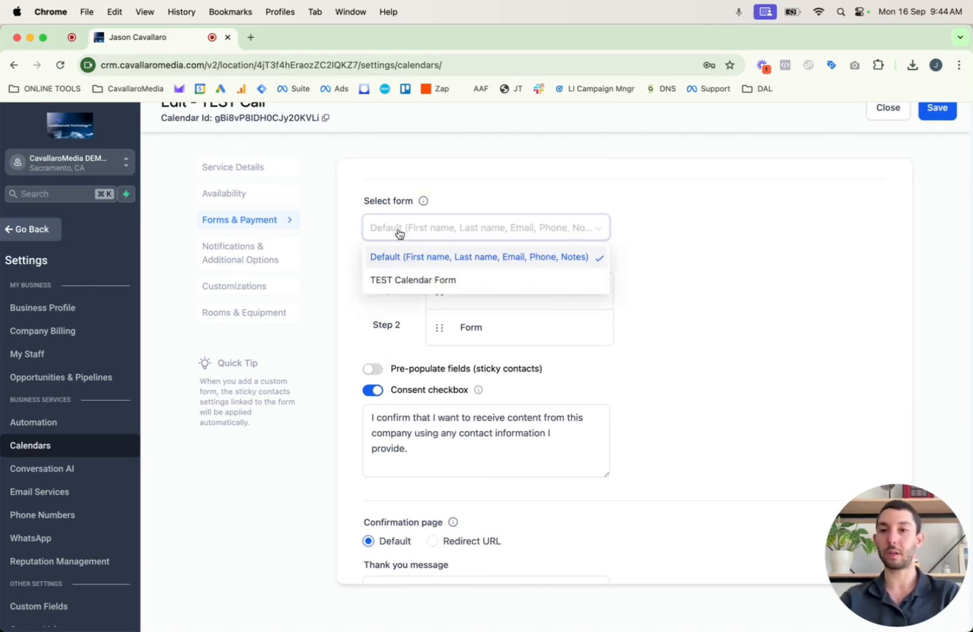
click(393, 283)
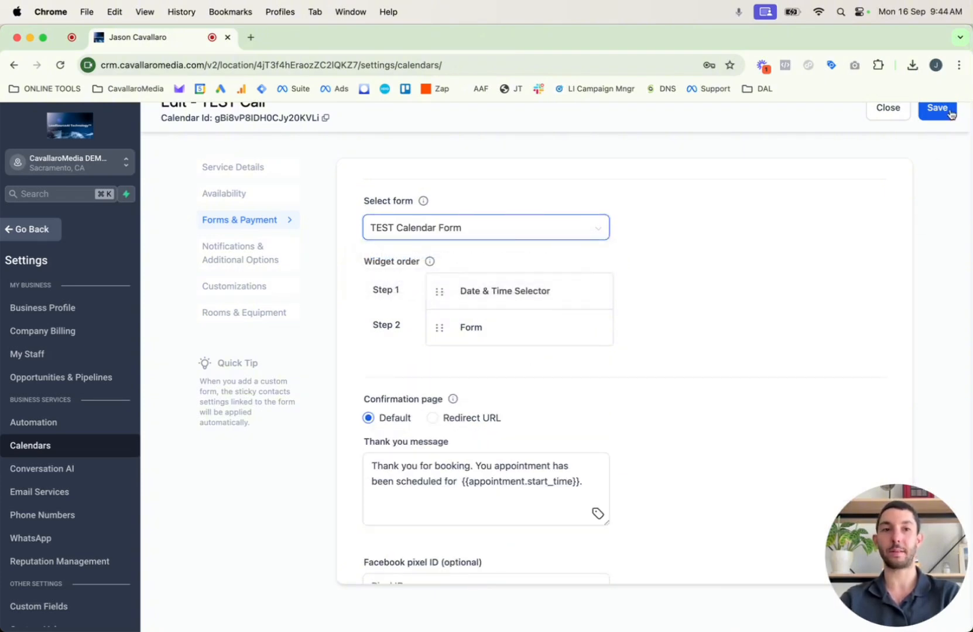
click(936, 108)
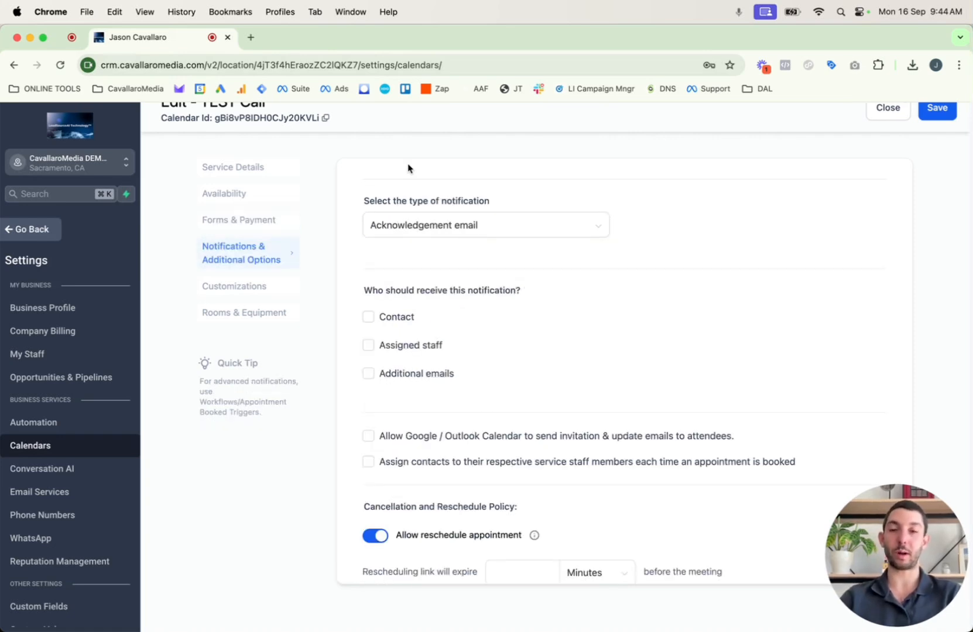
Review the notification and cancellation policy options, and set the rescheduling link's expiry unit to Hours.
scroll(385, 279, down, 5)
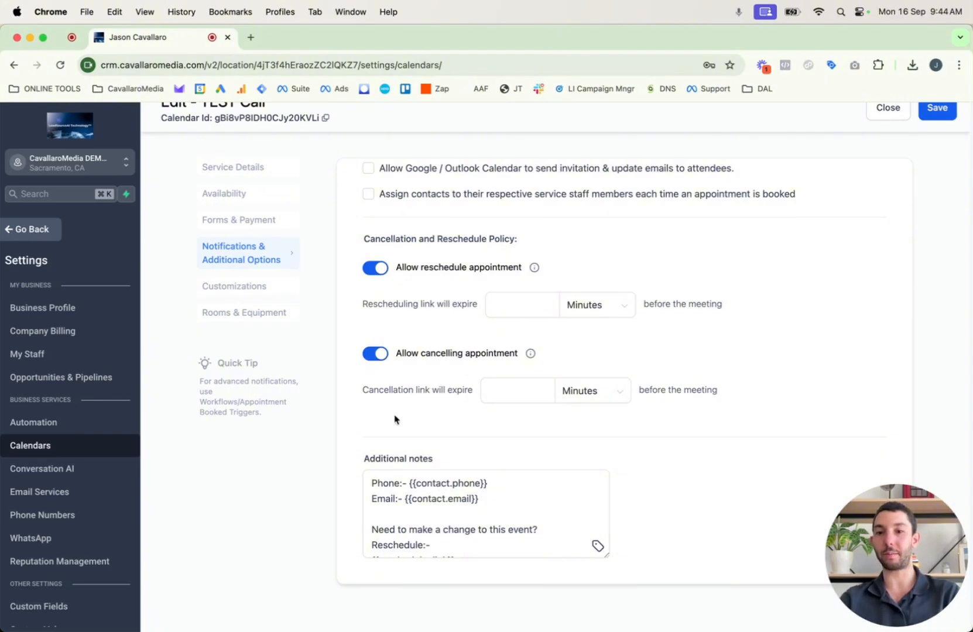
scroll(395, 509, down, 3)
scroll(395, 509, up, 4)
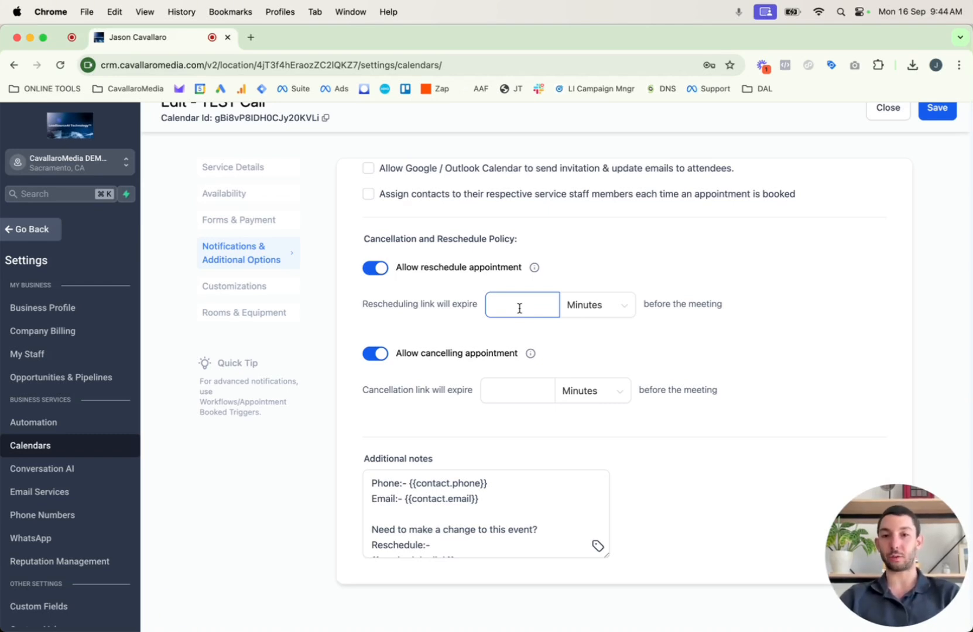
click(586, 306)
click(582, 356)
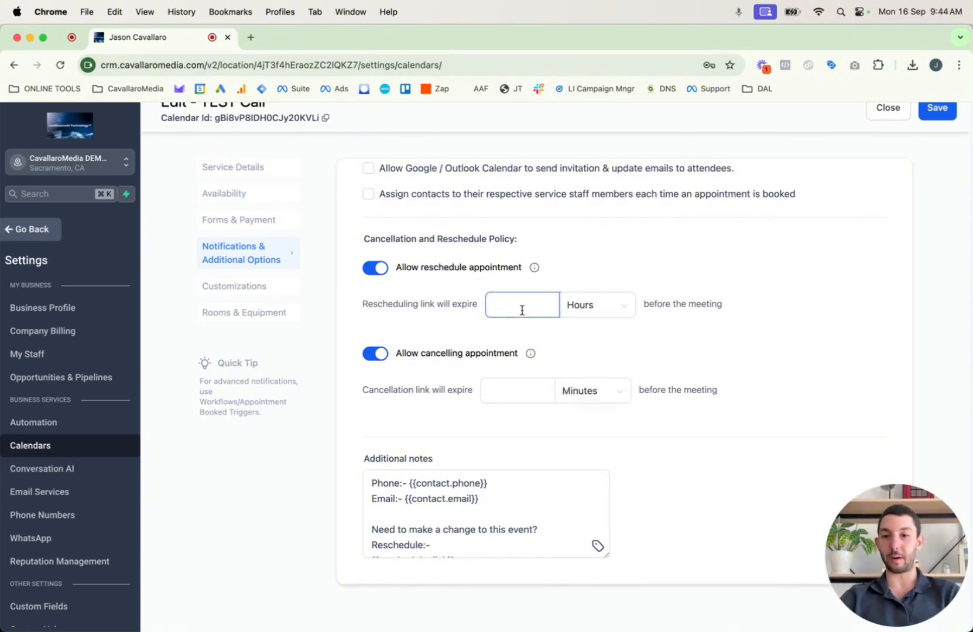
Check the calendar's widget customizations, and leave the settings to view the weekly calendar and the appointments list.
click(228, 285)
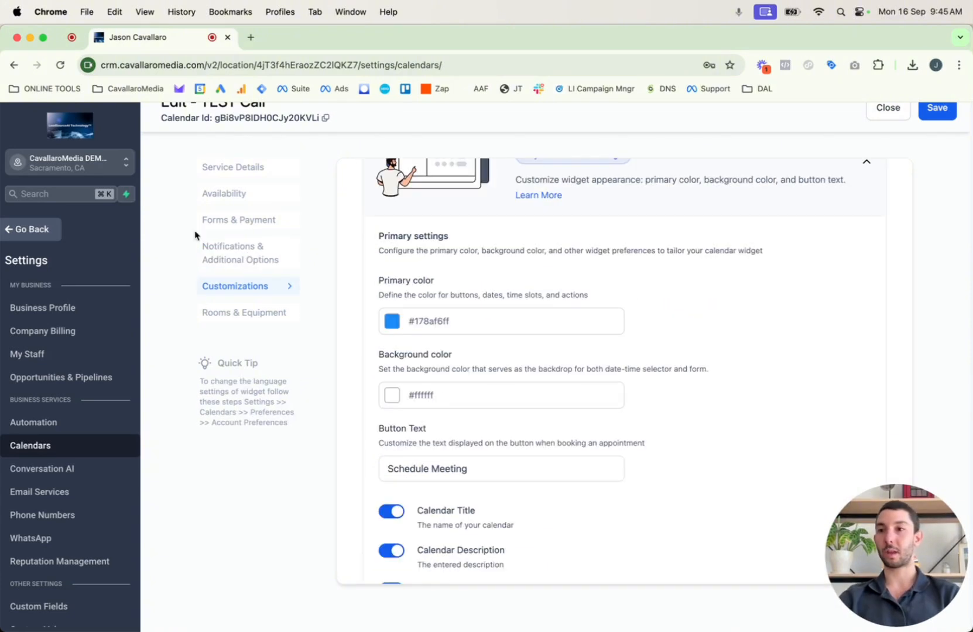
click(26, 230)
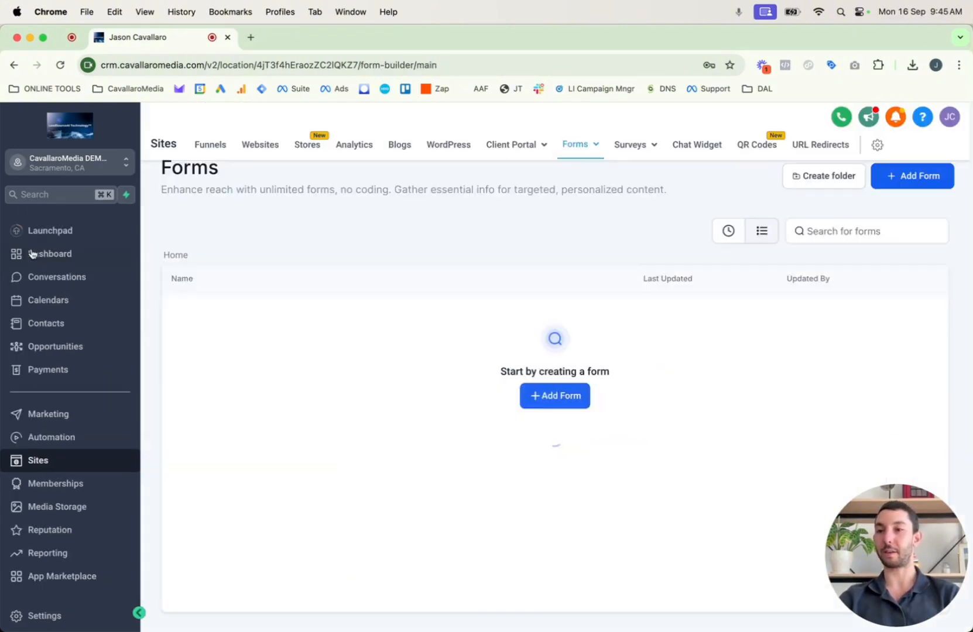
click(41, 301)
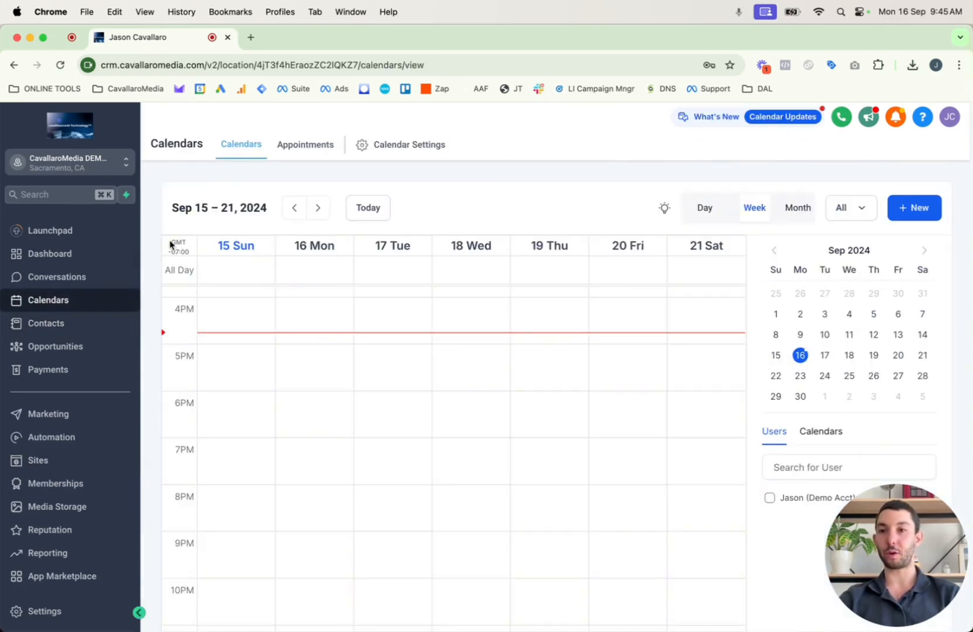
click(298, 147)
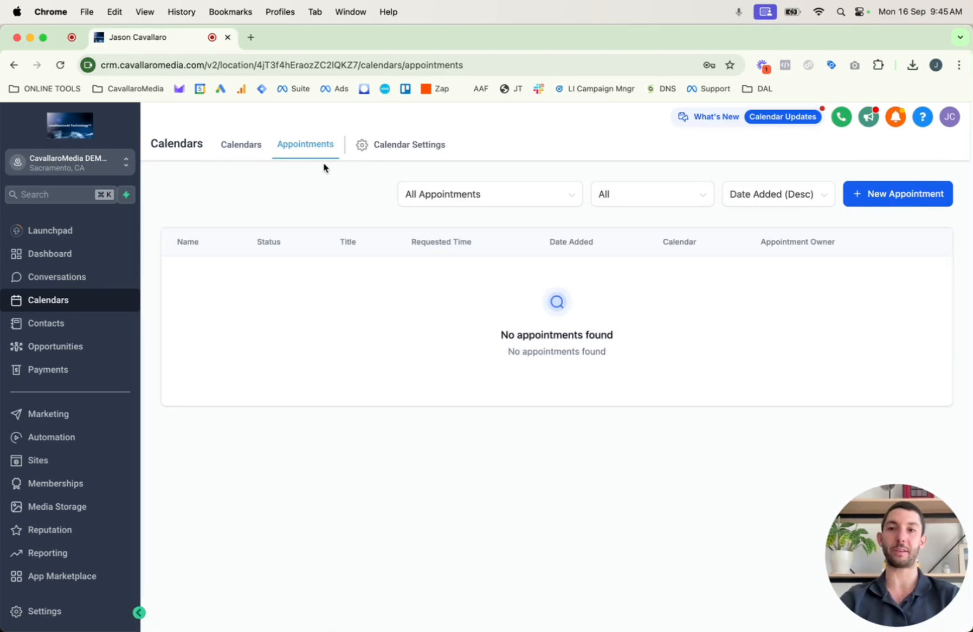
click(242, 147)
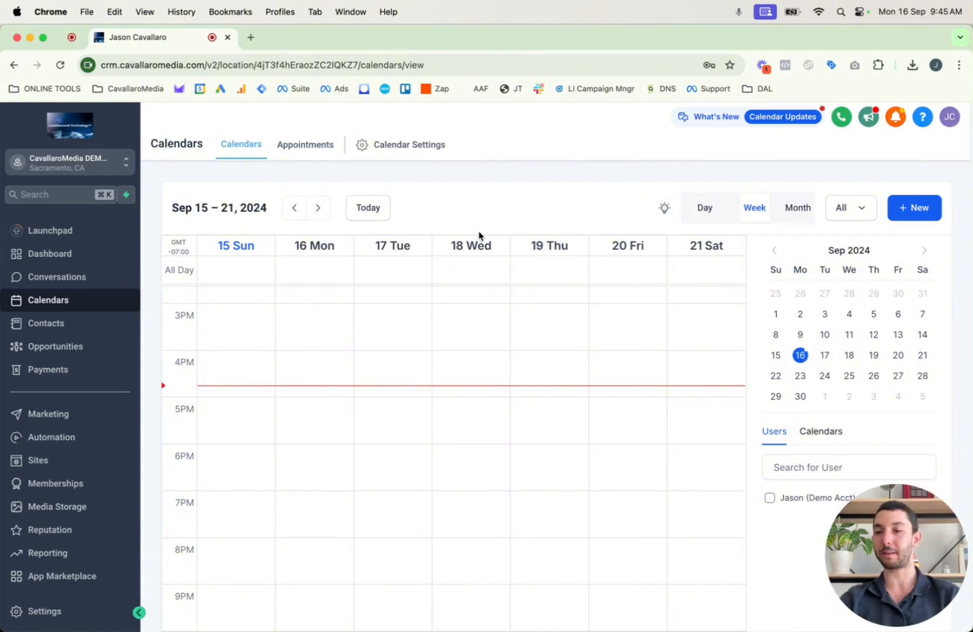
Create a new blank funnel named "TEST Cali" in Sites.
click(56, 463)
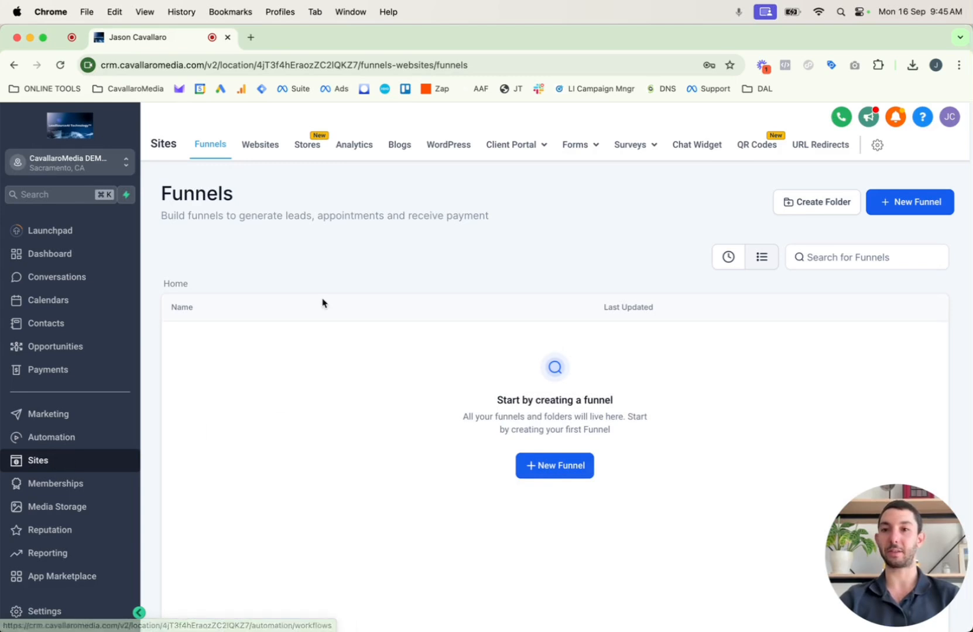
click(553, 467)
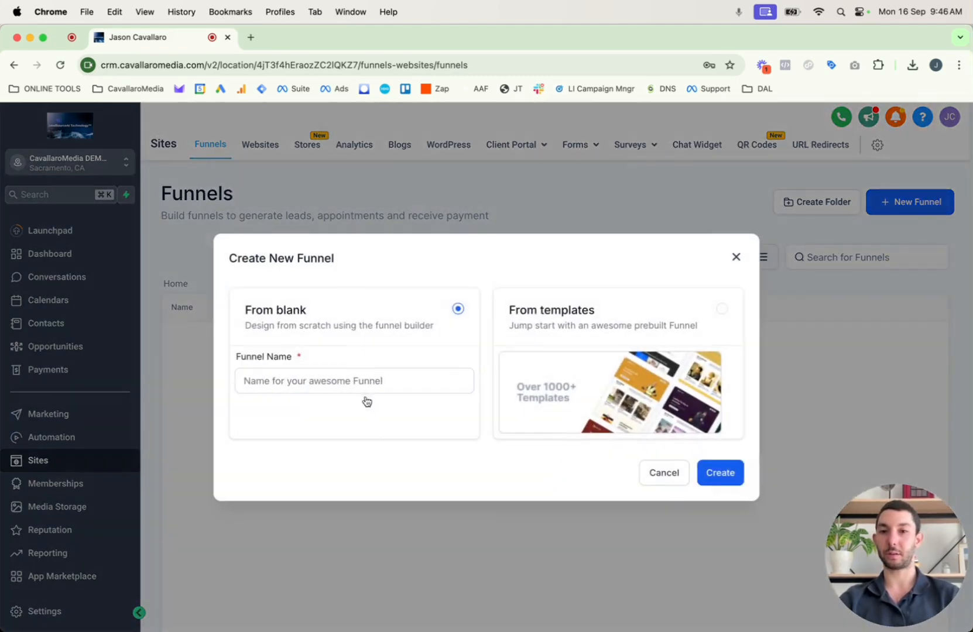
click(710, 477)
click(355, 386)
text(TEST Cali)
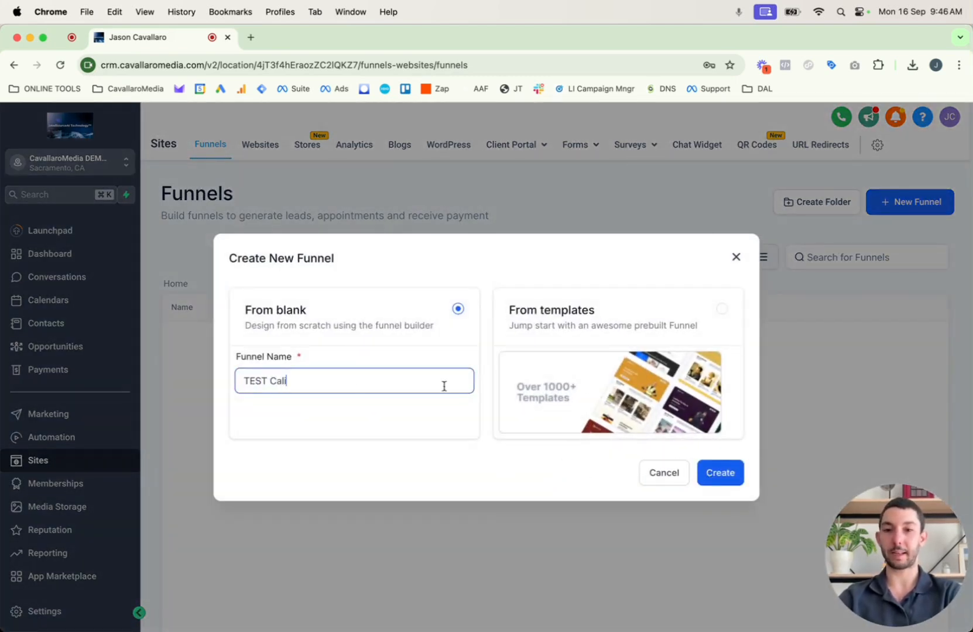
click(715, 477)
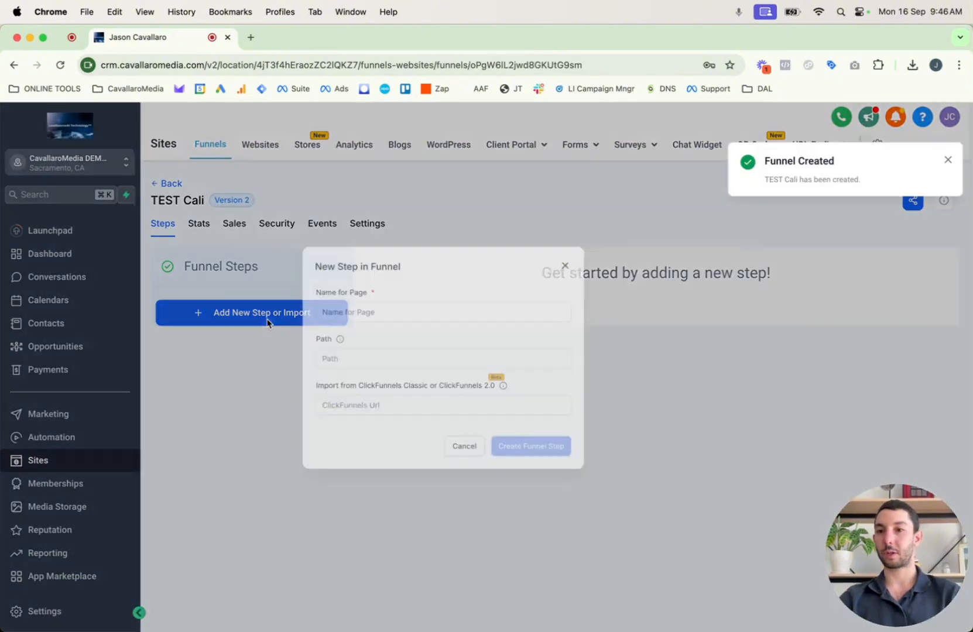
Add a funnel step named "Test Cali" with the path "test-cali" and open its page in the page builder.
text(Test Cali)
click(448, 423)
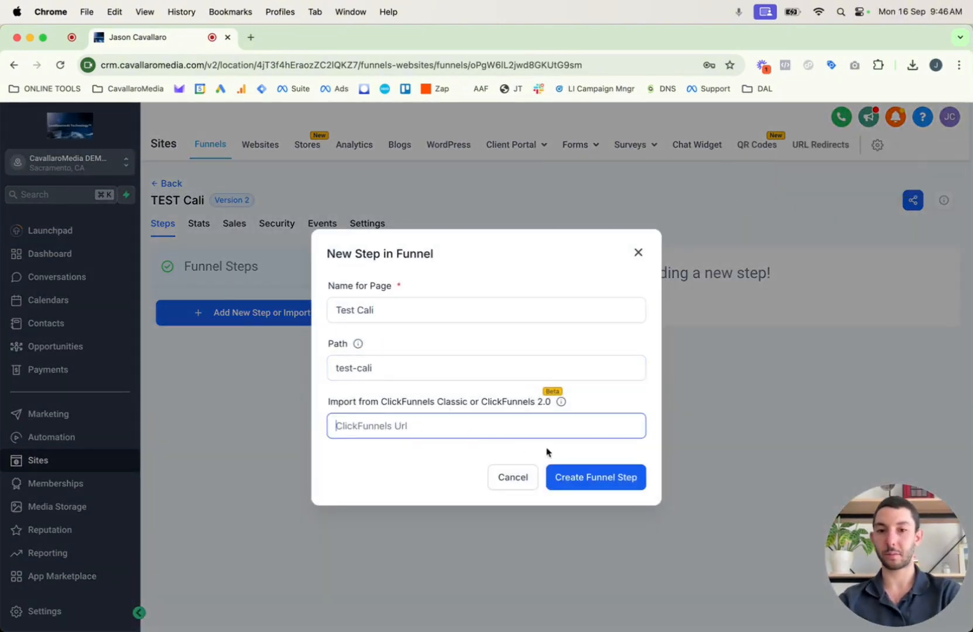
click(589, 477)
click(386, 520)
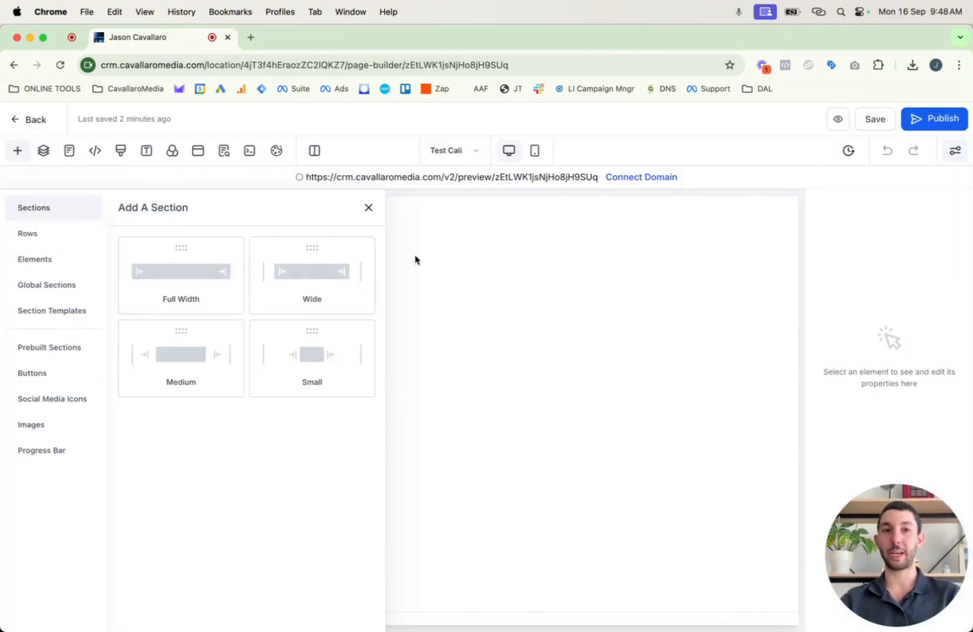
Build a full-width section on the blank page with a one-column row holding a headline element.
click(199, 293)
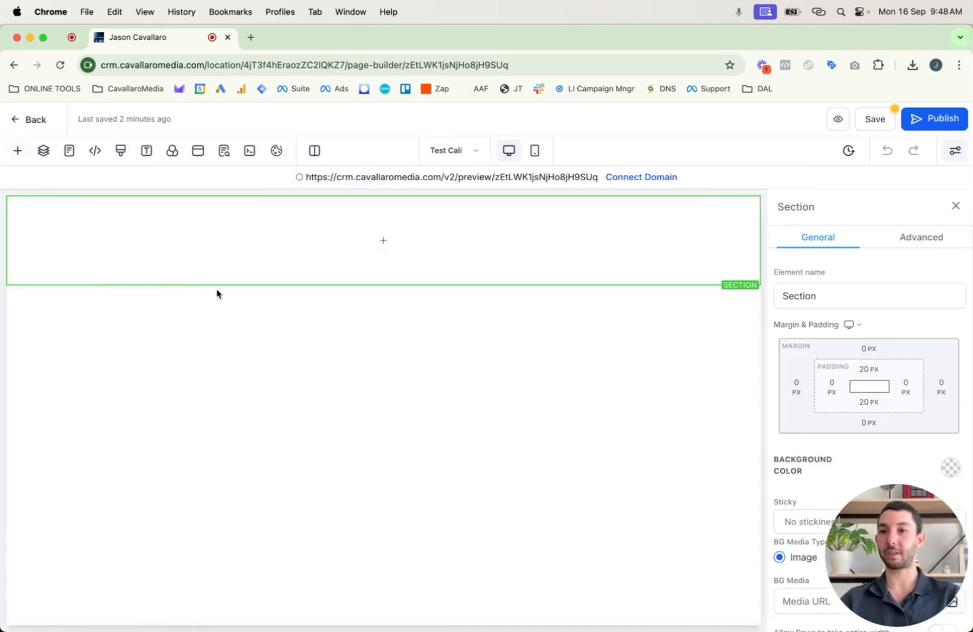
click(382, 241)
click(155, 271)
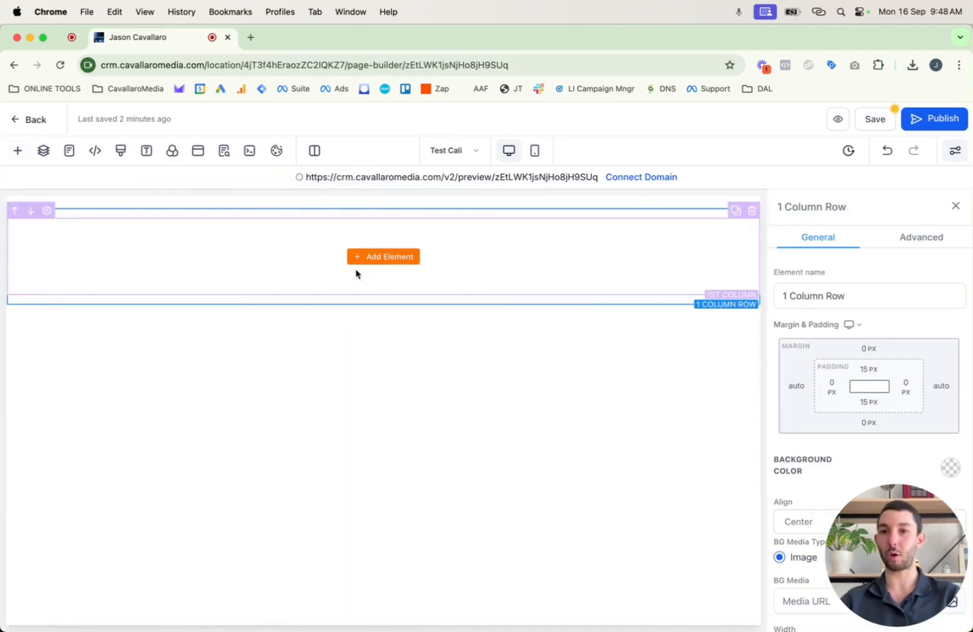
click(379, 257)
click(160, 340)
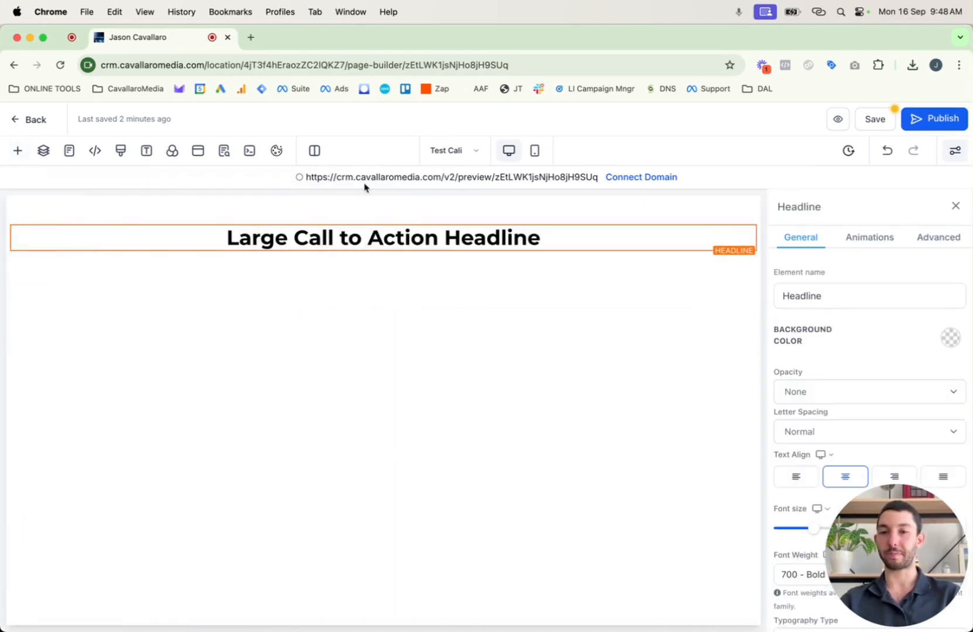
Replace the headline text with "Please book a time in the calendar below".
triple_click(365, 236)
text(Please b)
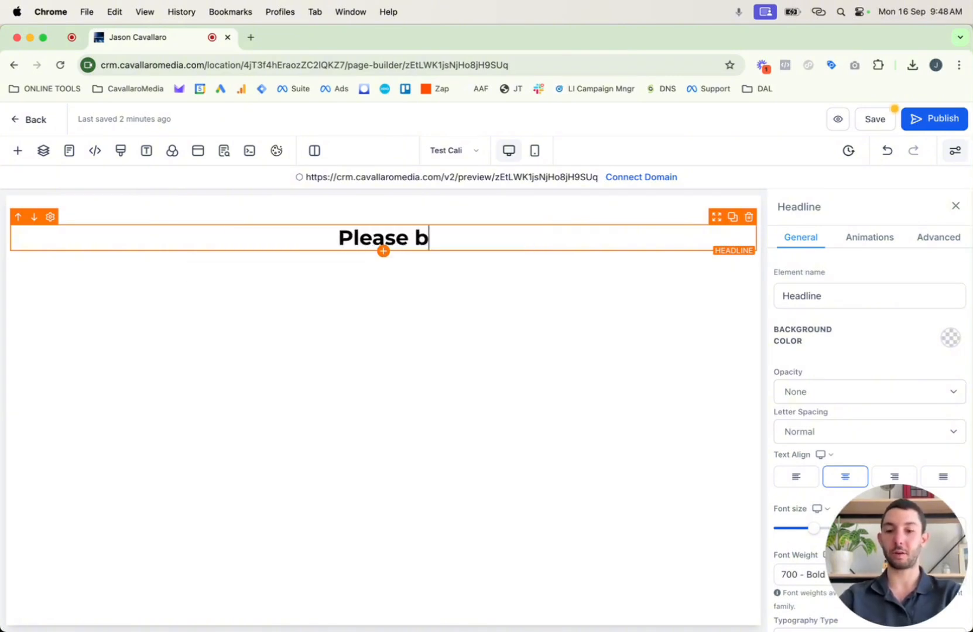
text(ook a time in t)
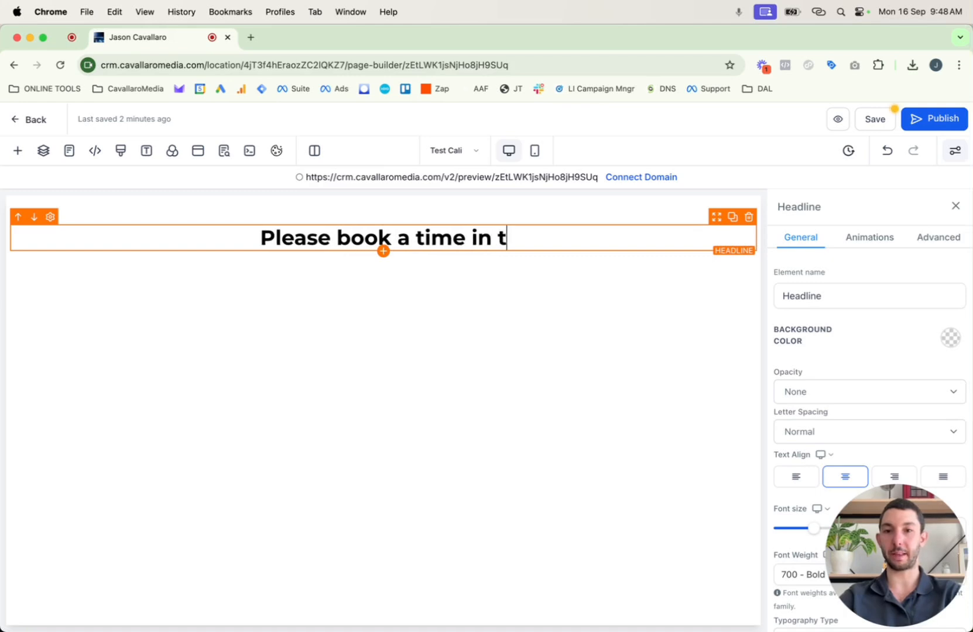
text(he calendar below)
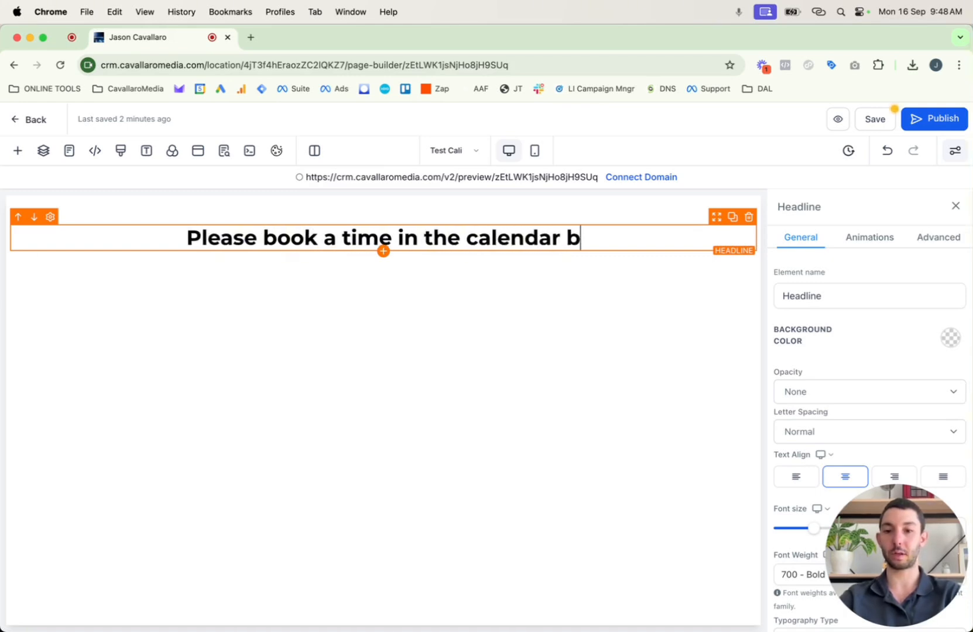
Add a Calendar element beneath the headline, link it to the TEST Cali calendar, and save the page.
click(383, 253)
click(199, 246)
text(ca)
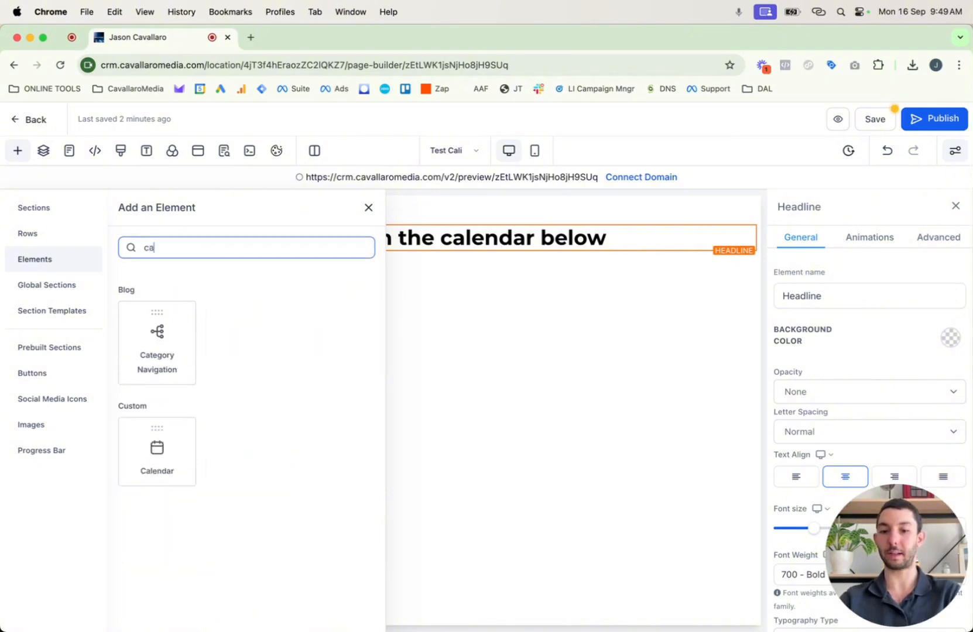
text(len)
click(163, 332)
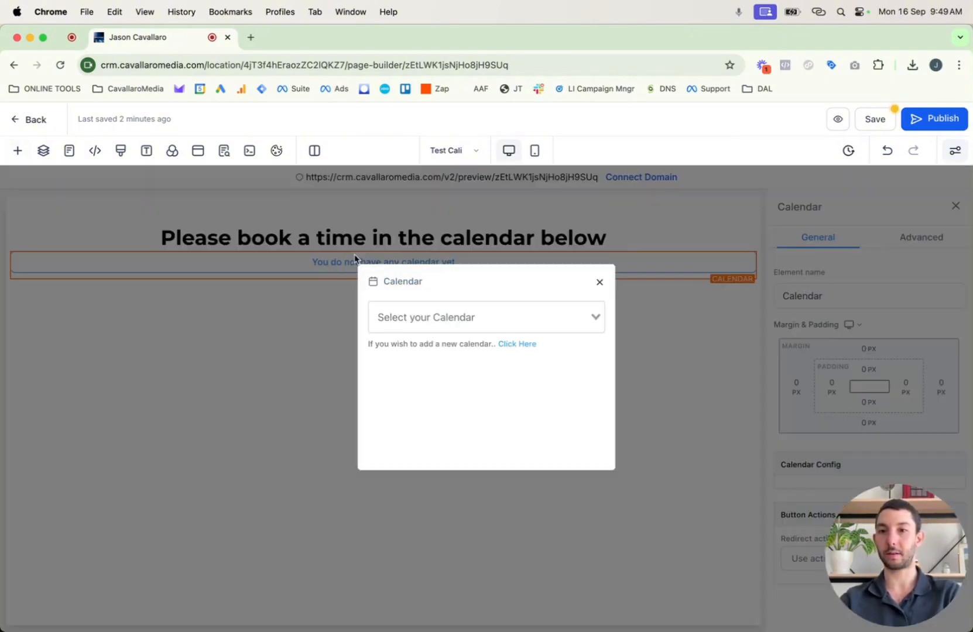
click(429, 323)
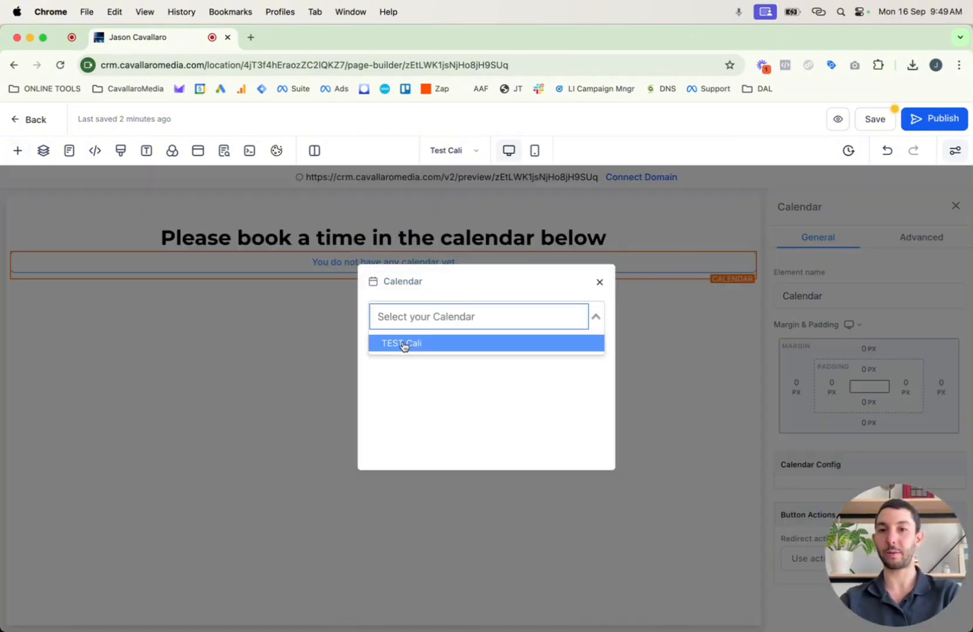
click(391, 344)
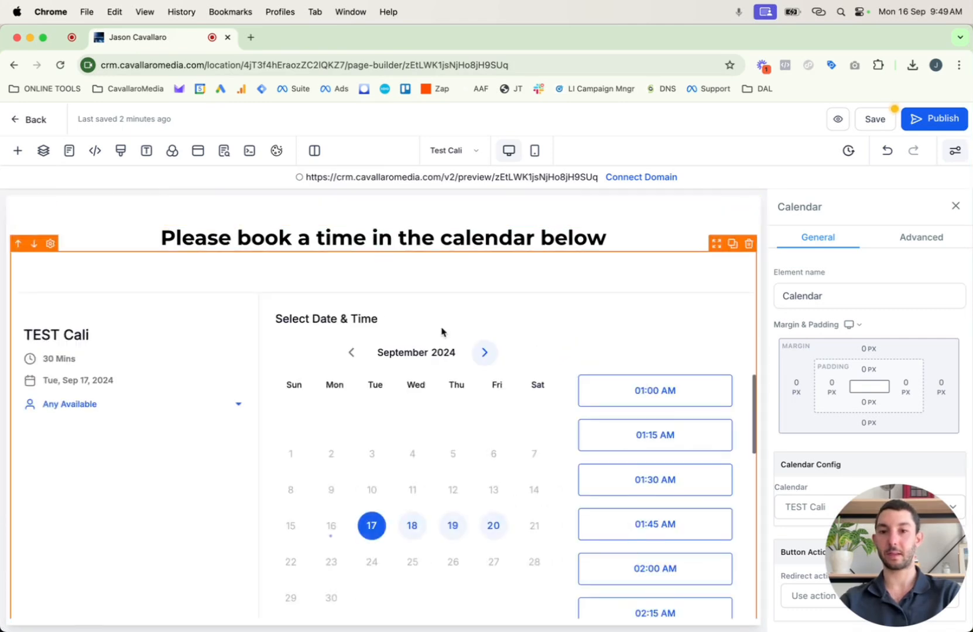
scroll(486, 281, down, 1)
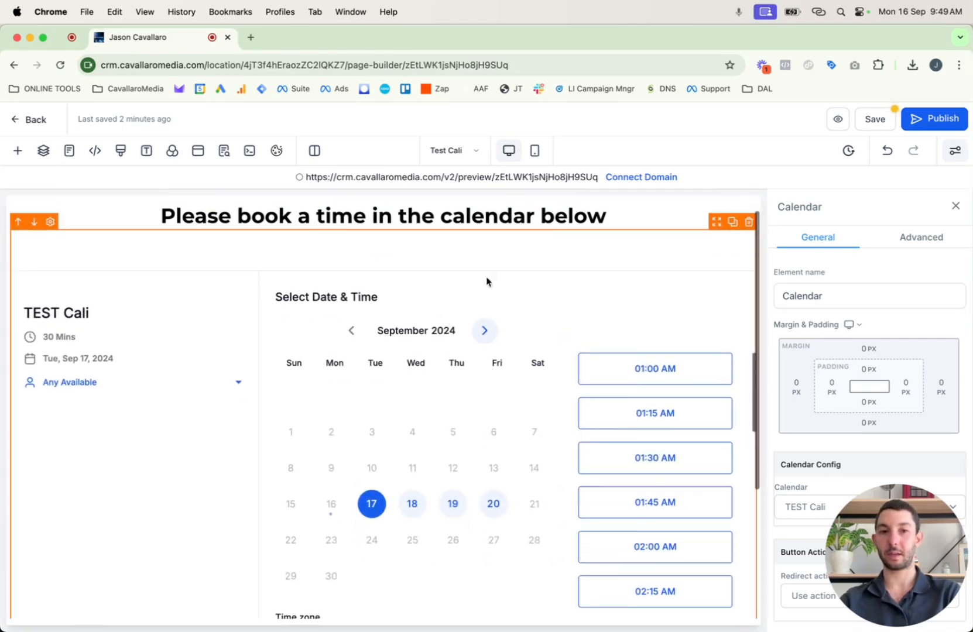
click(873, 120)
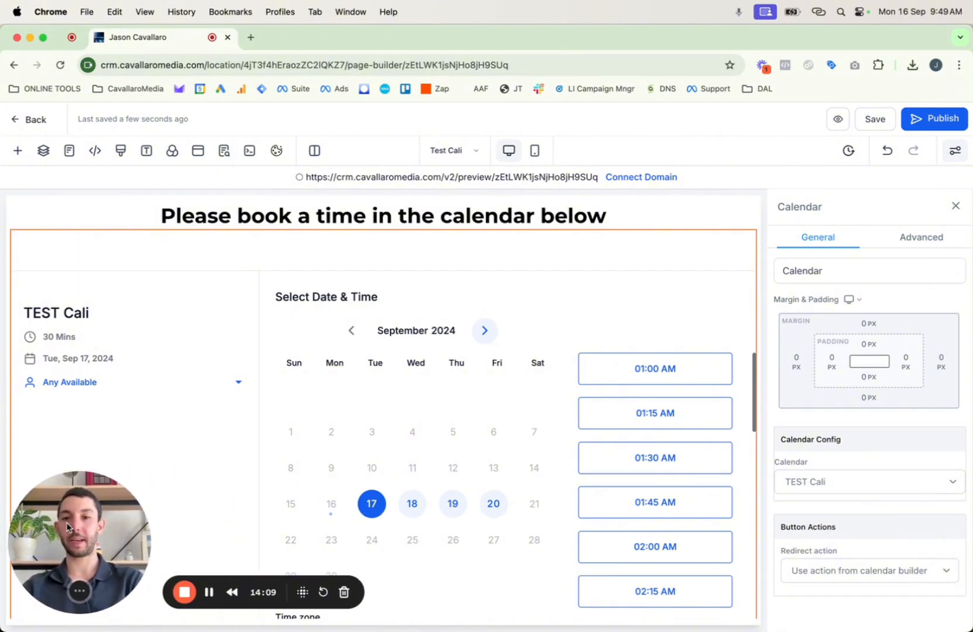
Examine the redirect action options of the embedded calendar element and save the page.
scroll(585, 419, down, 3)
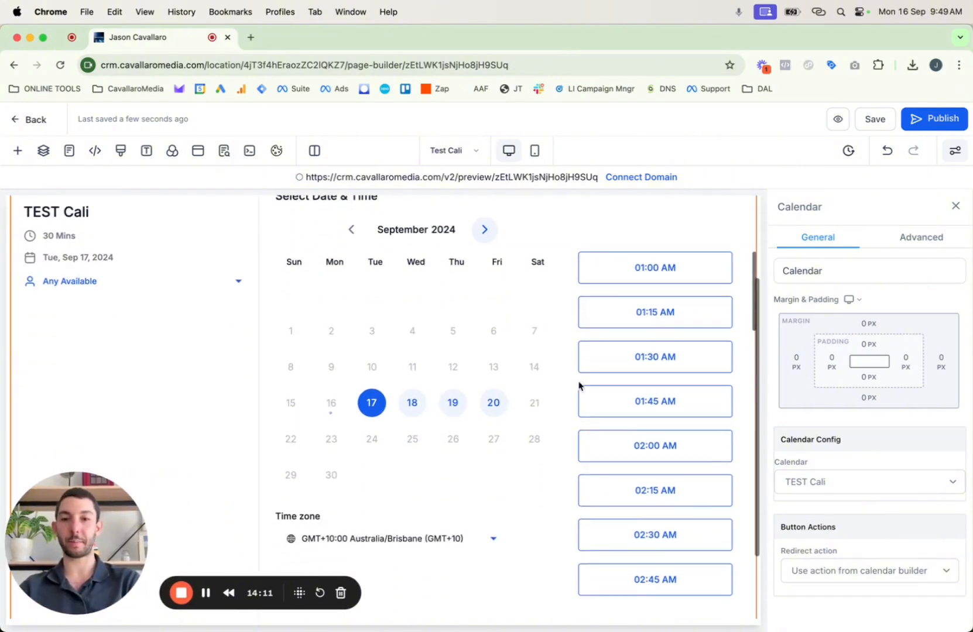
click(802, 573)
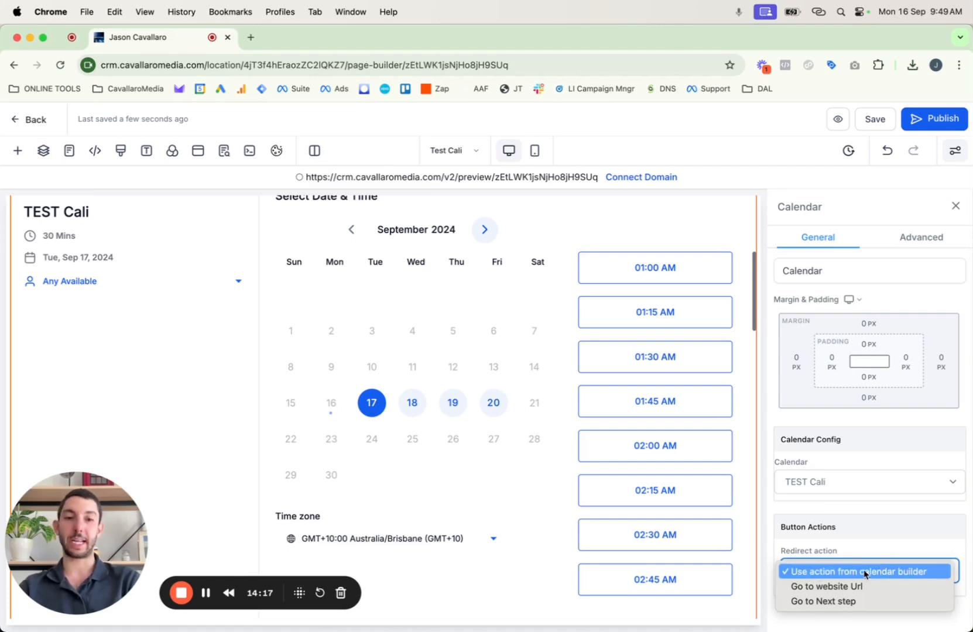
click(896, 513)
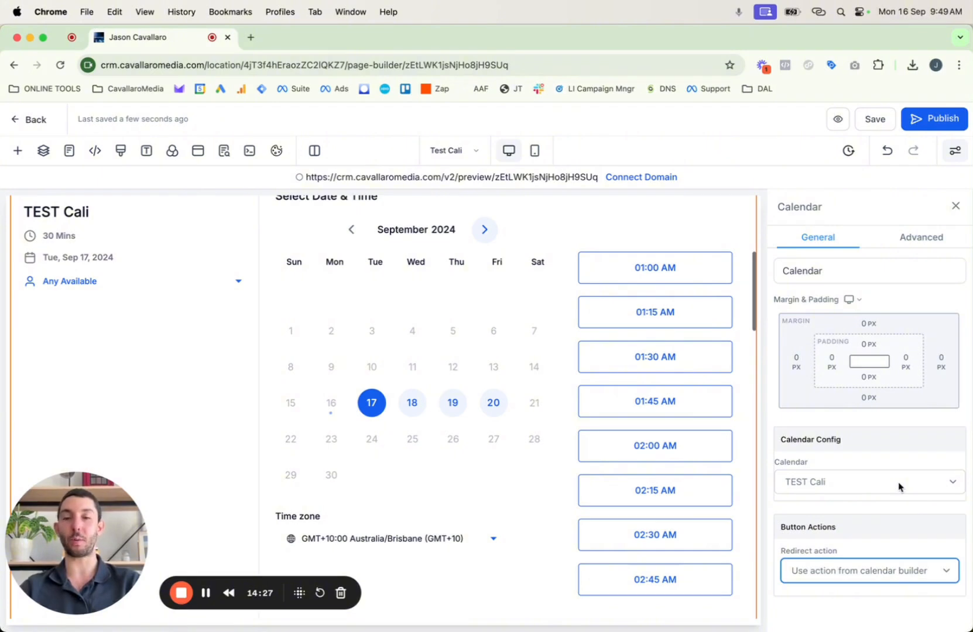
click(856, 572)
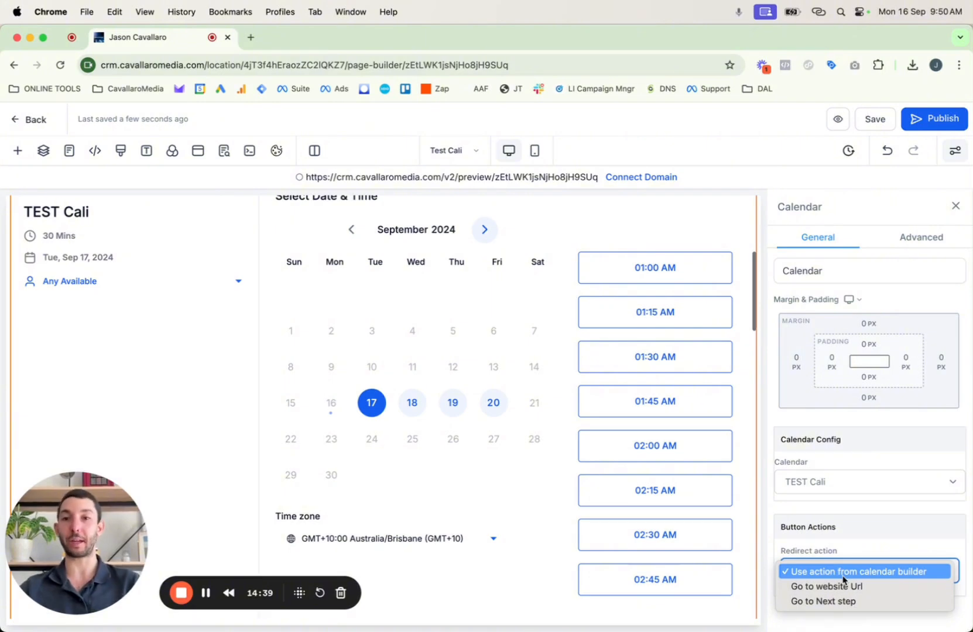
click(540, 106)
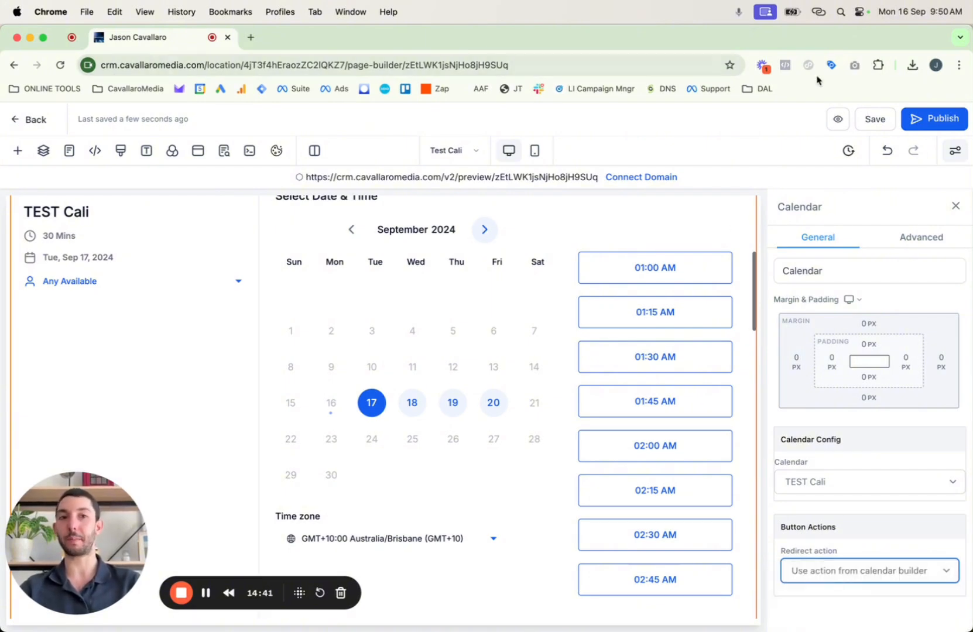
click(874, 120)
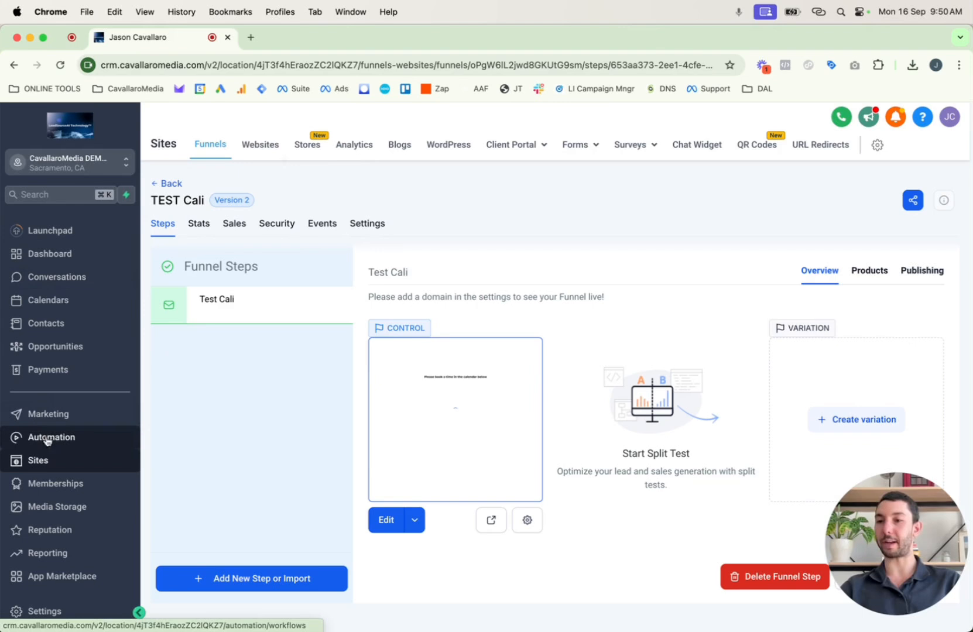
Create a new automation workflow from scratch.
click(48, 440)
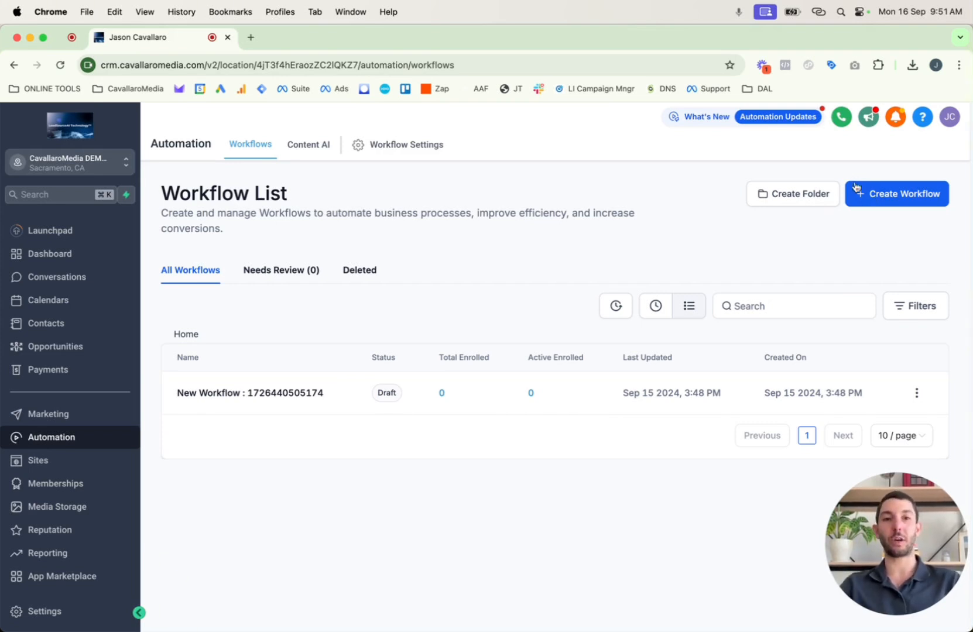
click(878, 199)
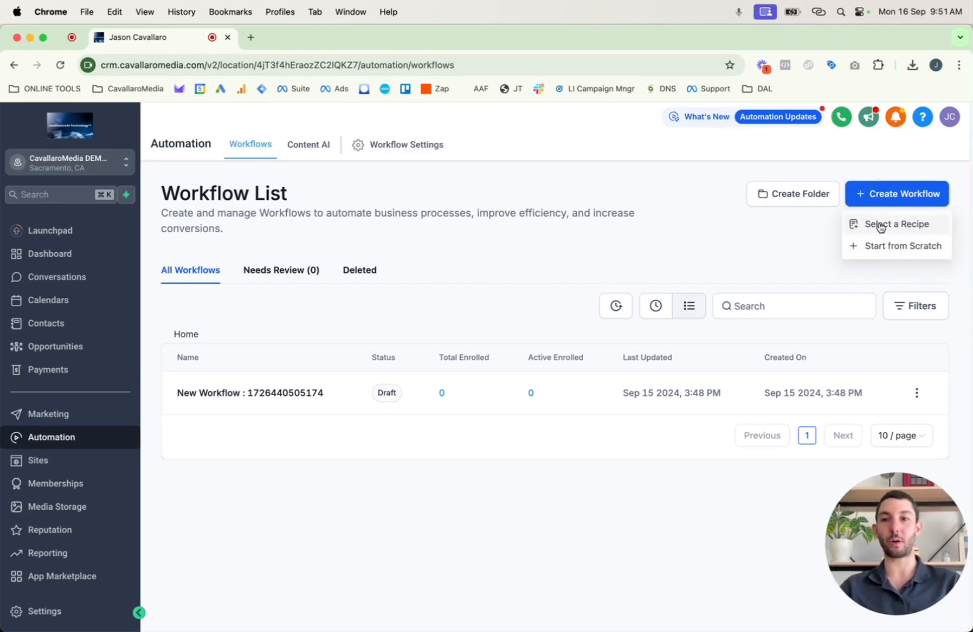
click(879, 252)
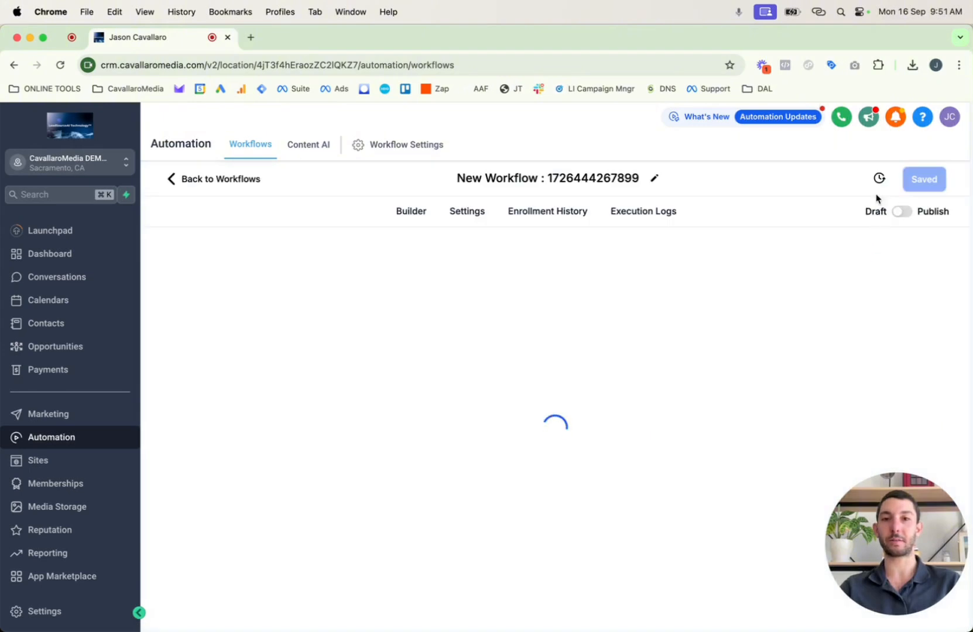
Search the workflow triggers for "form" and choose the Form Submitted trigger.
click(460, 193)
click(664, 256)
text(form)
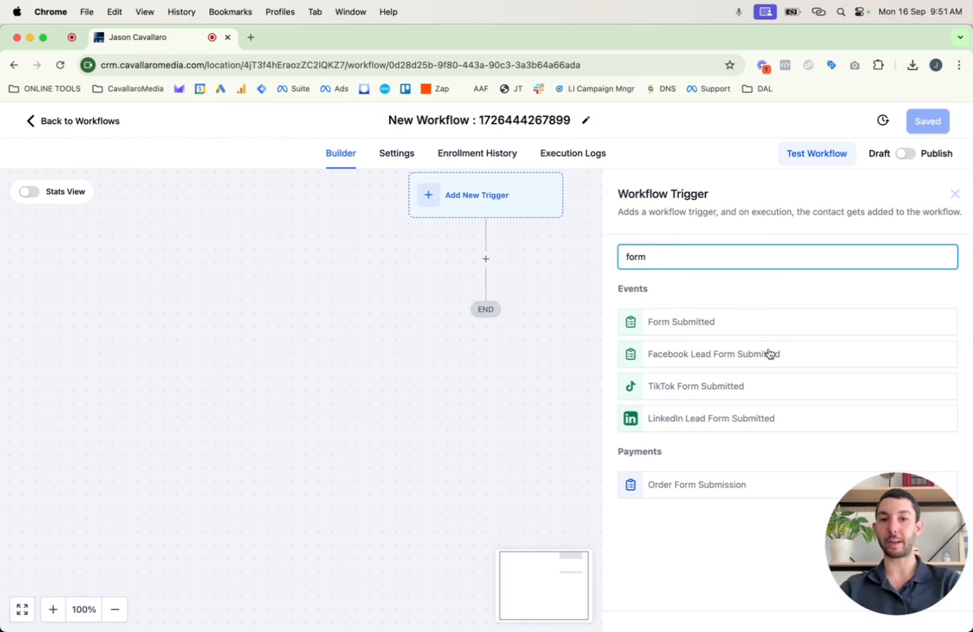
click(709, 329)
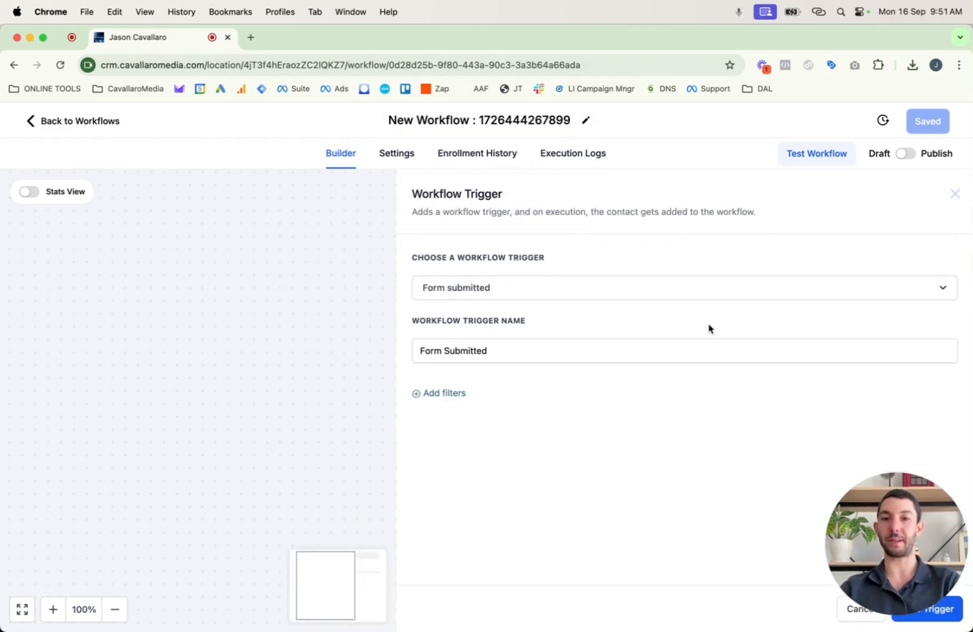
Filter the trigger with "Form is" set to TEST Calendar Form and save the trigger.
click(425, 393)
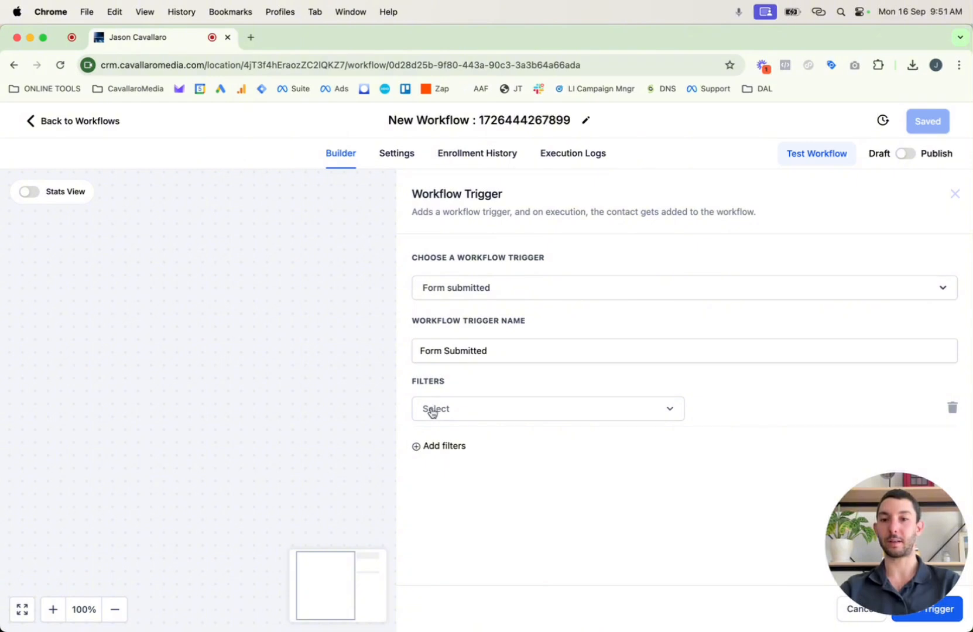
click(431, 408)
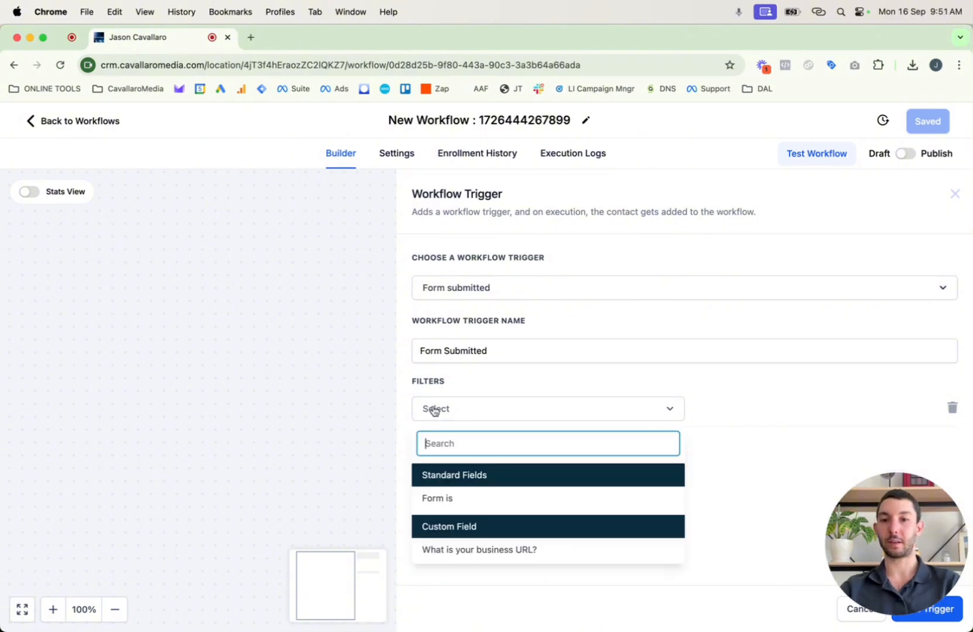
click(430, 498)
click(730, 408)
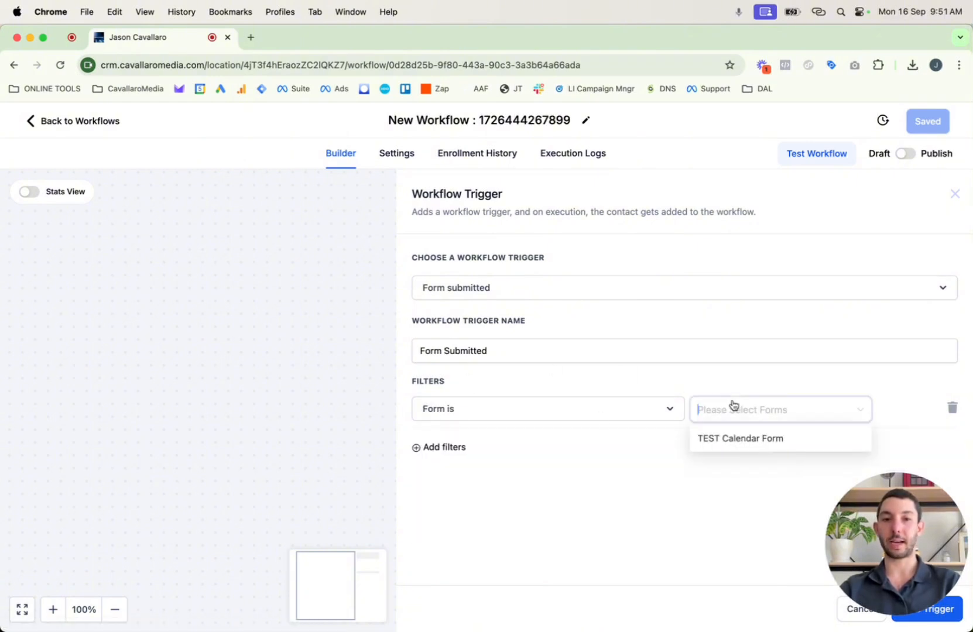
click(781, 440)
click(370, 235)
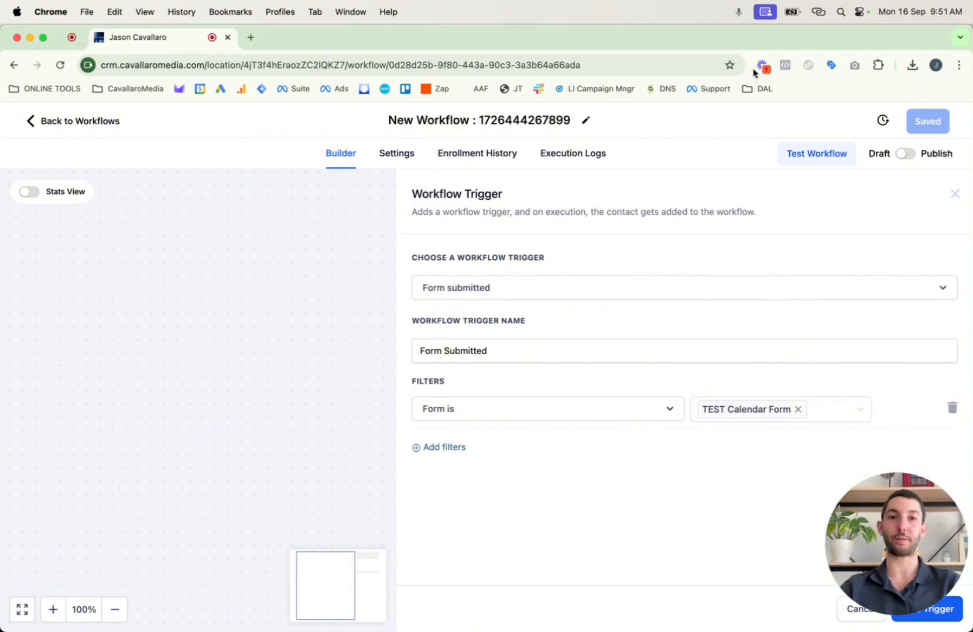
click(930, 606)
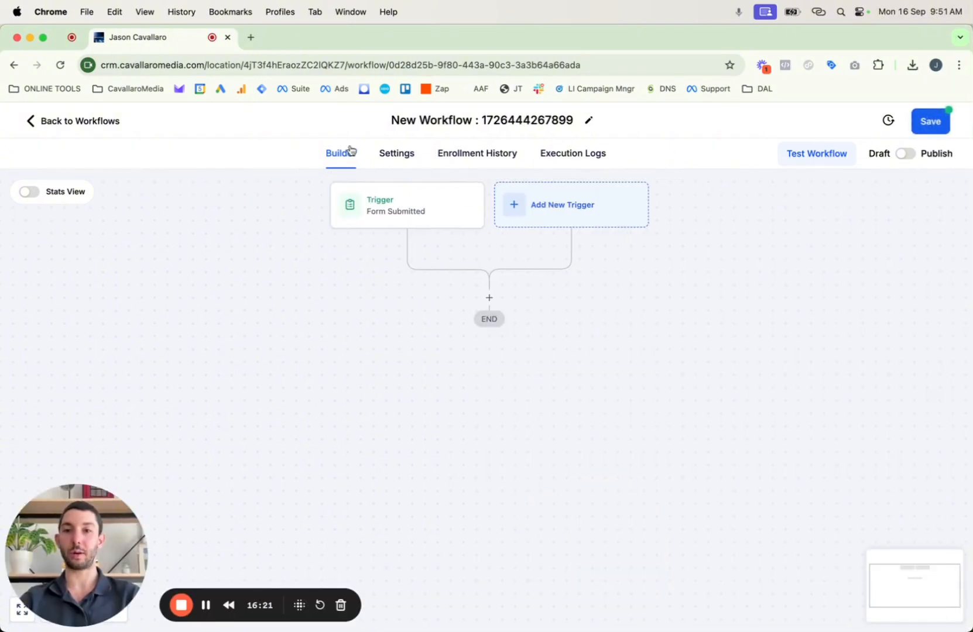
Add a Create Contact action after the trigger and map its First Name field to {{contact.first_name}}.
click(487, 301)
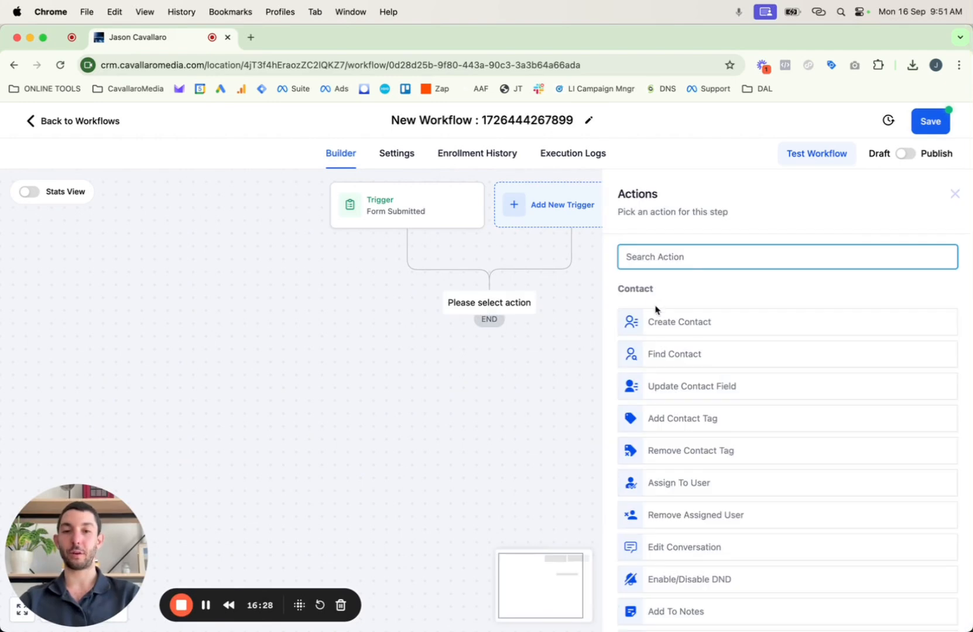
click(677, 324)
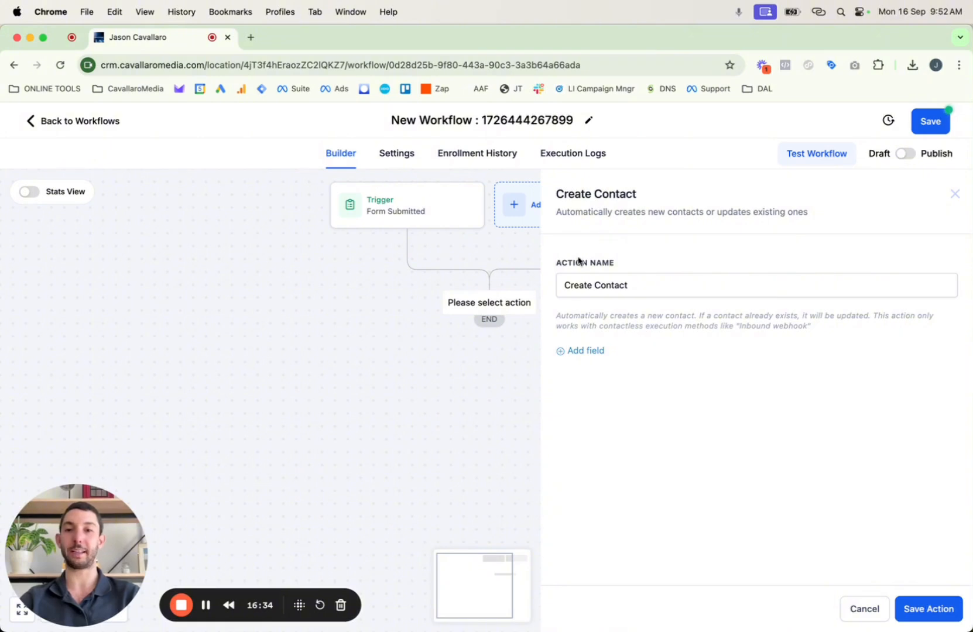
click(577, 350)
click(657, 347)
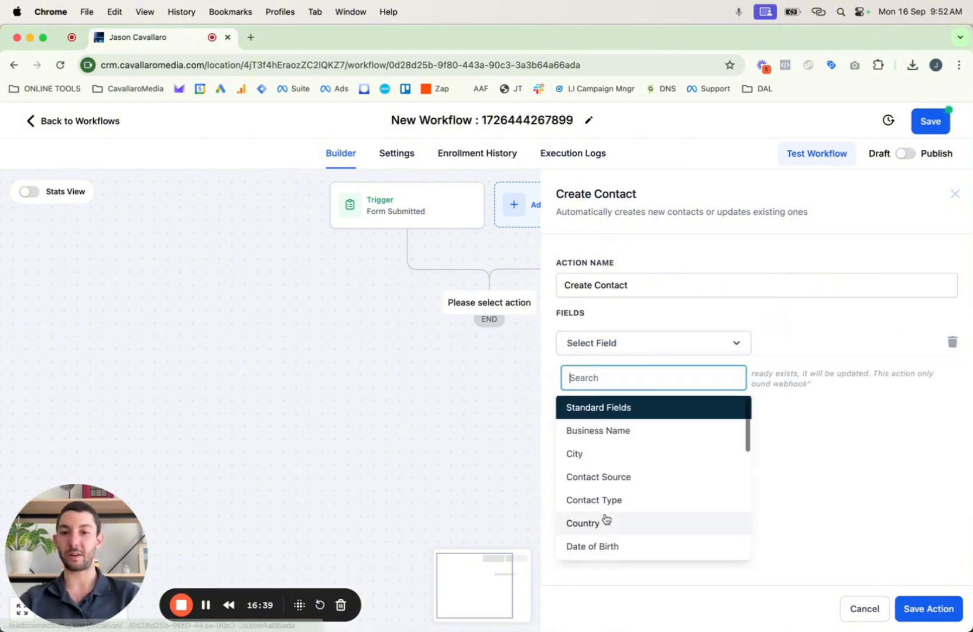
scroll(605, 519, down, 5)
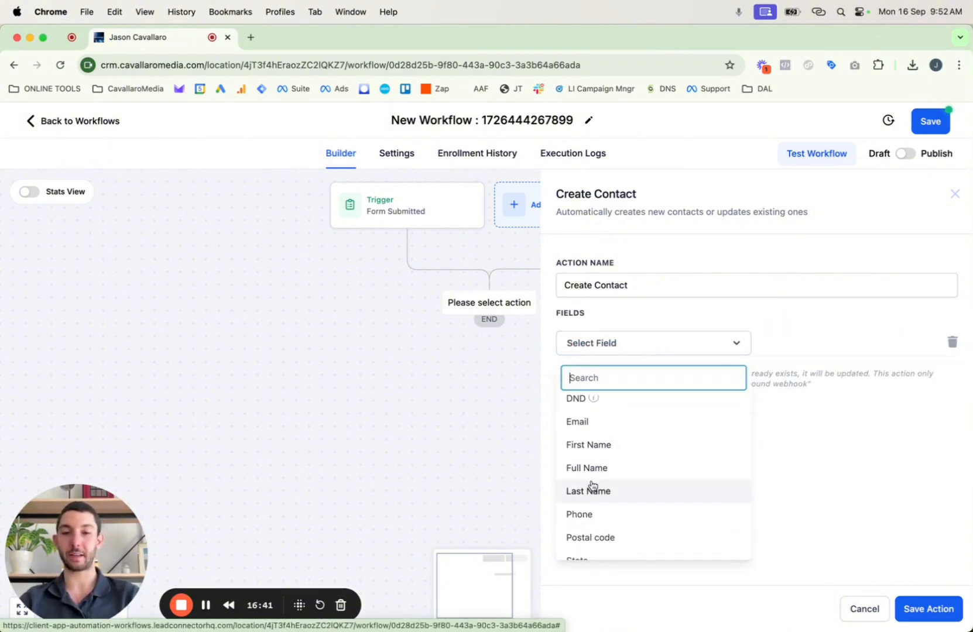
click(578, 448)
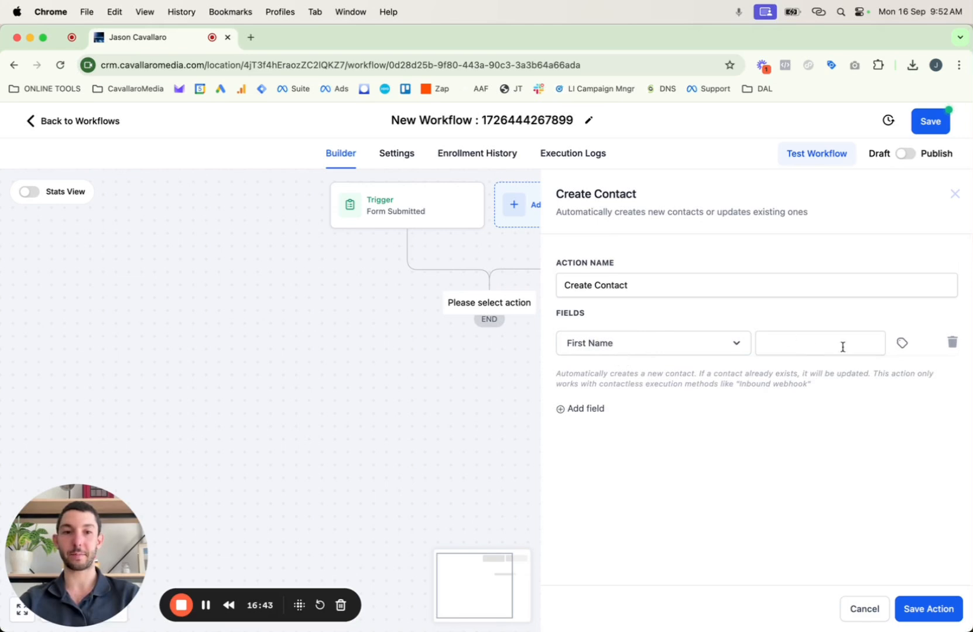
click(902, 343)
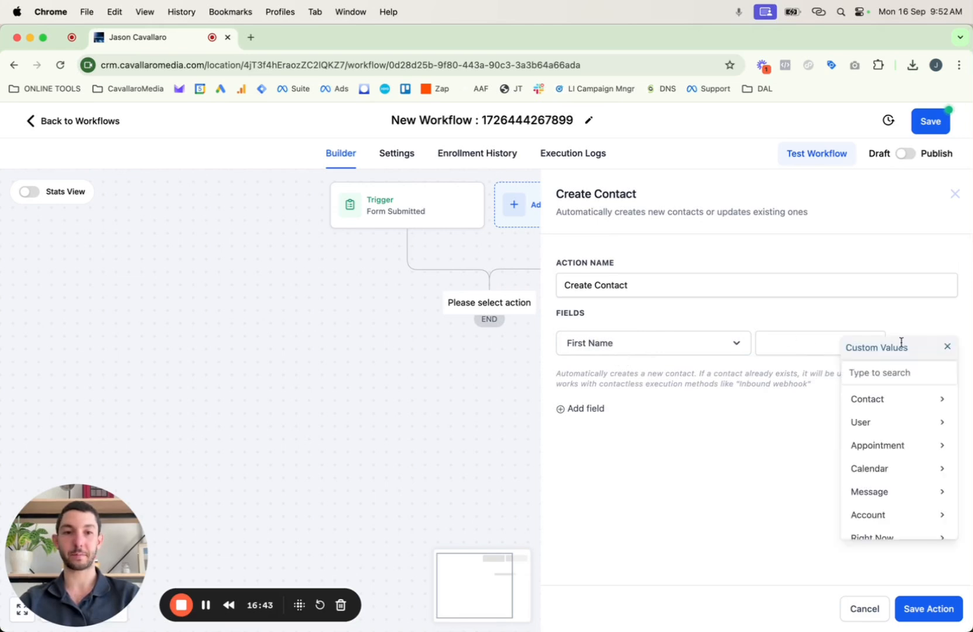
click(872, 404)
click(879, 426)
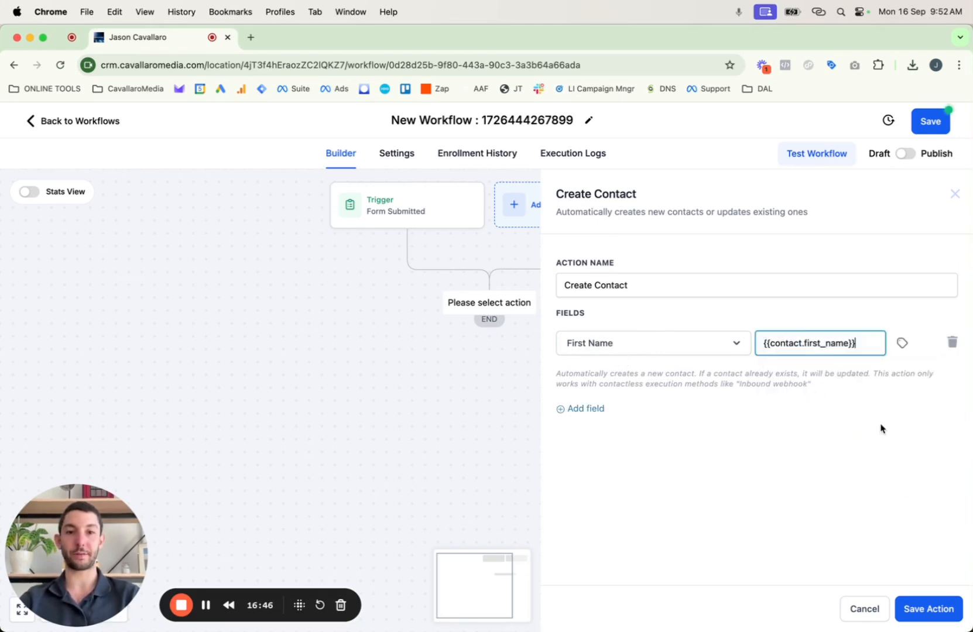
Add a Last Name field to the Create Contact action and map it to {{contact.last_name}}.
click(595, 408)
click(582, 382)
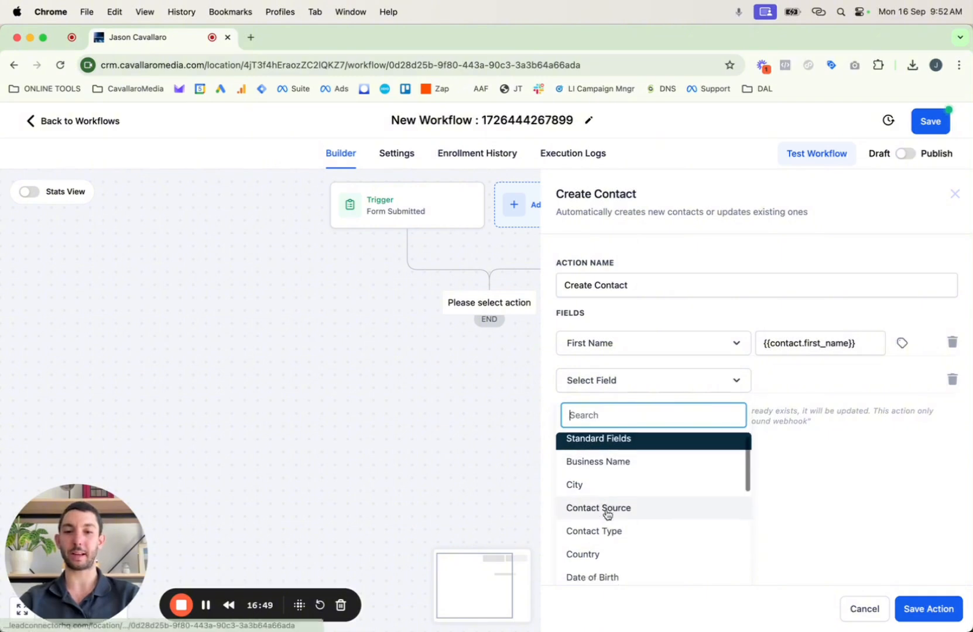
scroll(606, 513, down, 5)
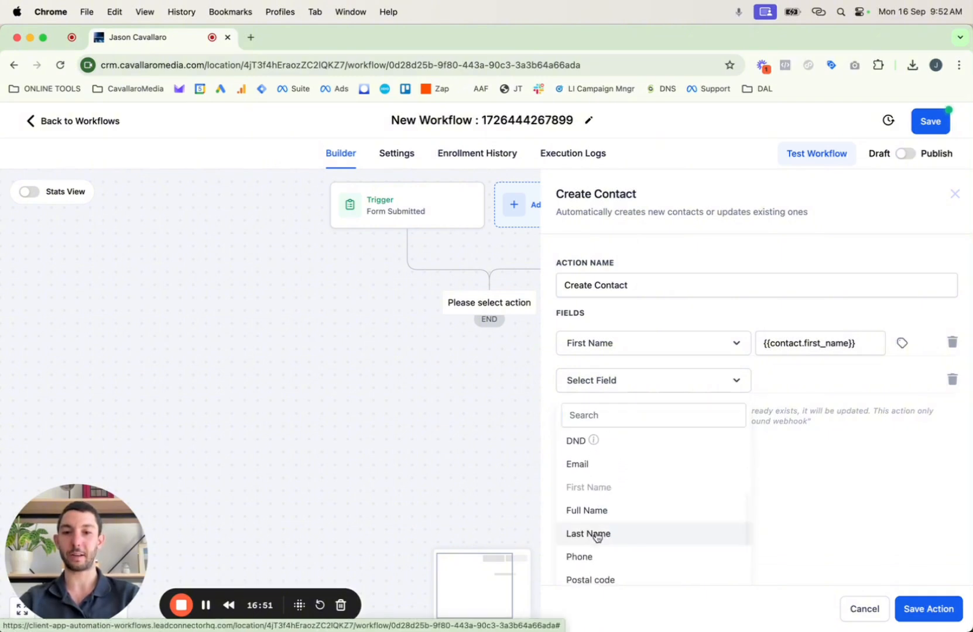
click(596, 535)
click(902, 381)
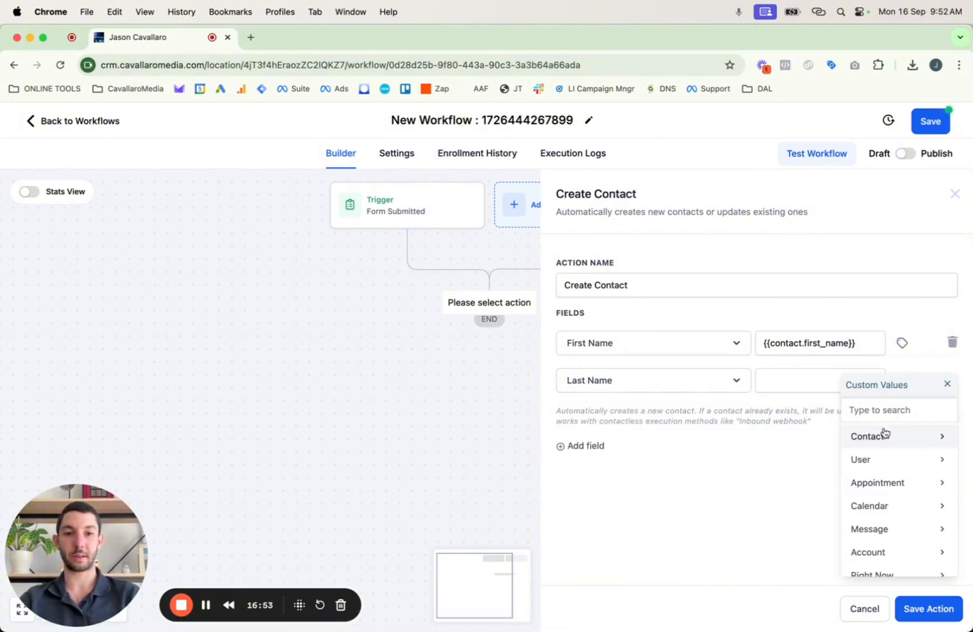
click(883, 433)
click(883, 489)
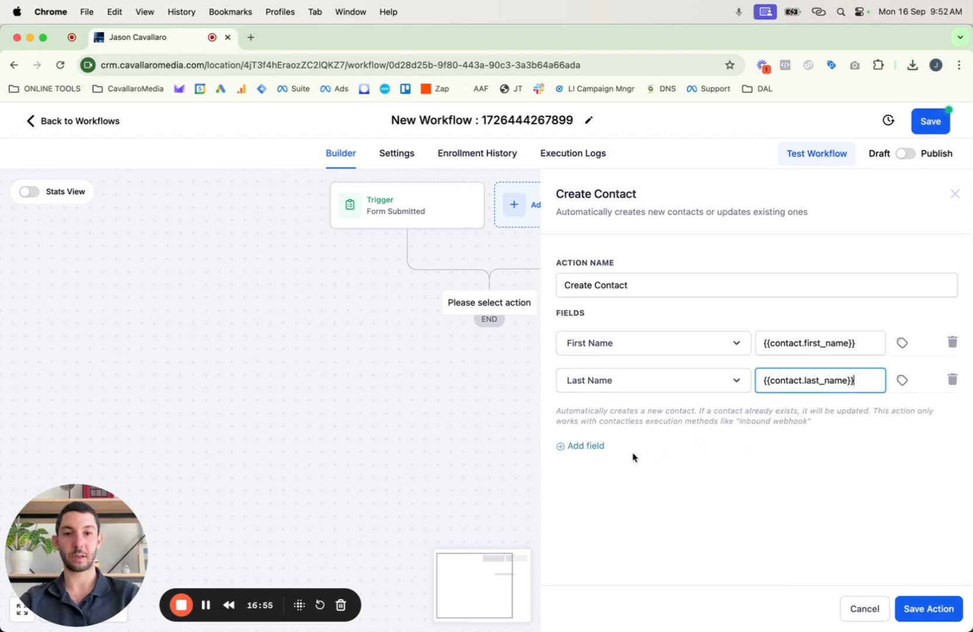
Add a Phone field to the Create Contact action and map it to {{contact.phone}}.
click(588, 446)
click(595, 422)
scroll(629, 527, down, 2)
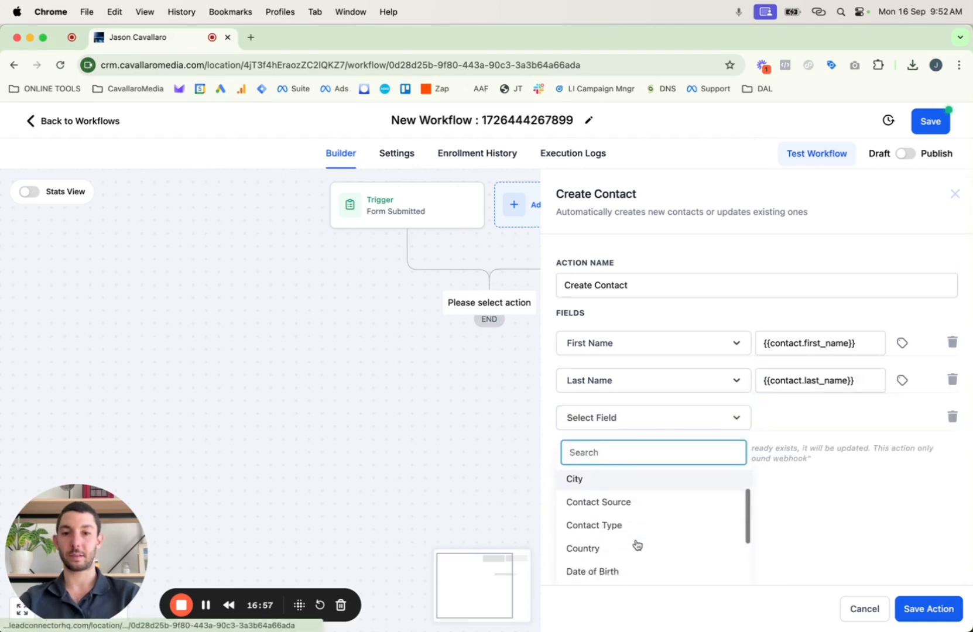
scroll(637, 545, down, 2)
scroll(636, 544, up, 4)
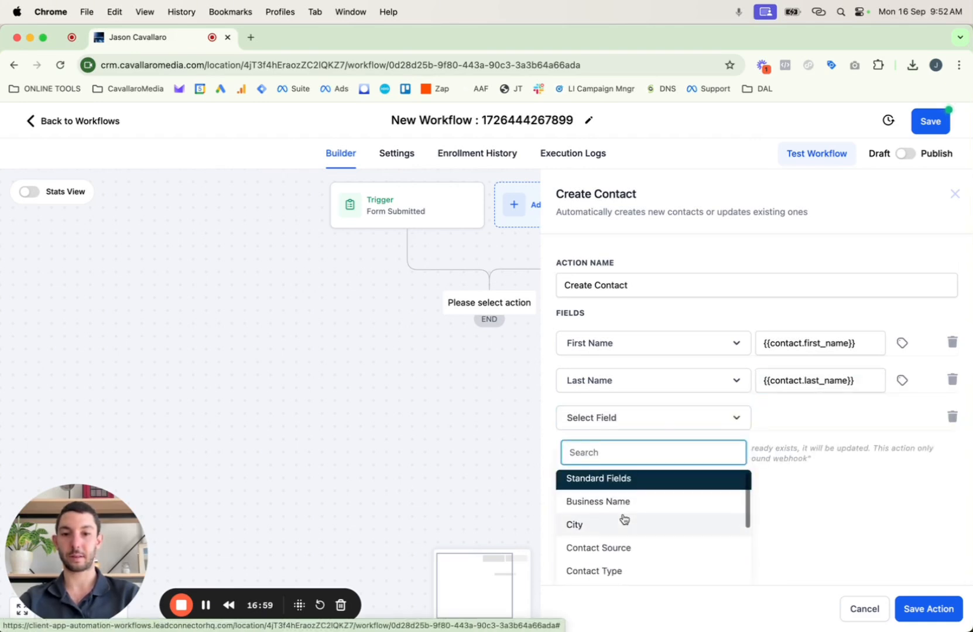
scroll(624, 519, down, 5)
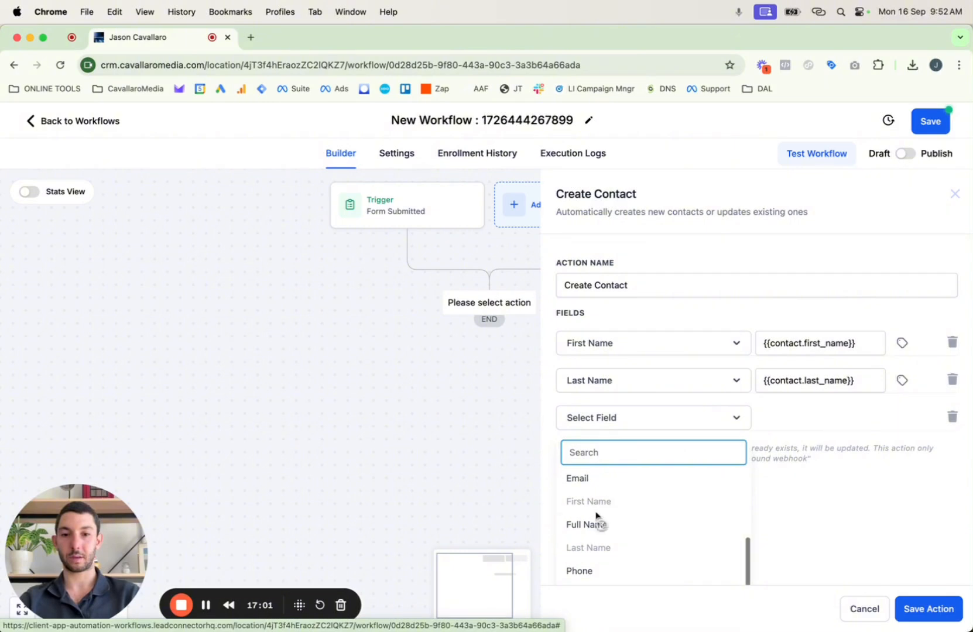
scroll(591, 553, down, 1)
click(585, 544)
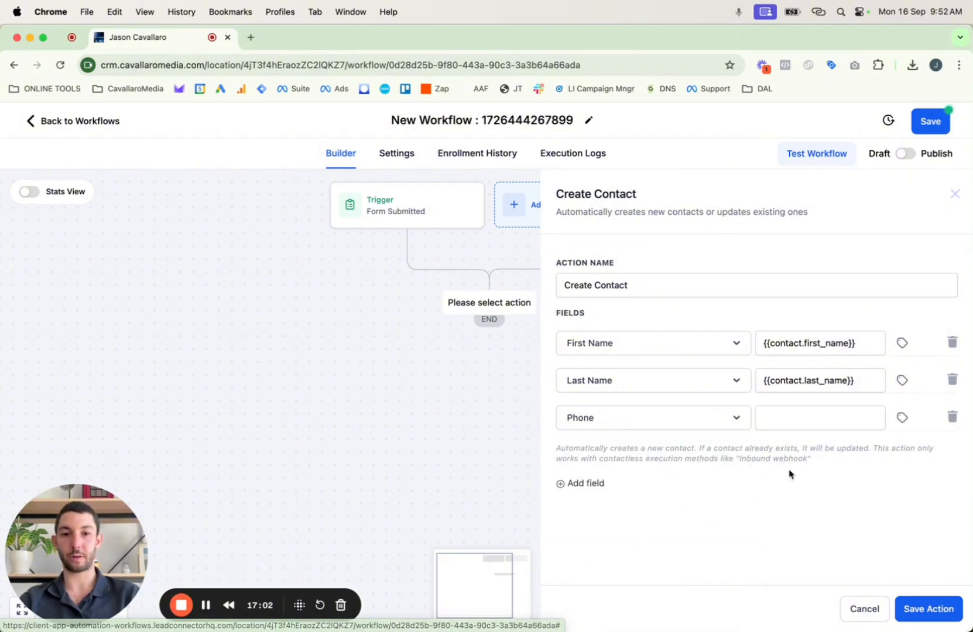
click(902, 420)
scroll(859, 544, down, 5)
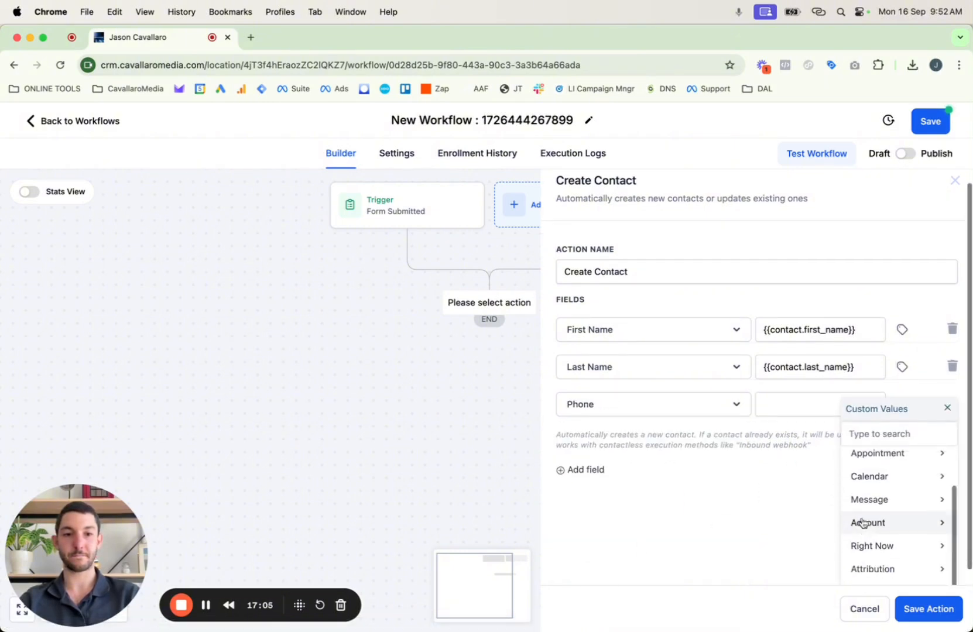
scroll(861, 468, up, 3)
click(856, 460)
click(882, 552)
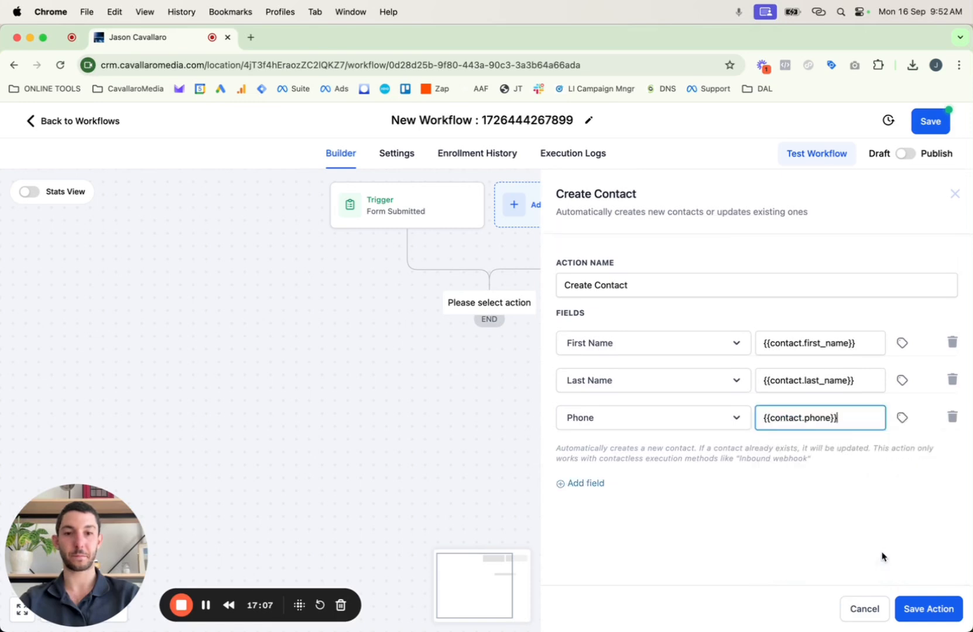
Add an Email field to the Create Contact action and map it to {{contact.email}}.
click(576, 483)
click(583, 458)
scroll(600, 530, down, 1)
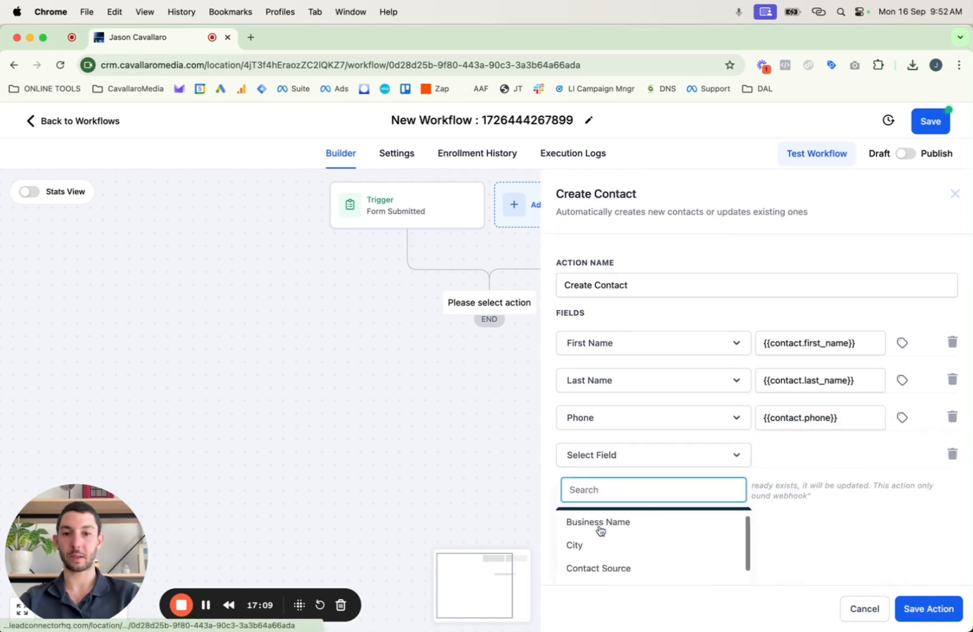
scroll(600, 529, down, 3)
click(587, 523)
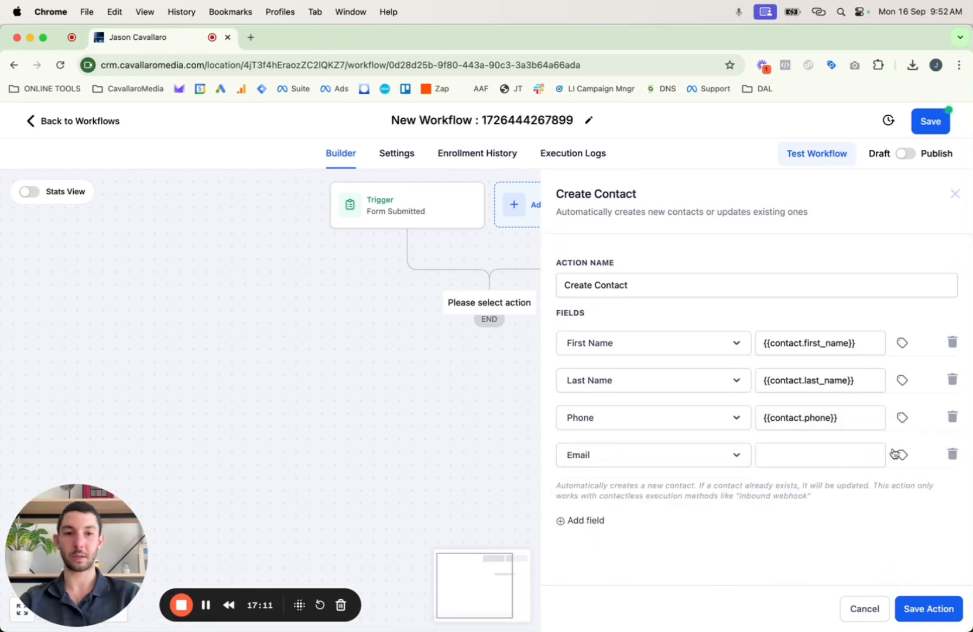
click(893, 454)
scroll(873, 537, down, 4)
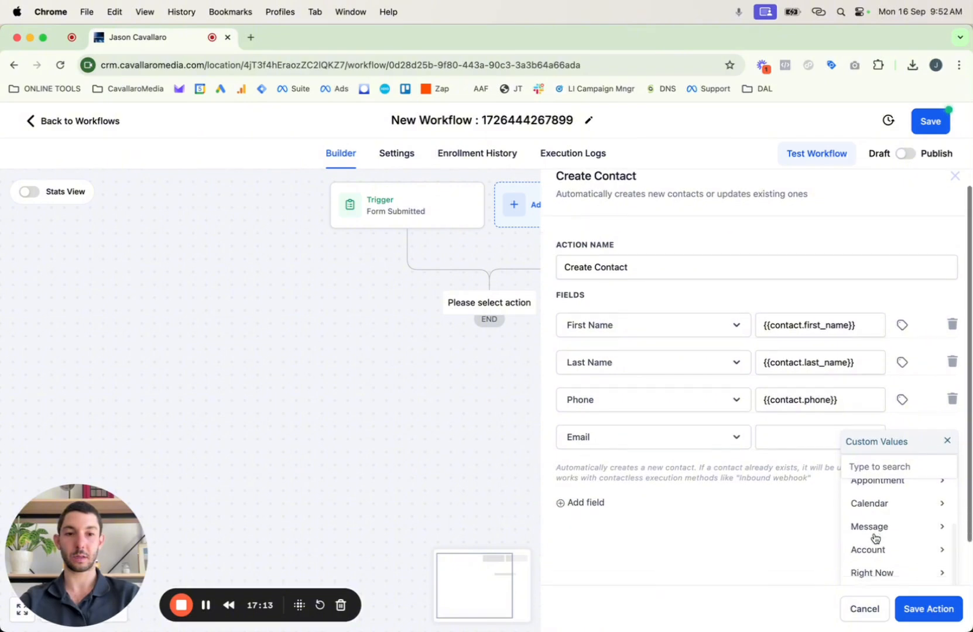
scroll(874, 536, up, 4)
click(868, 510)
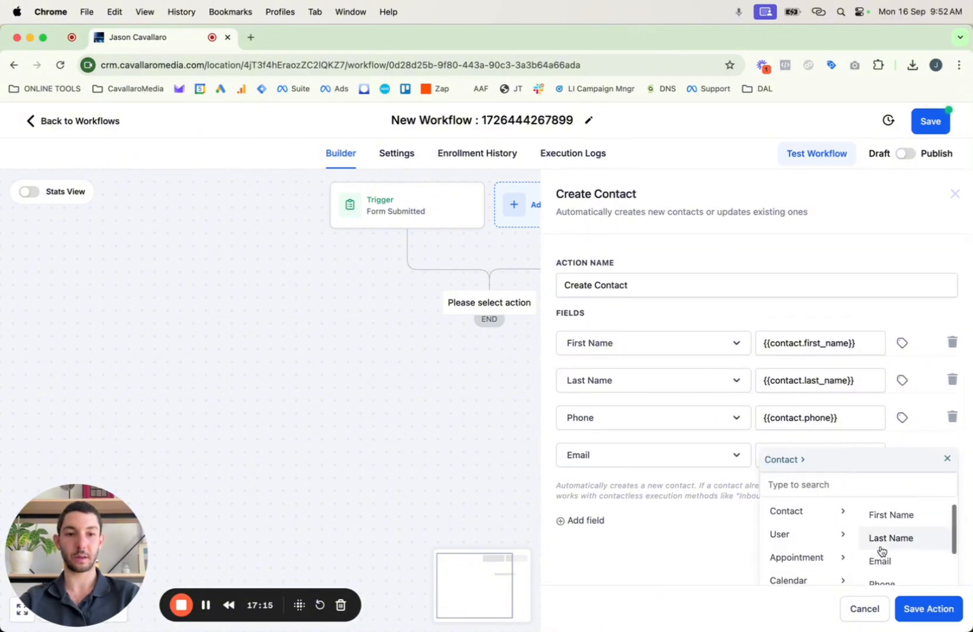
click(879, 560)
Add a Postal code field to the Create Contact action and map it to {{contact.postal_code}}.
click(593, 517)
click(622, 495)
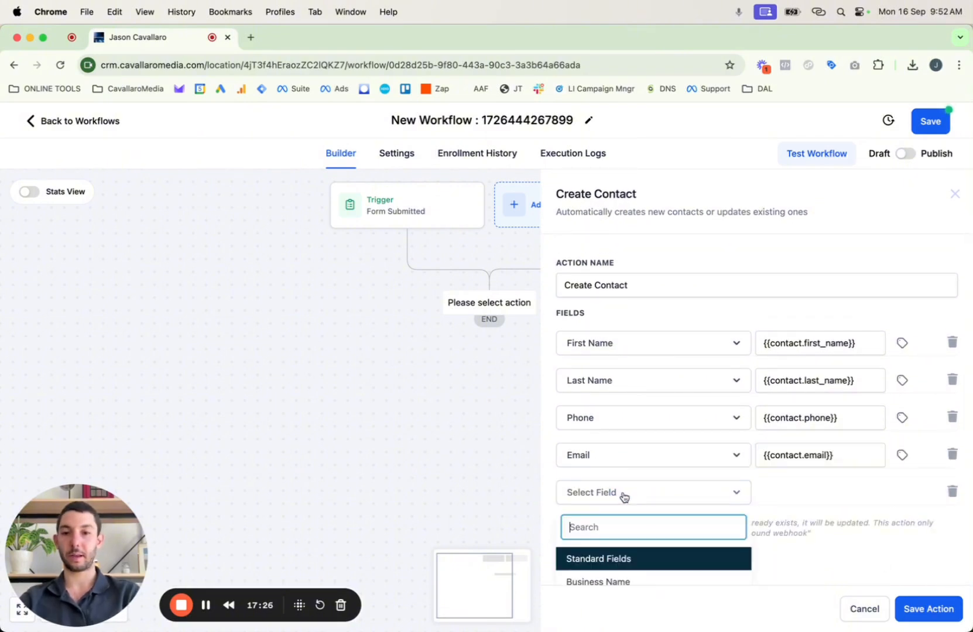
scroll(623, 523, down, 10)
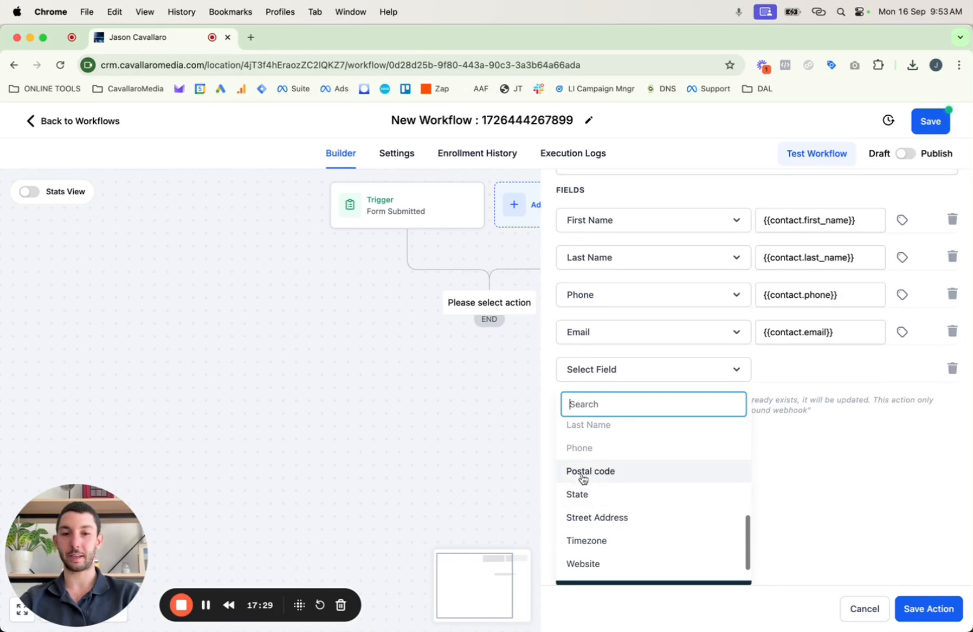
click(583, 476)
click(905, 493)
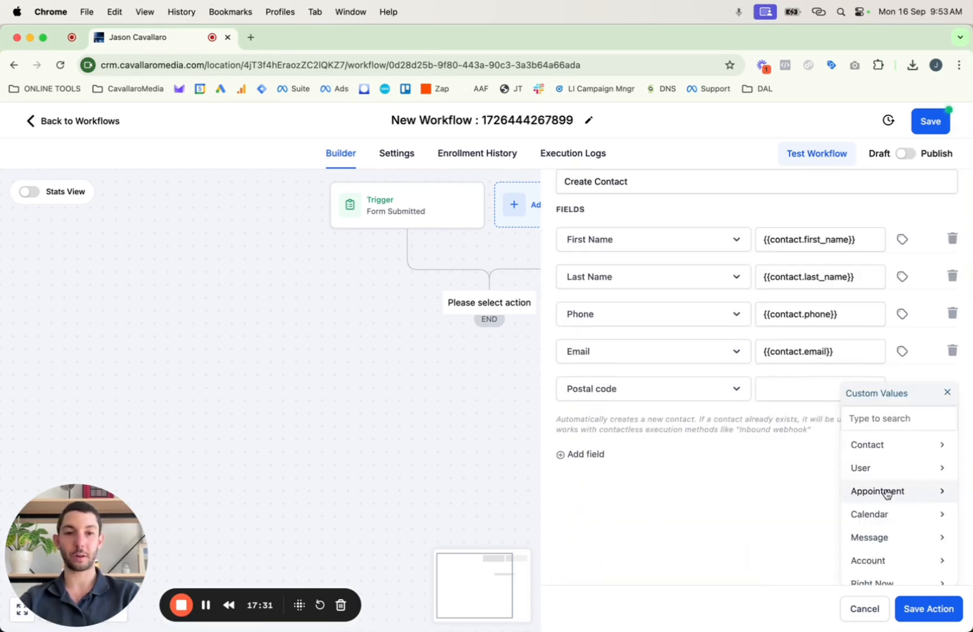
click(882, 443)
scroll(910, 518, down, 10)
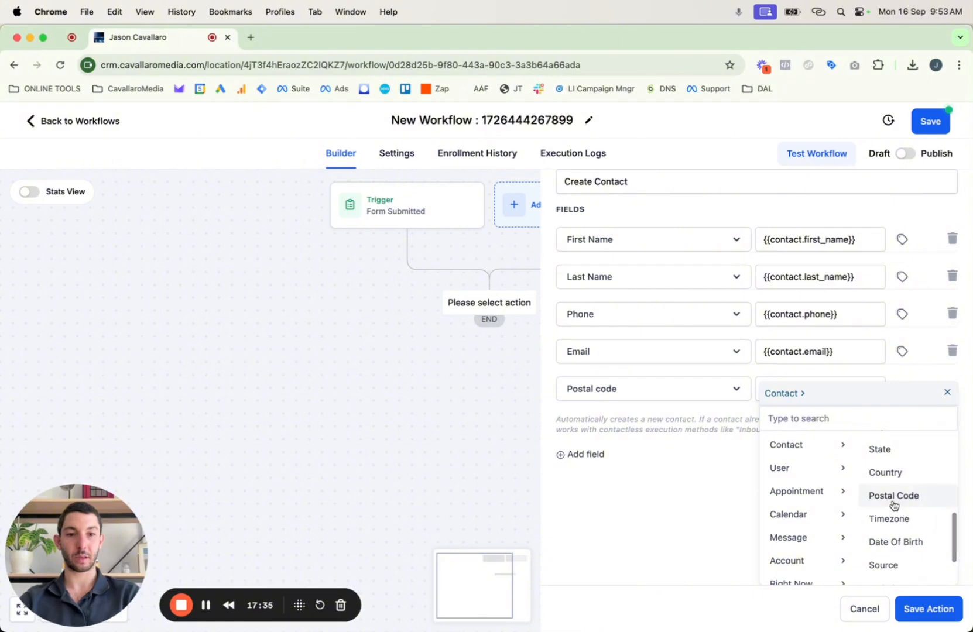
click(891, 497)
Add the custom field "What is your business URL?", map it to the matching contact custom field value, and save the Create Contact action.
click(586, 555)
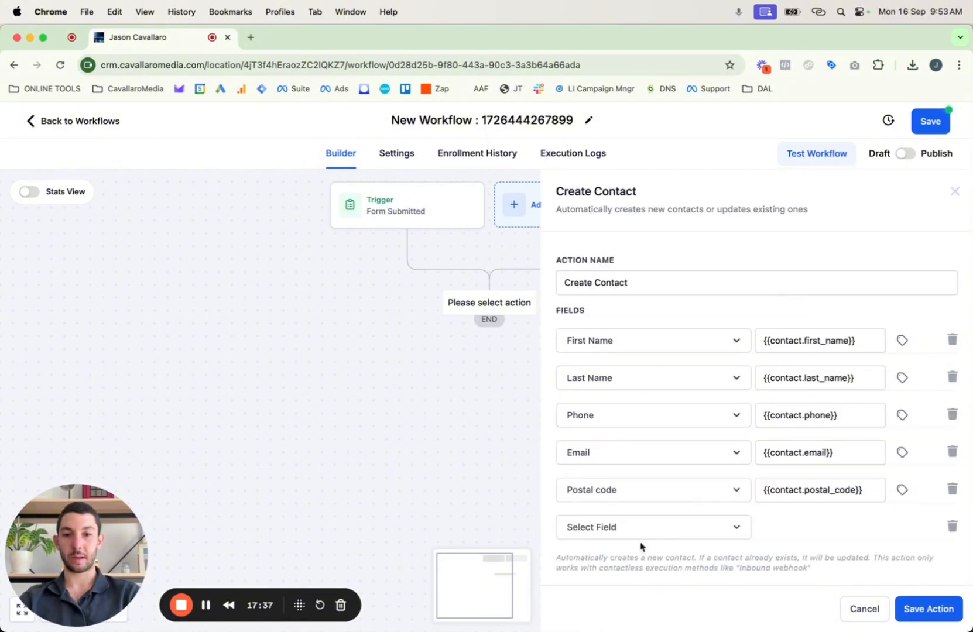
click(686, 528)
scroll(659, 543, down, 3)
scroll(657, 544, down, 5)
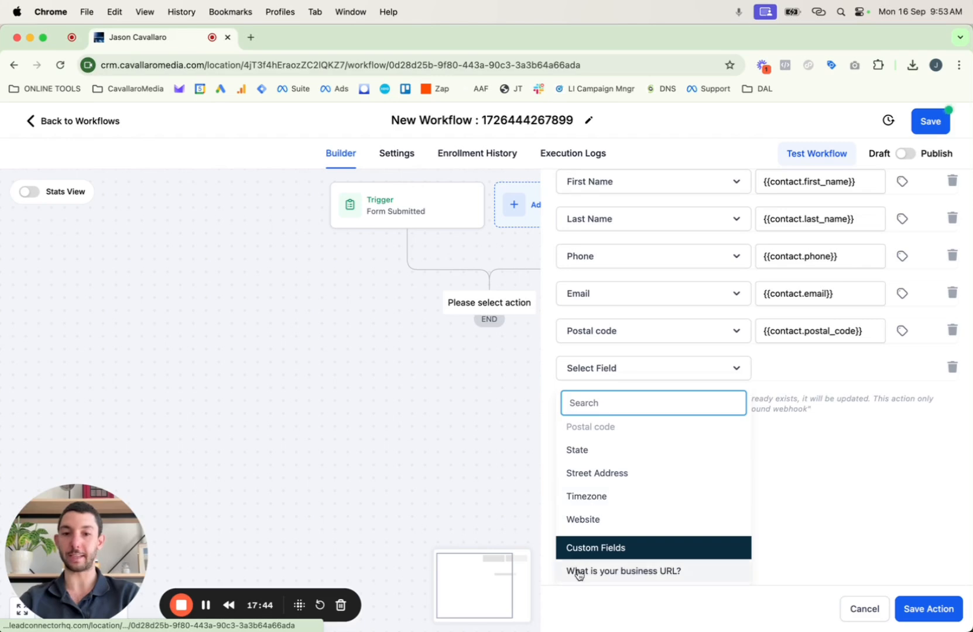
click(615, 573)
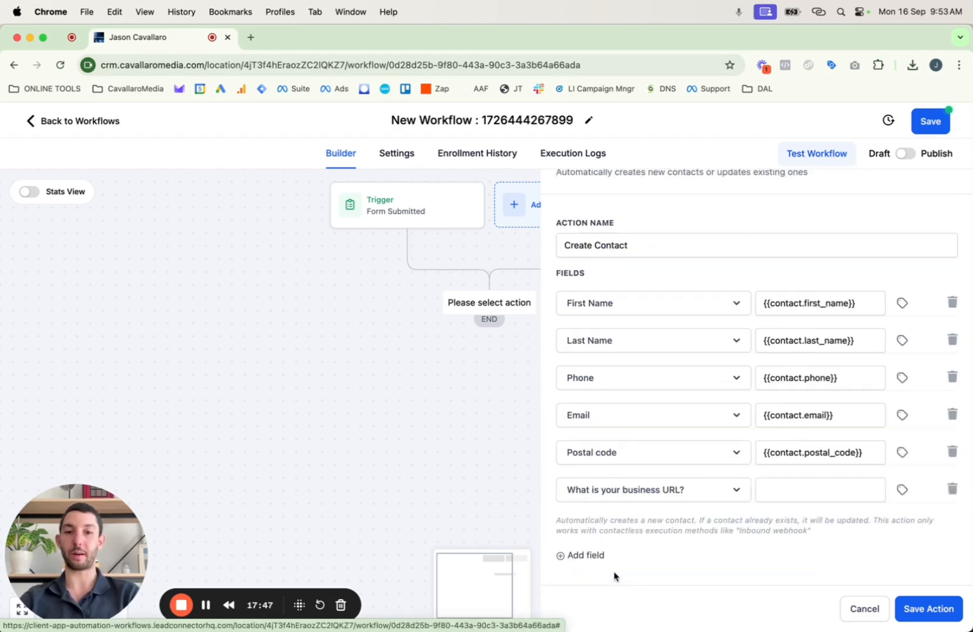
click(901, 490)
click(874, 452)
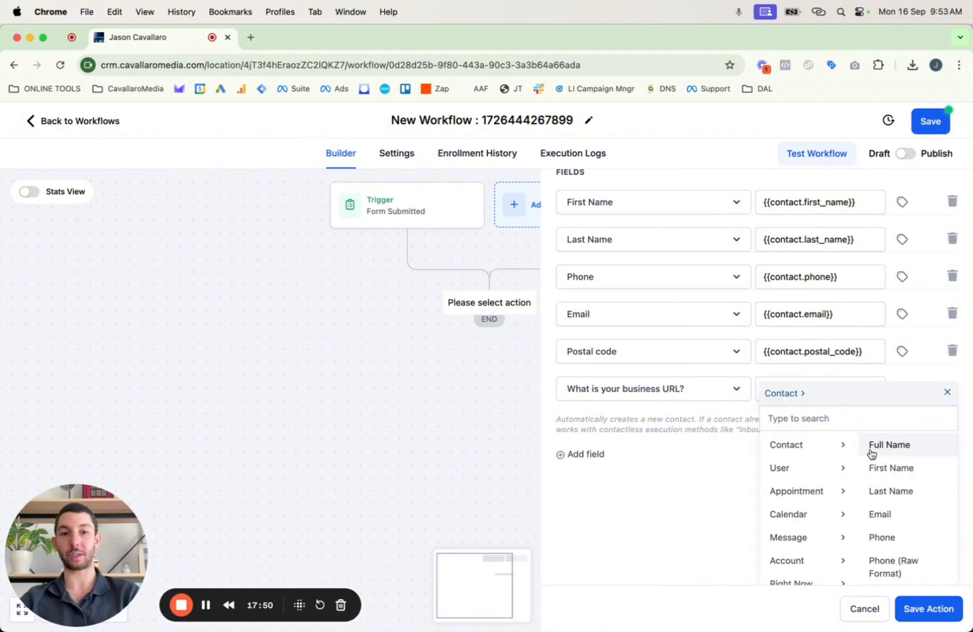
scroll(878, 480, down, 5)
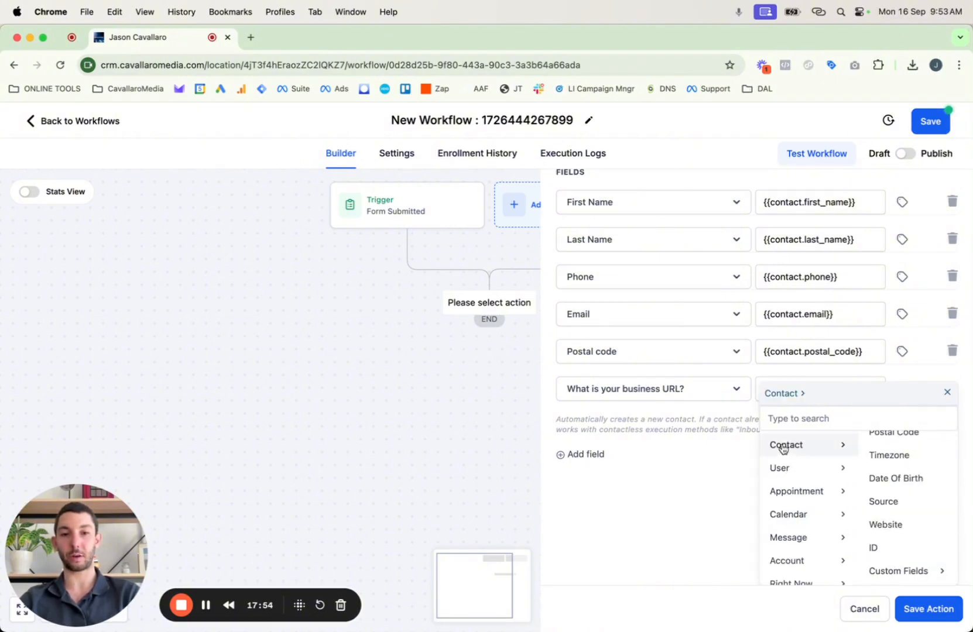
scroll(896, 503, up, 5)
scroll(905, 510, down, 5)
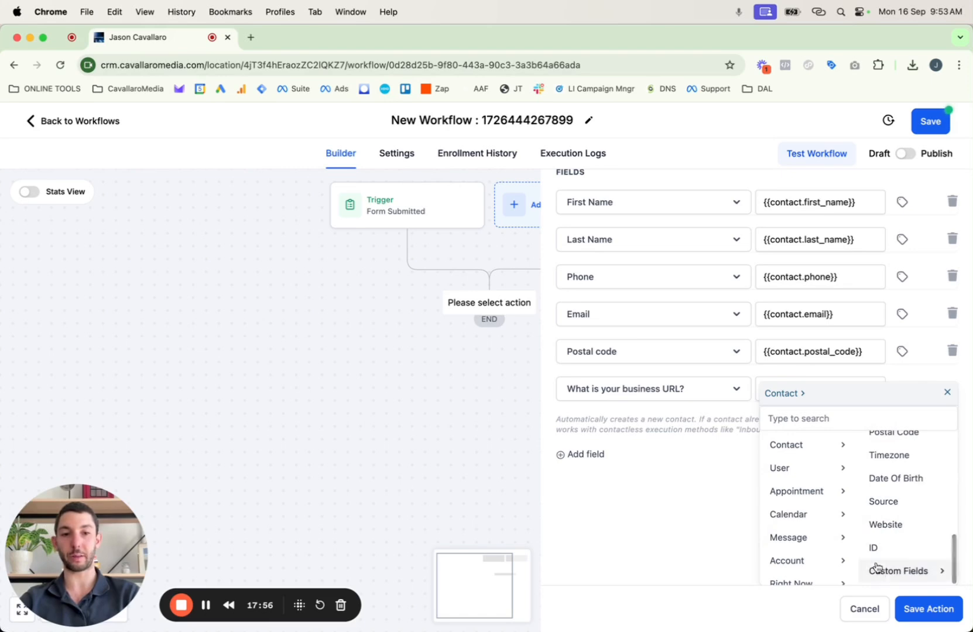
click(904, 572)
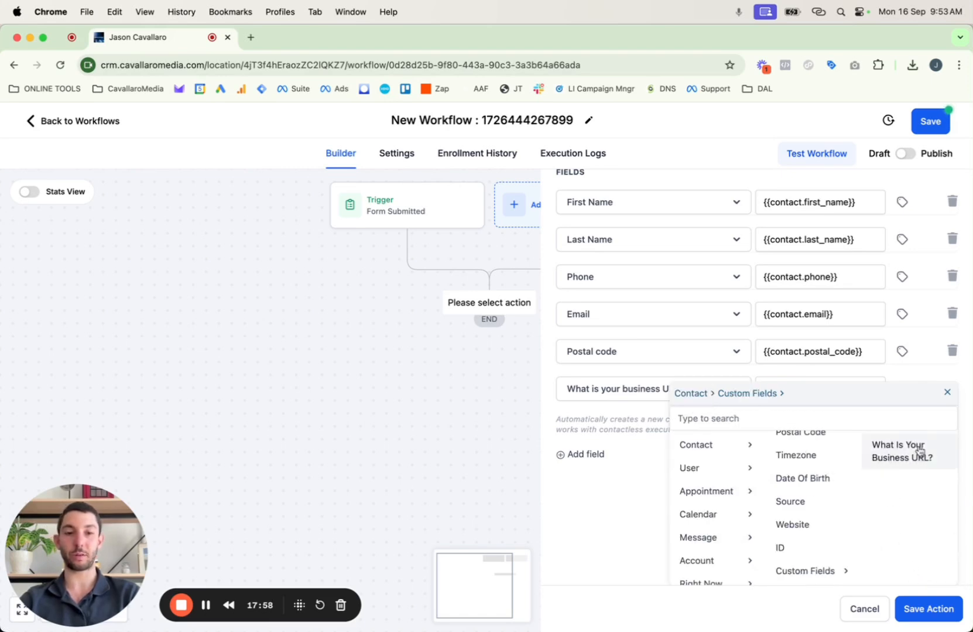
click(892, 453)
click(925, 607)
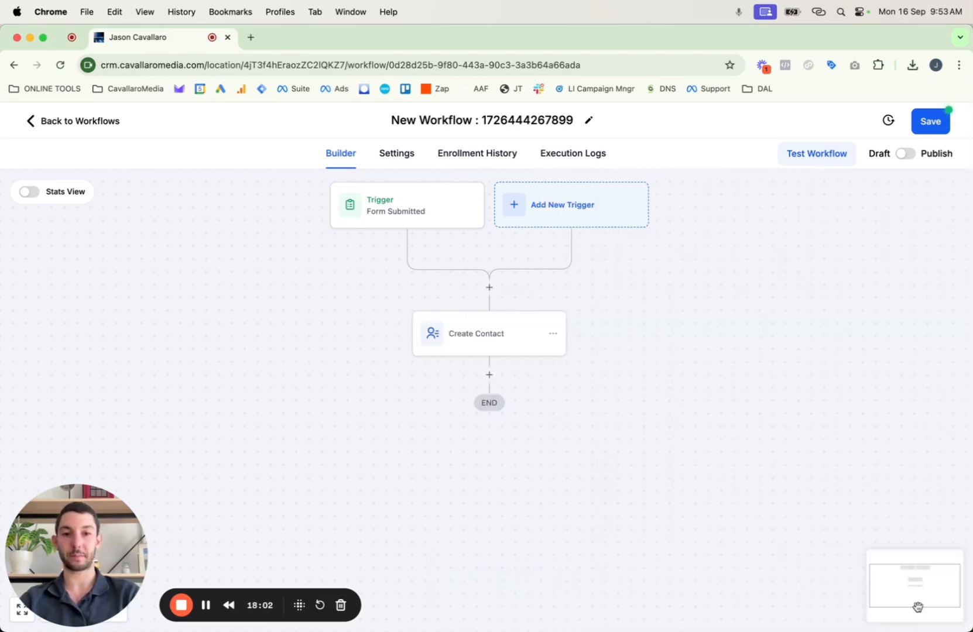
click(489, 375)
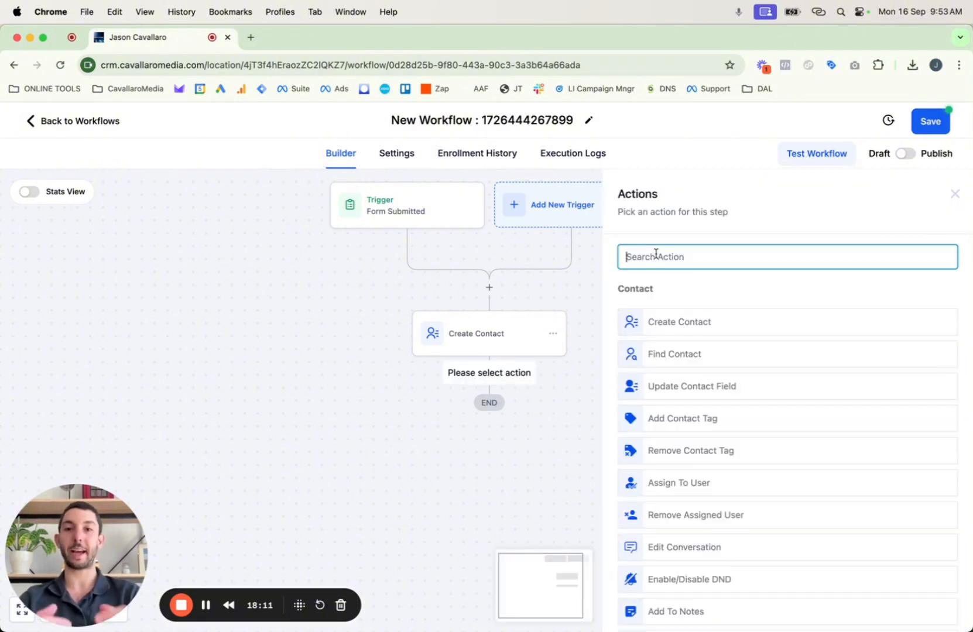
text(inter)
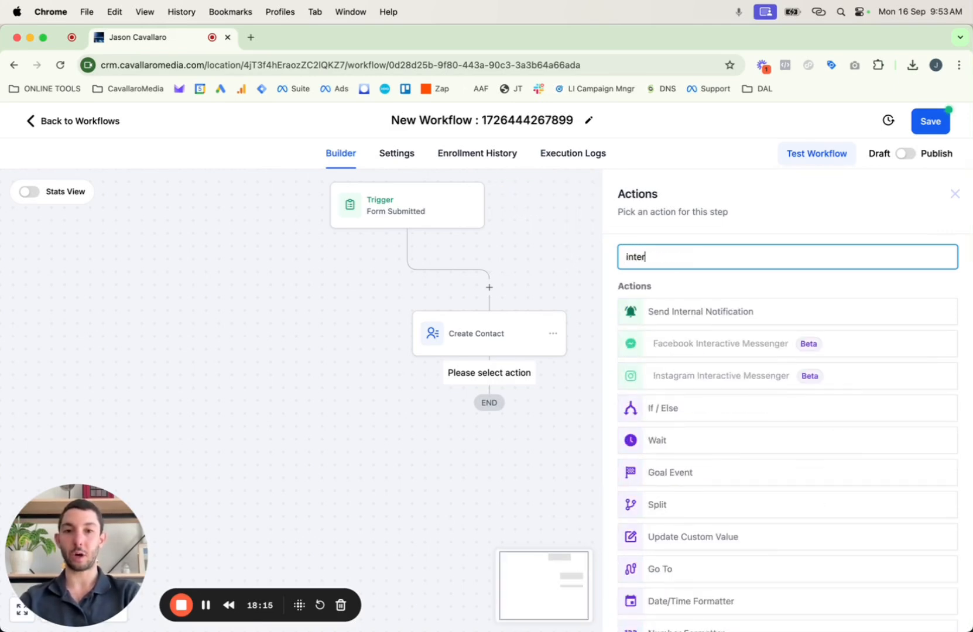
double_click(640, 259)
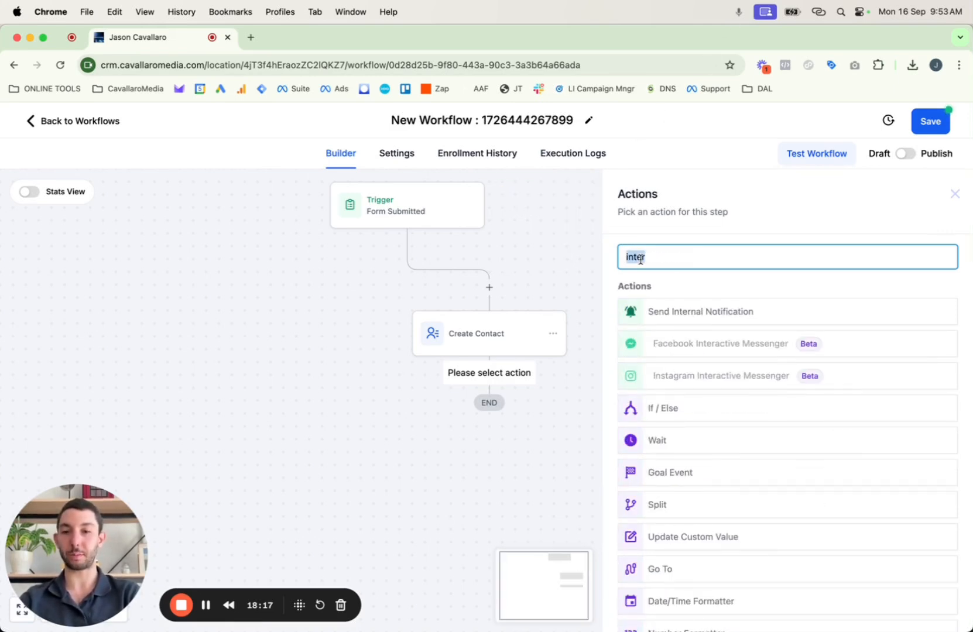
text(create)
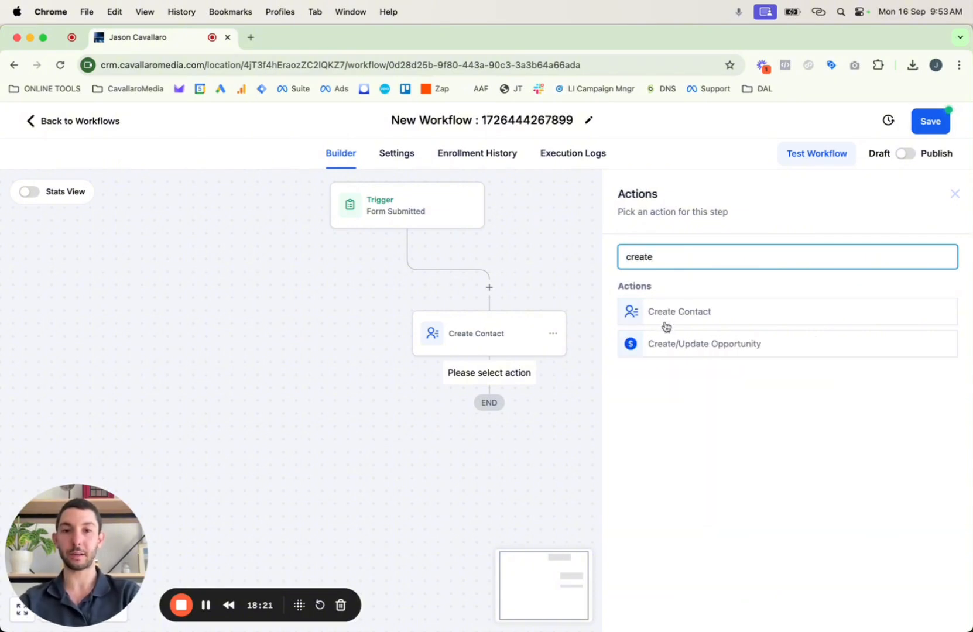
click(721, 351)
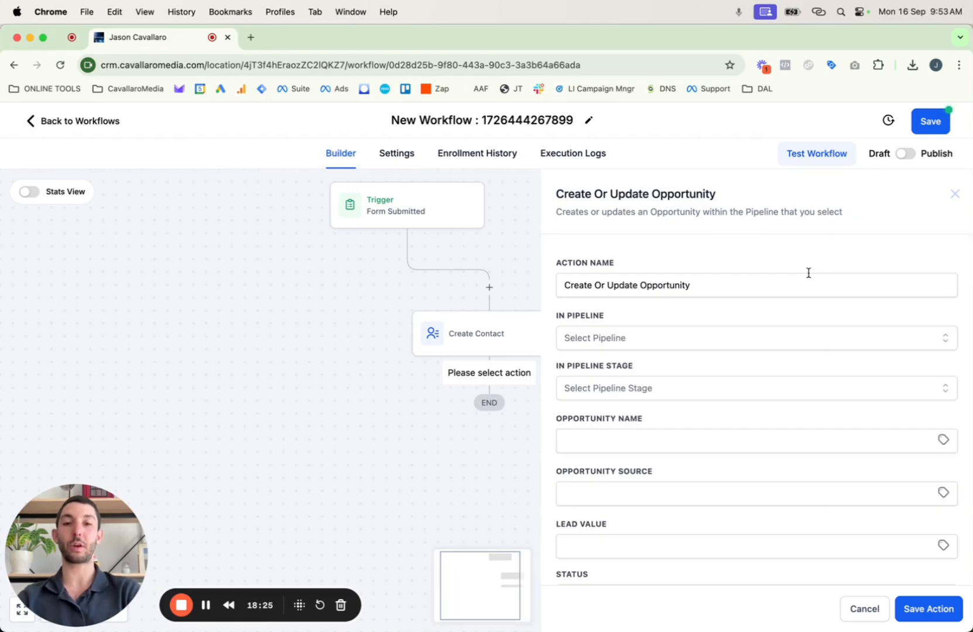
click(738, 344)
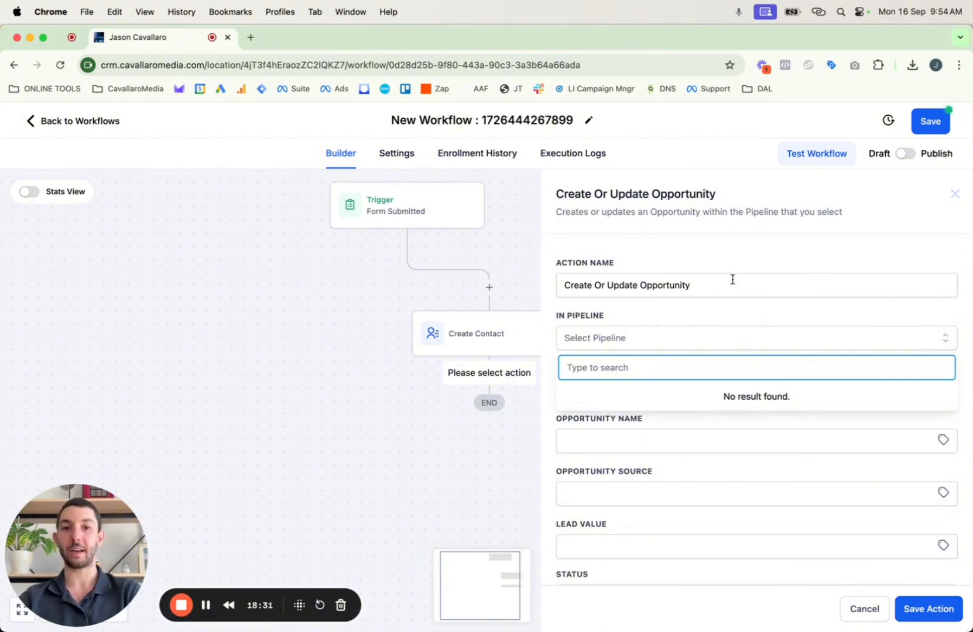
click(660, 256)
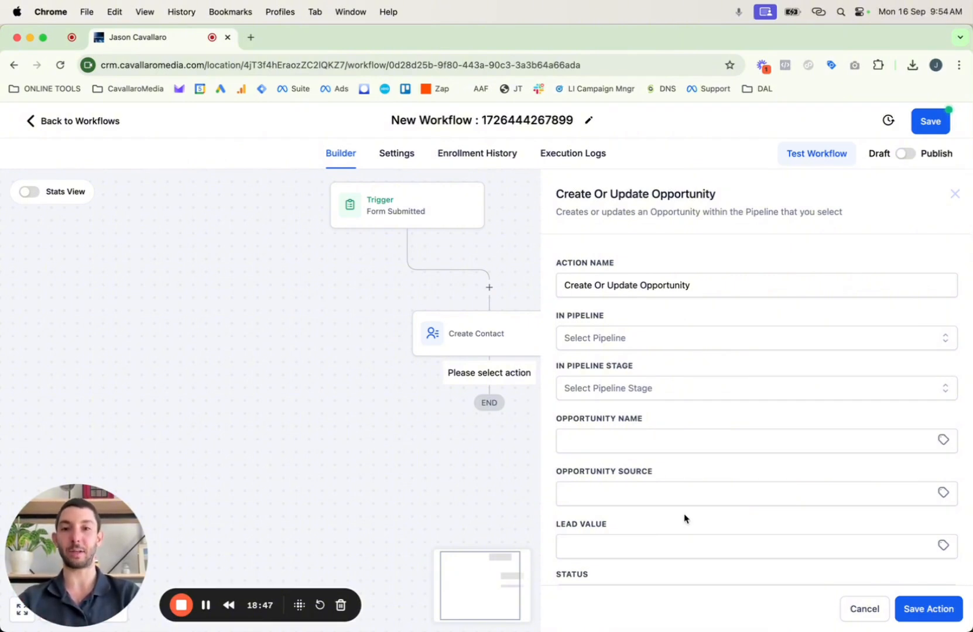
click(848, 614)
Search the actions for "Interna" and add a Send Internal Notification action after Create Contact.
click(483, 374)
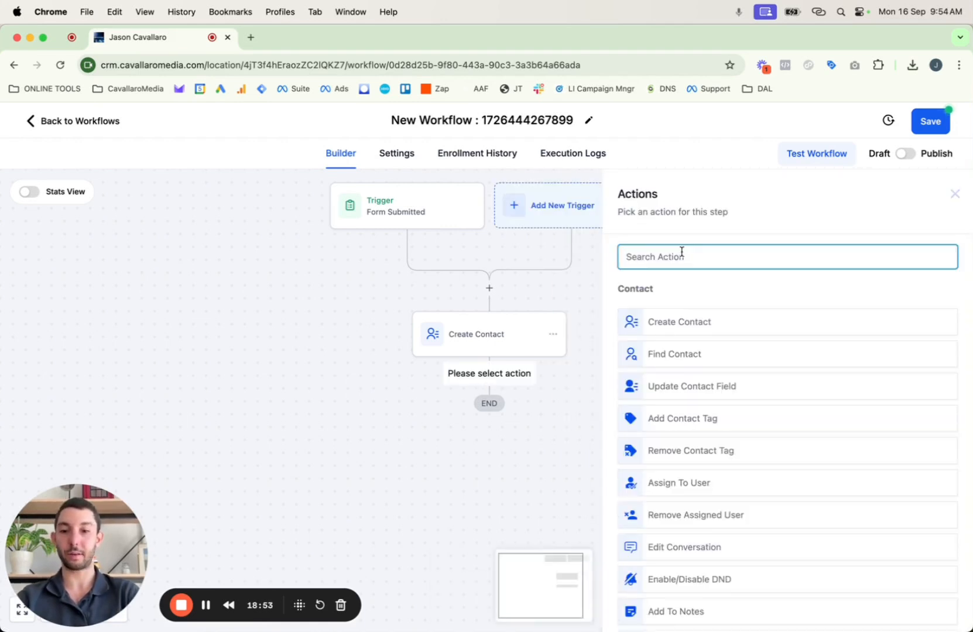
text(Interna)
click(696, 316)
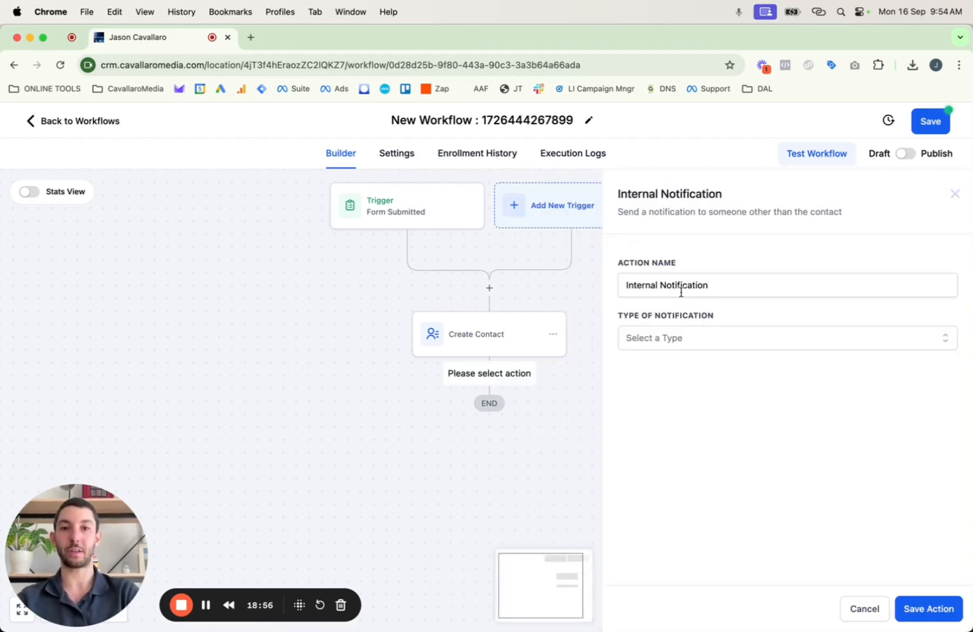
Set the notification type to Email and fill in the sender's From Name and From Email with the saved entries.
click(661, 342)
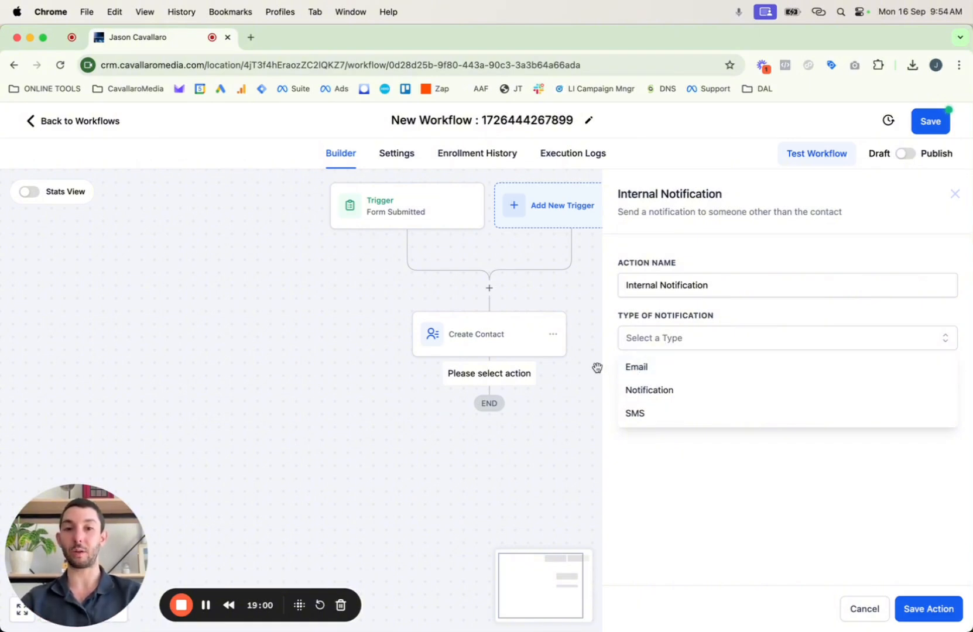
click(630, 367)
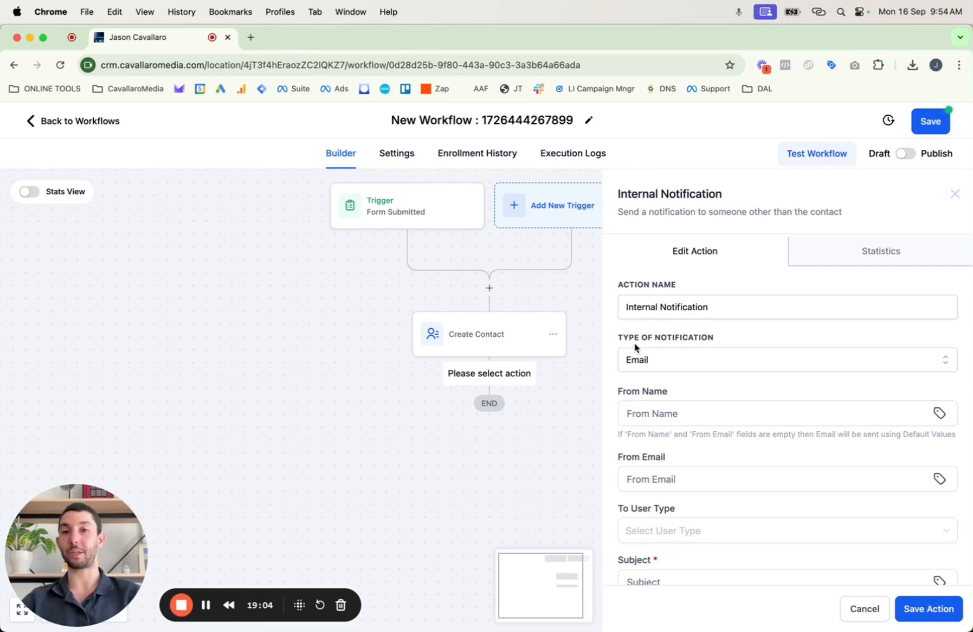
click(666, 417)
click(695, 446)
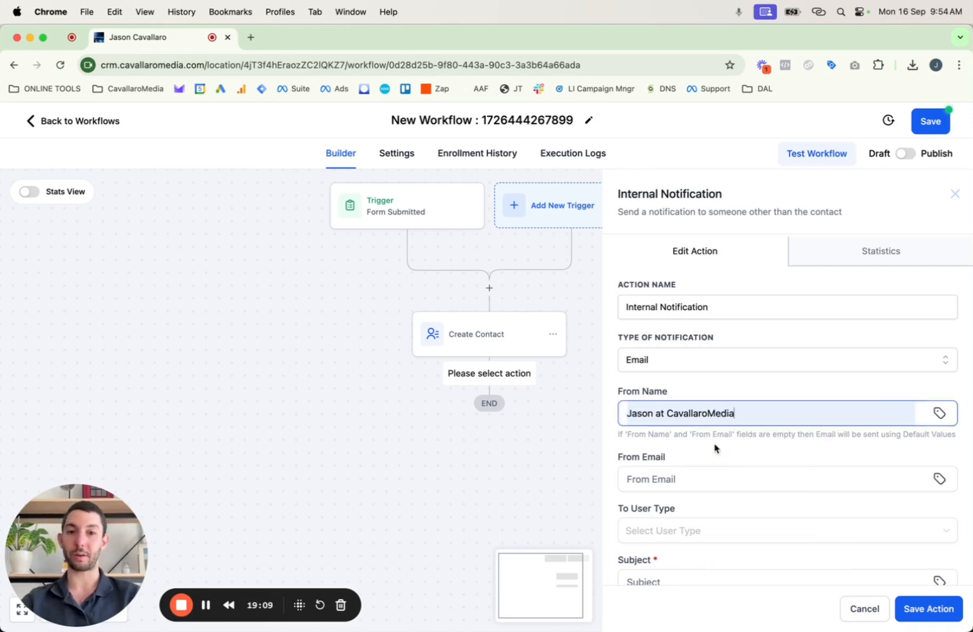
scroll(673, 468, down, 3)
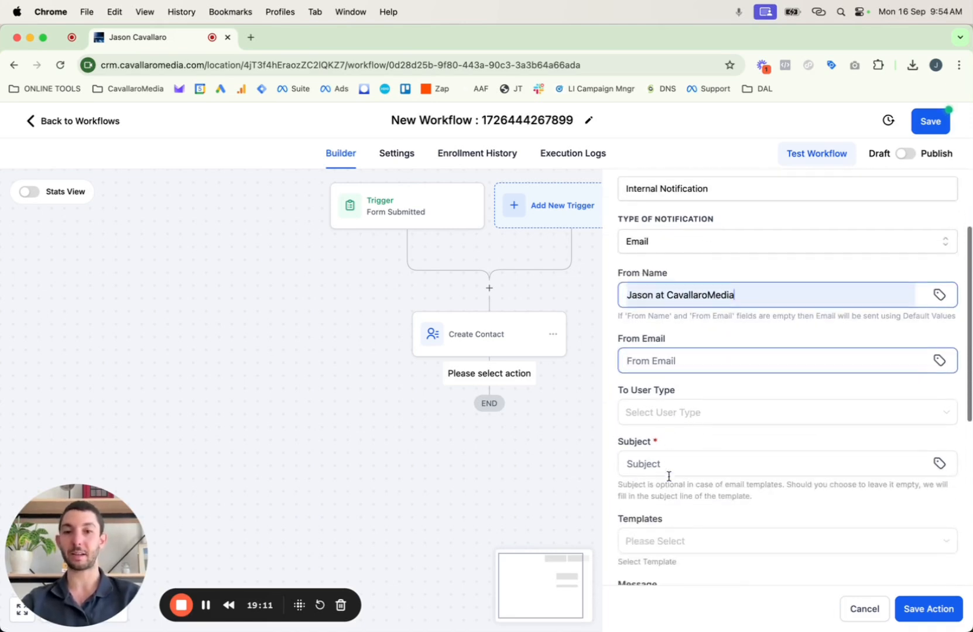
click(650, 358)
click(656, 389)
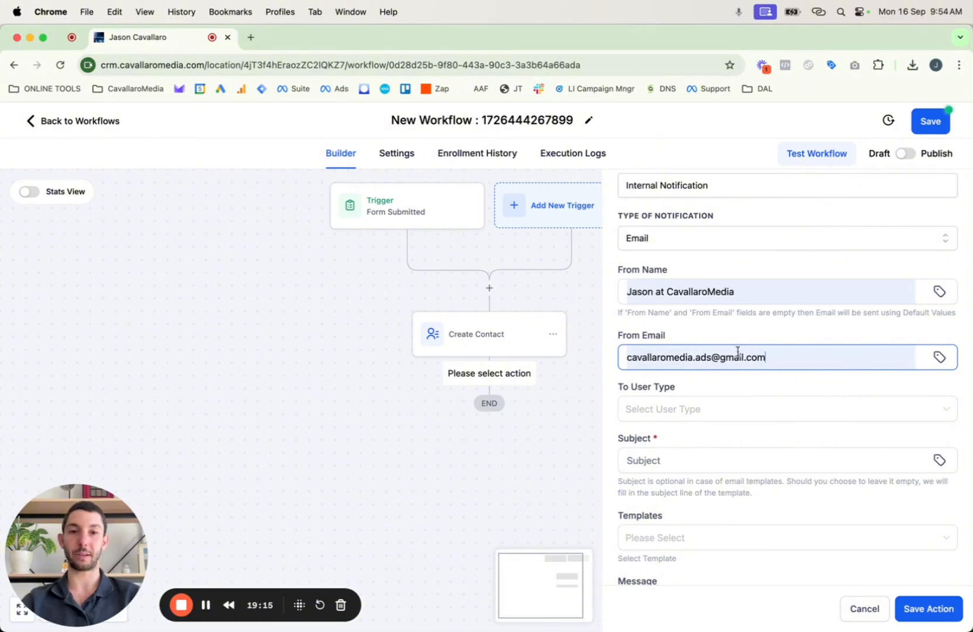
Set the notification email's subject to "We Have A New Calendar Booking!".
scroll(571, 364, down, 1)
scroll(623, 448, down, 3)
click(641, 321)
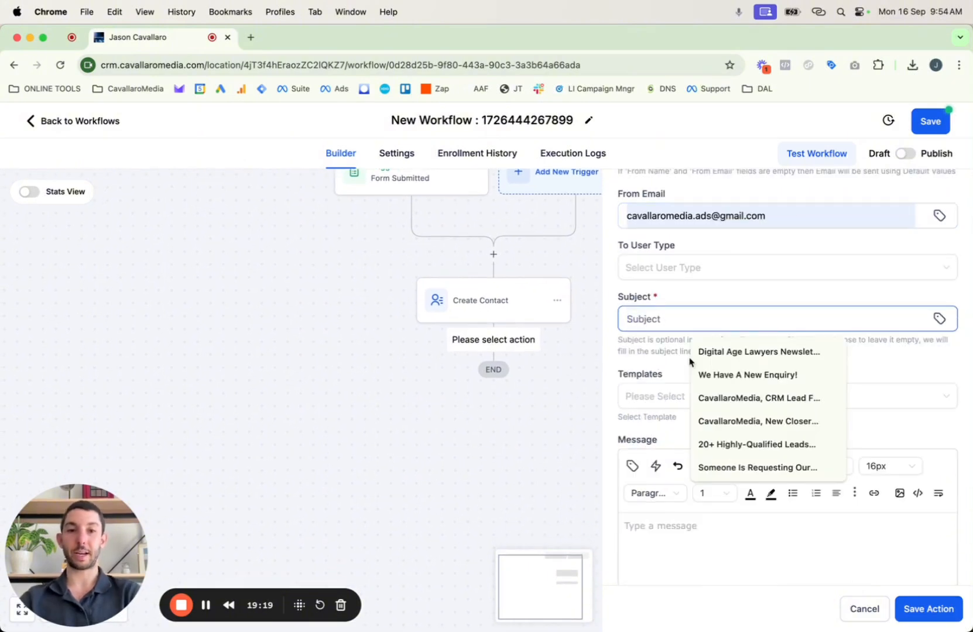
click(713, 374)
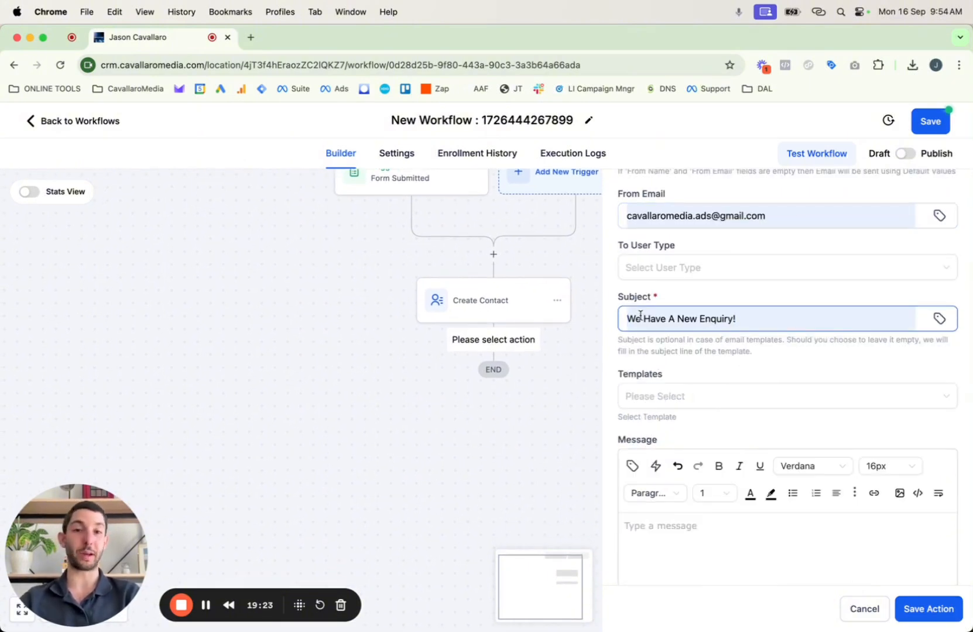
double_click(707, 319)
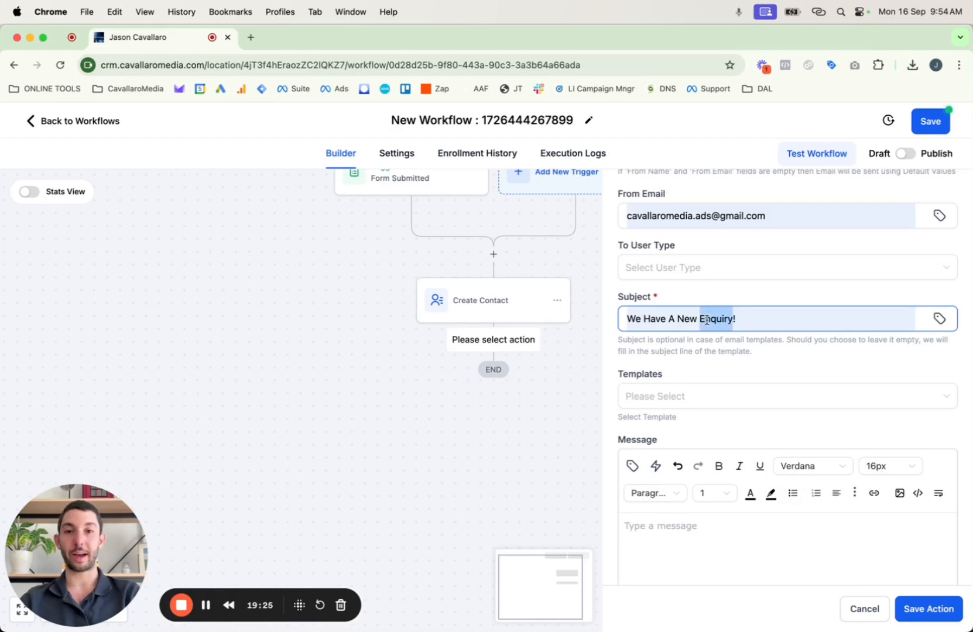
text(Fb)
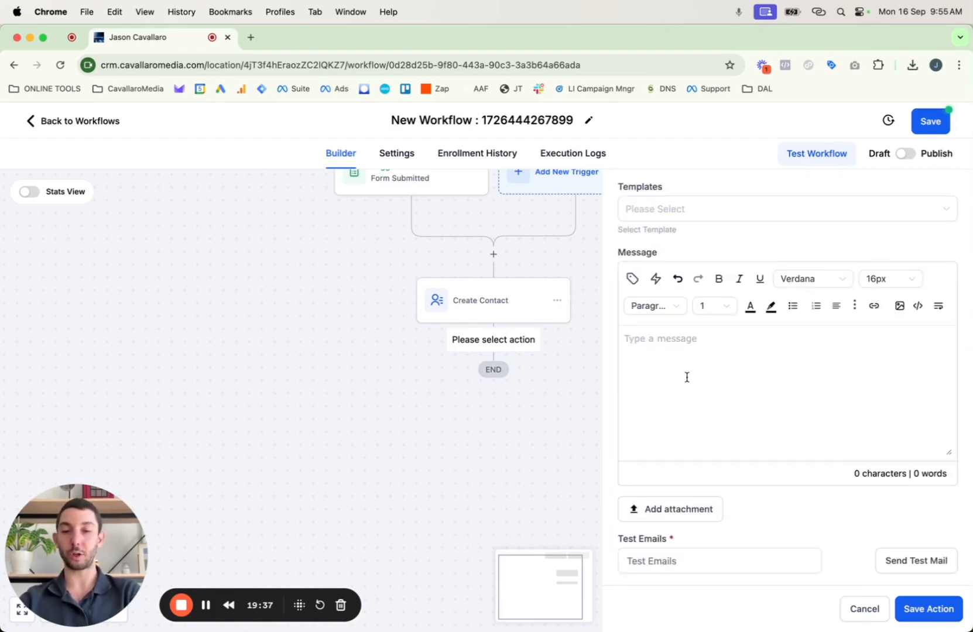
Write the message labels "Name:", "Phone:", "Email:", "Postcode:" and "Site URL:" on separate, spaced lines.
text(Name:)
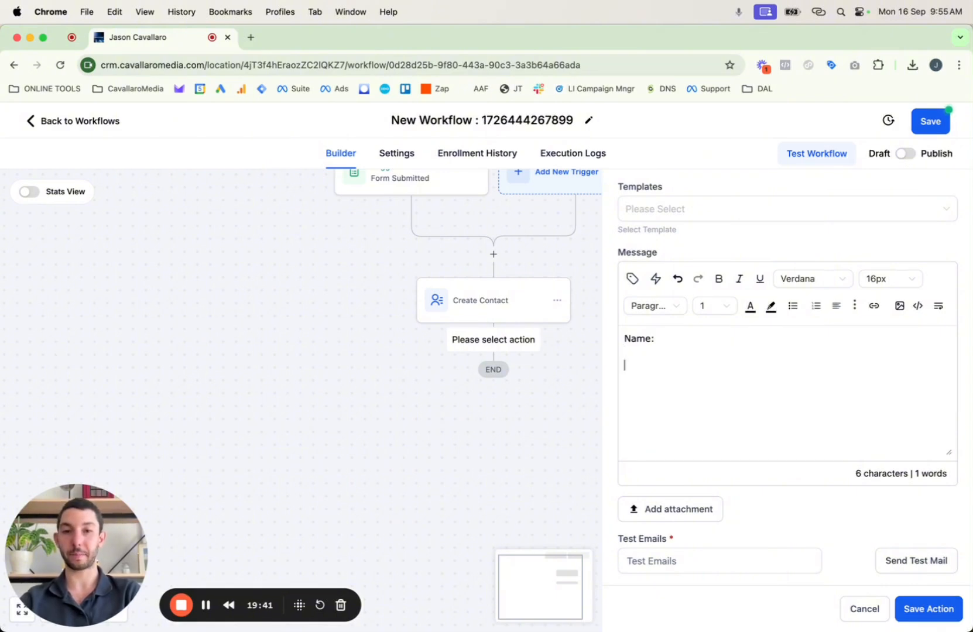
text(Phone)
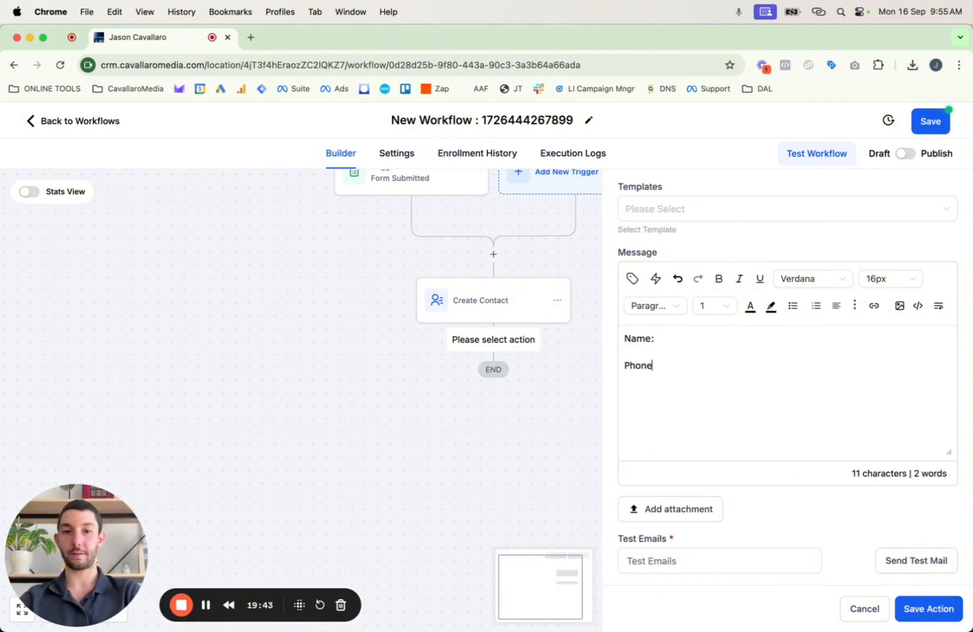
text(: Email:)
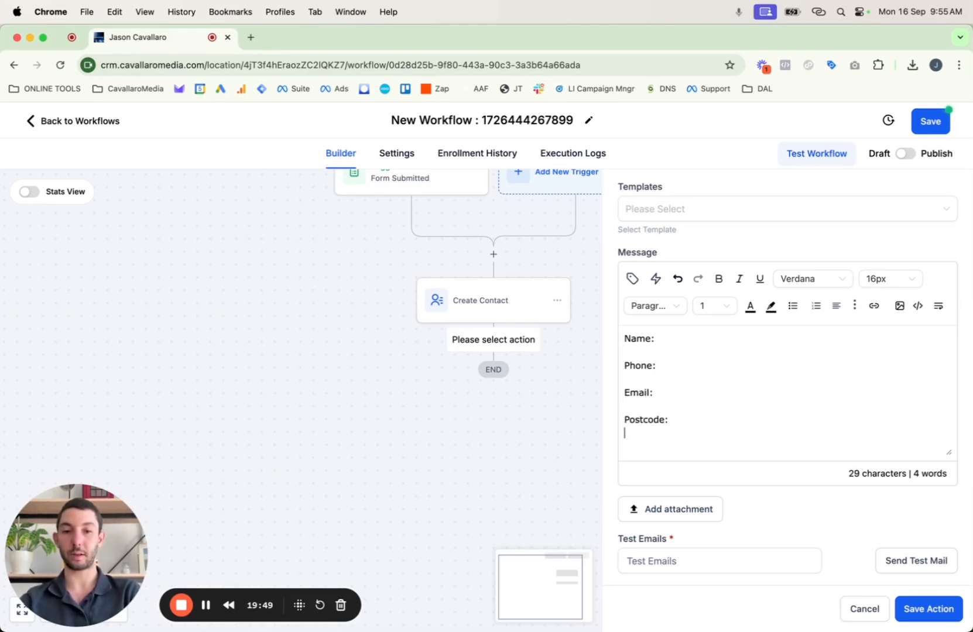
key(Return)
text(\)
key(BackSpace)
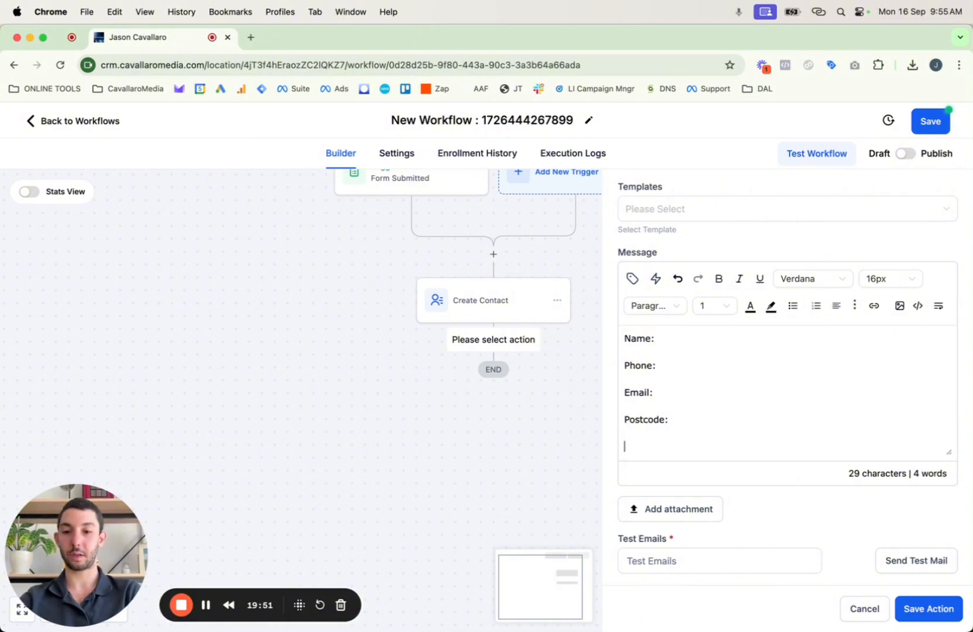
text(Site URL)
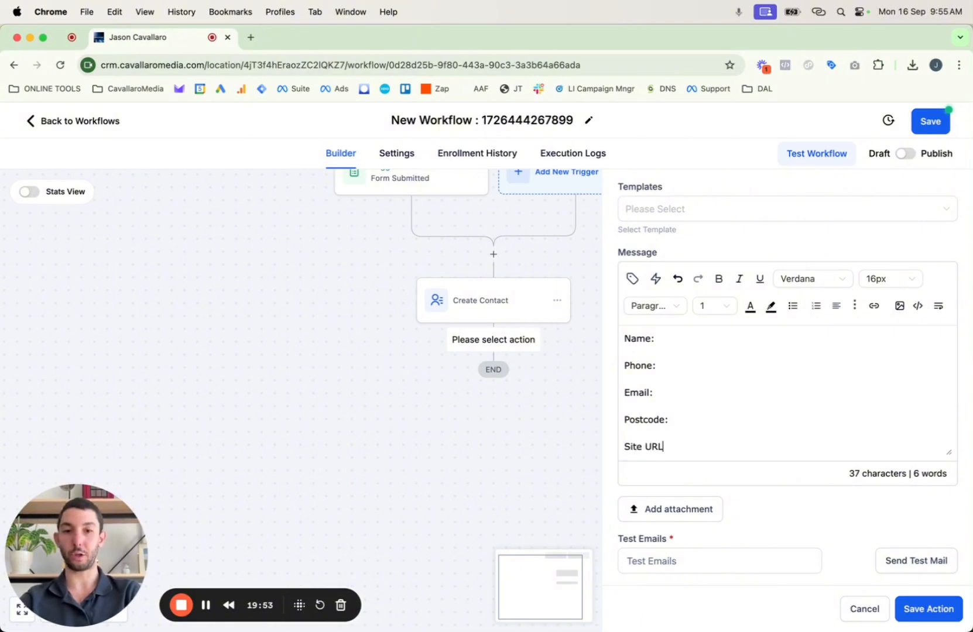
text(:)
Insert the contact values {{contact.first_name}} and {{contact.last_name}} after the Name label in the message.
click(633, 279)
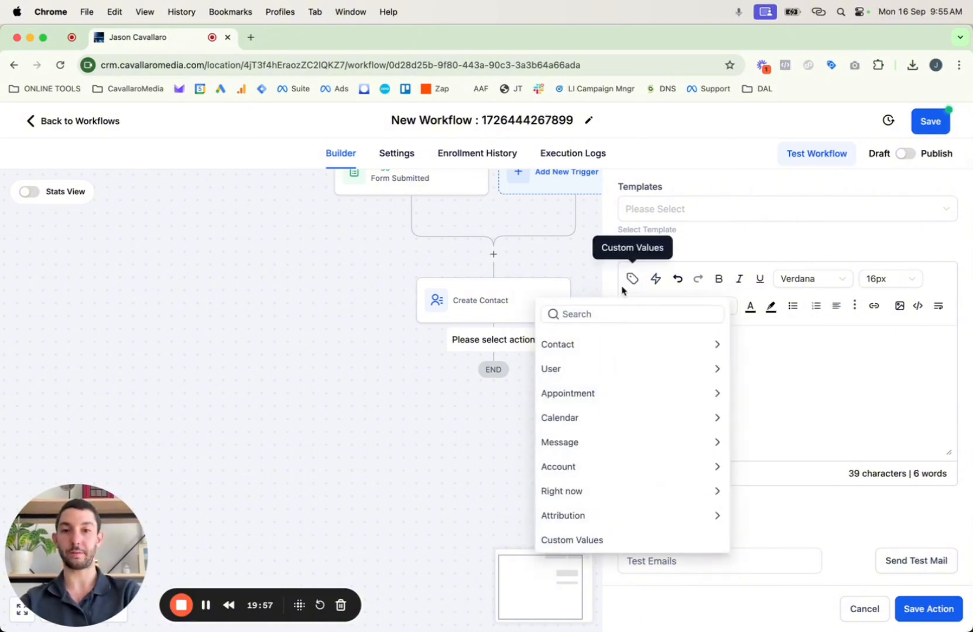
click(601, 345)
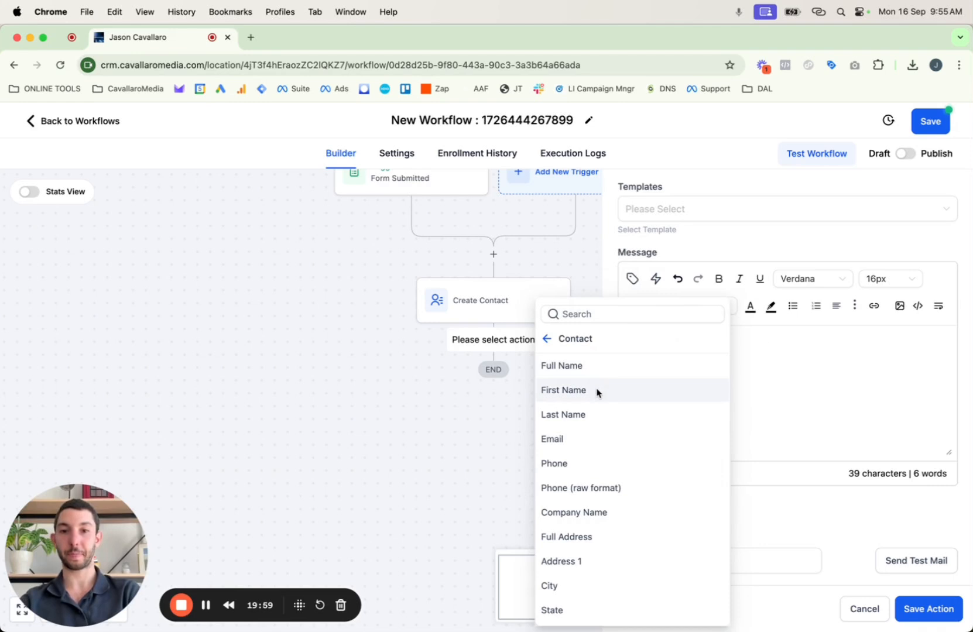
click(596, 391)
click(632, 279)
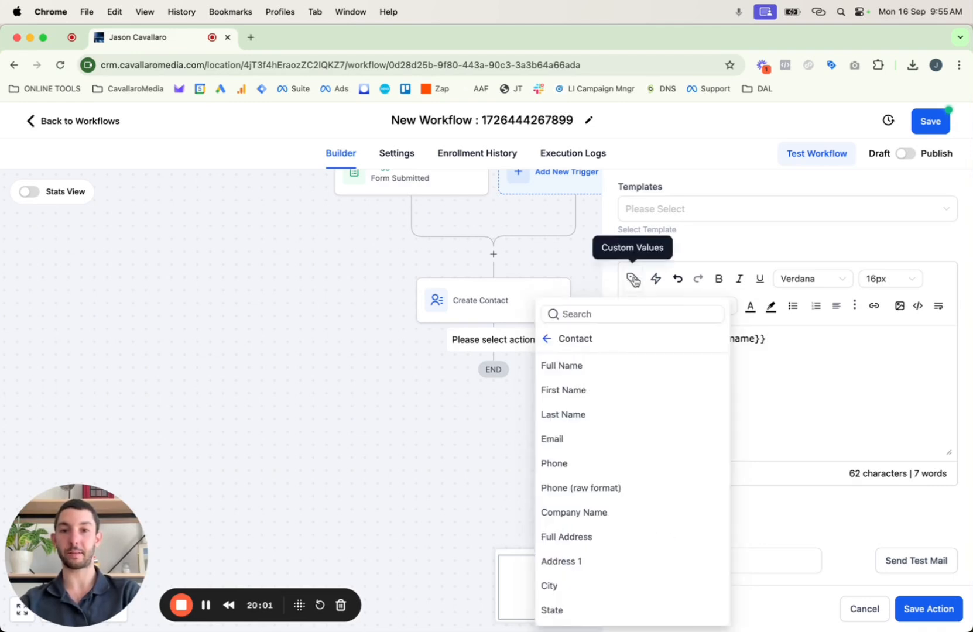
click(563, 414)
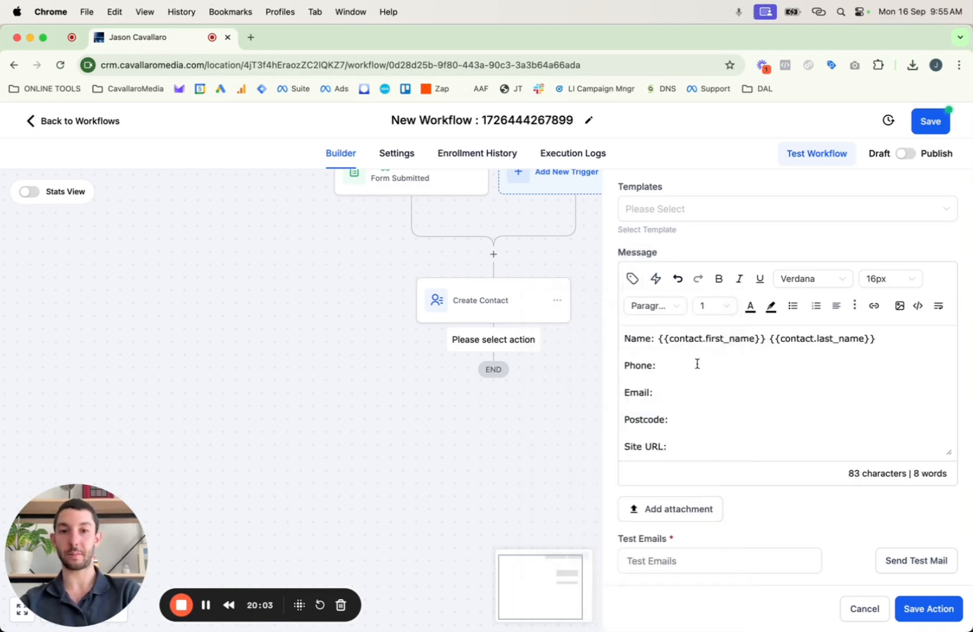
Insert {{contact.phone}} after the Phone label and {{contact.email}} after the Email label in the message.
click(631, 280)
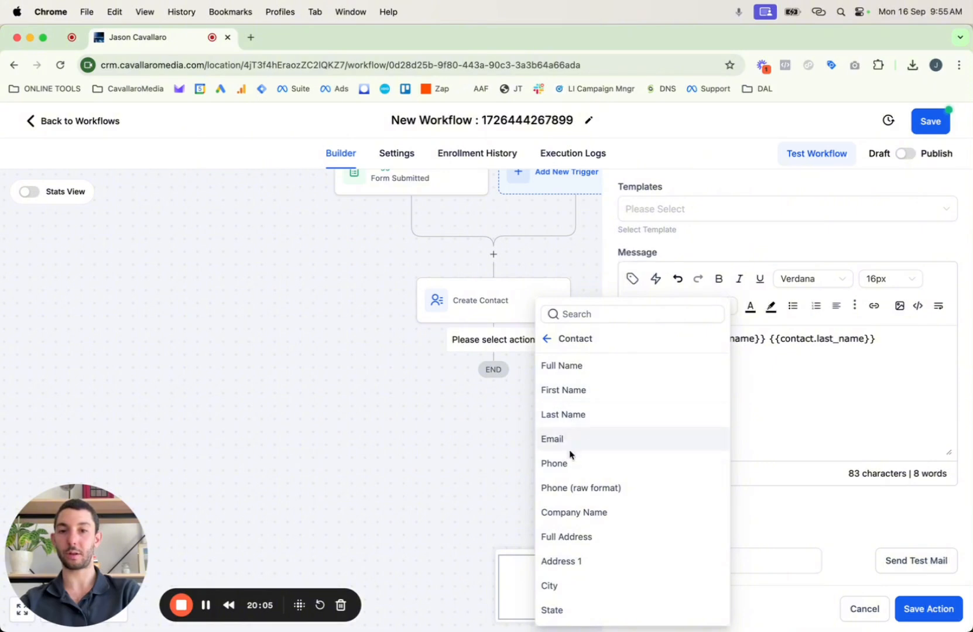
click(562, 463)
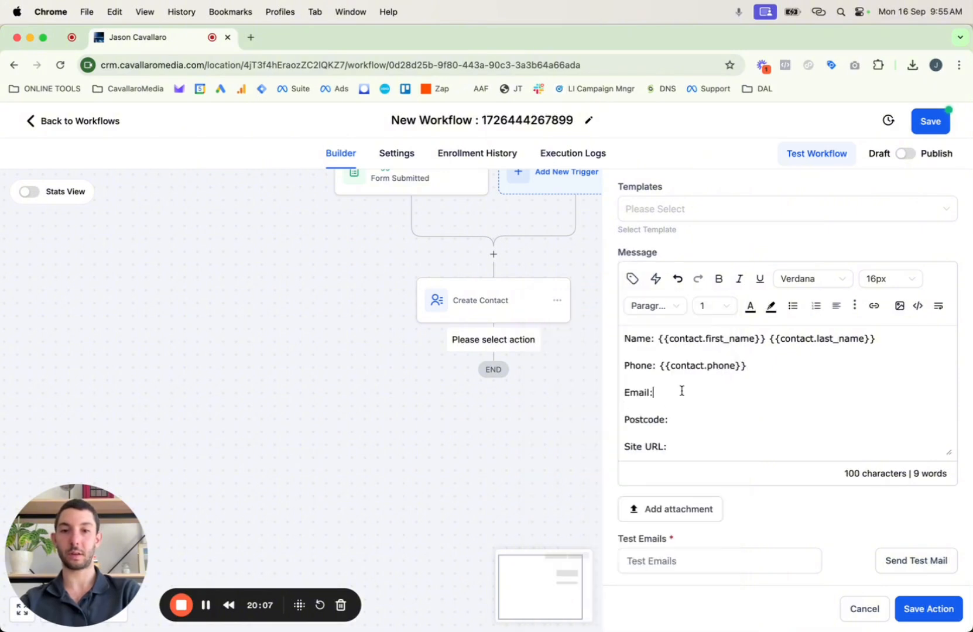
click(631, 279)
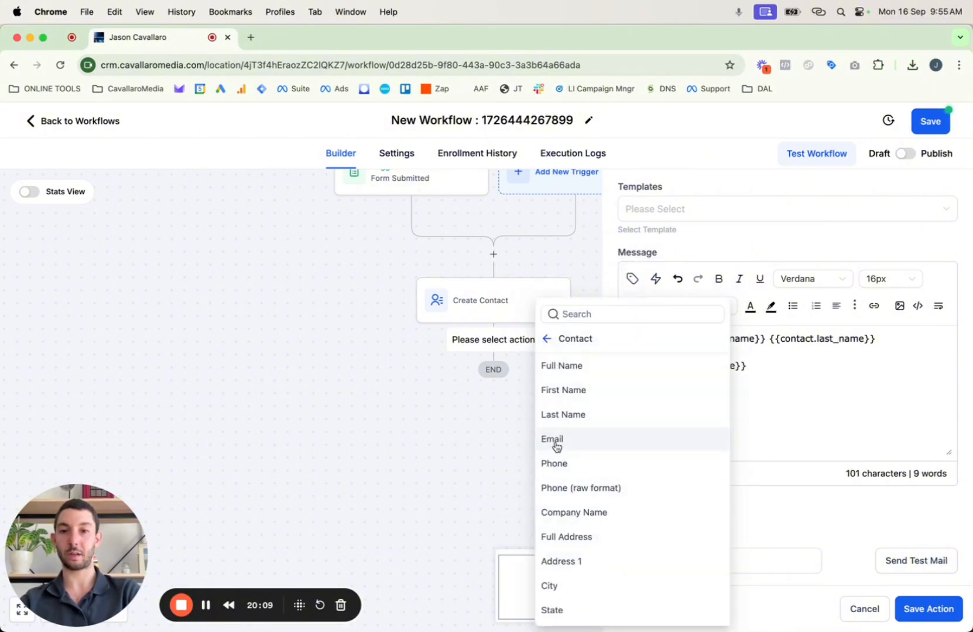
click(556, 446)
Insert {{contact.postal_code}} after the Postcode label and the custom field "What is your business URL?" after the Site URL label.
click(626, 279)
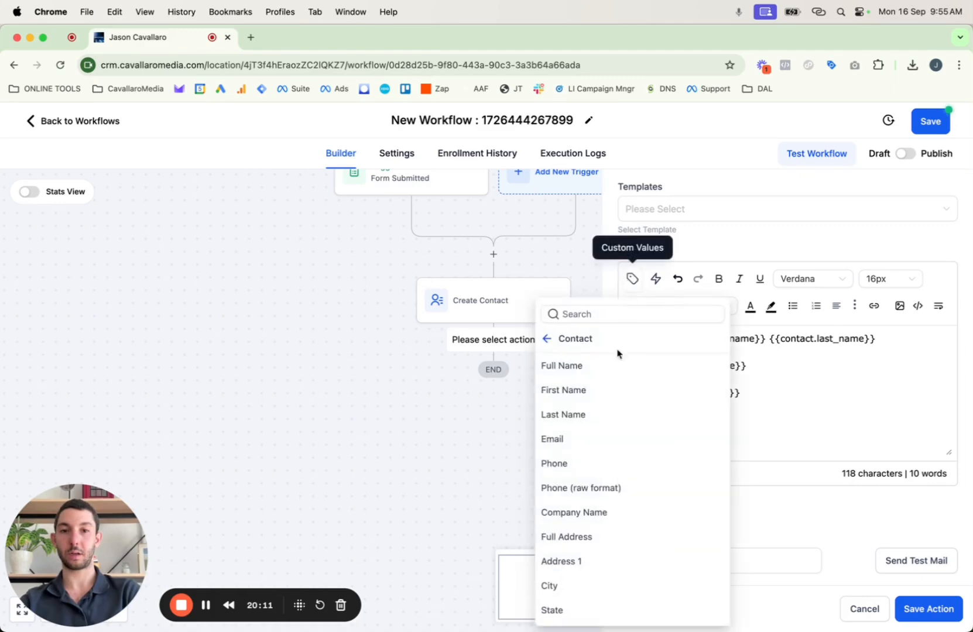
scroll(571, 512, down, 4)
click(568, 547)
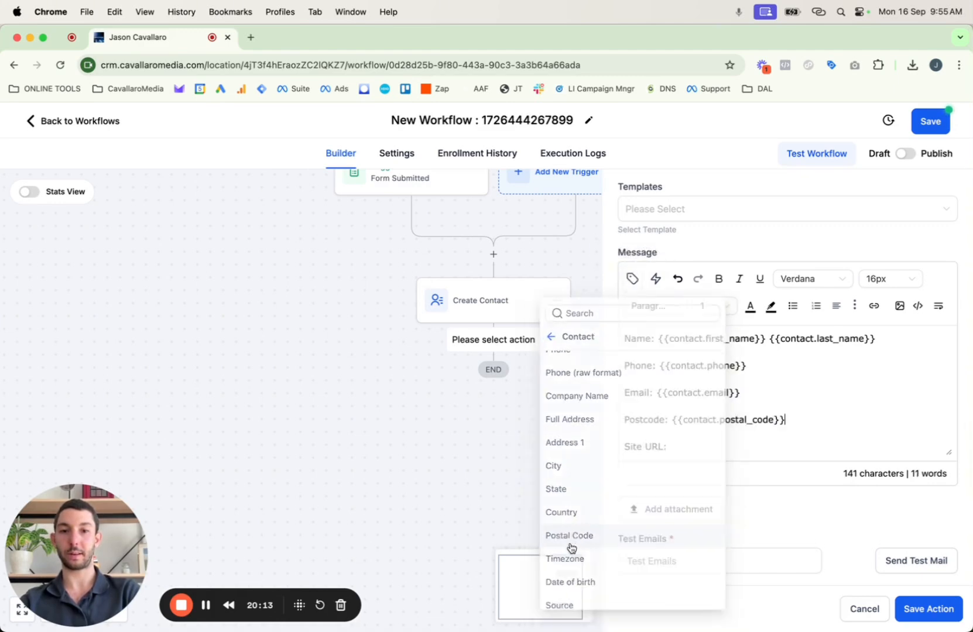
click(632, 280)
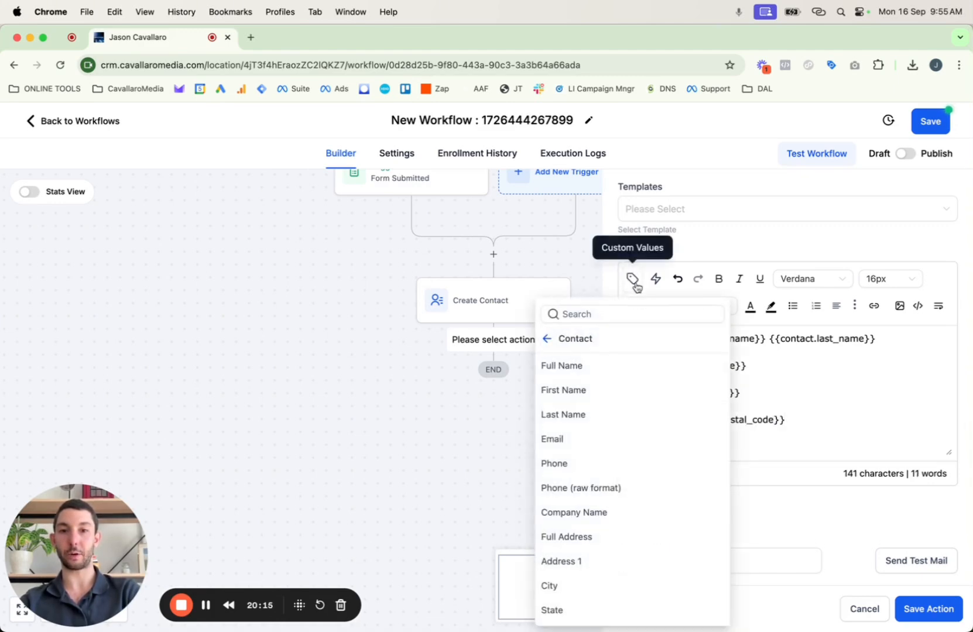
scroll(603, 490, down, 5)
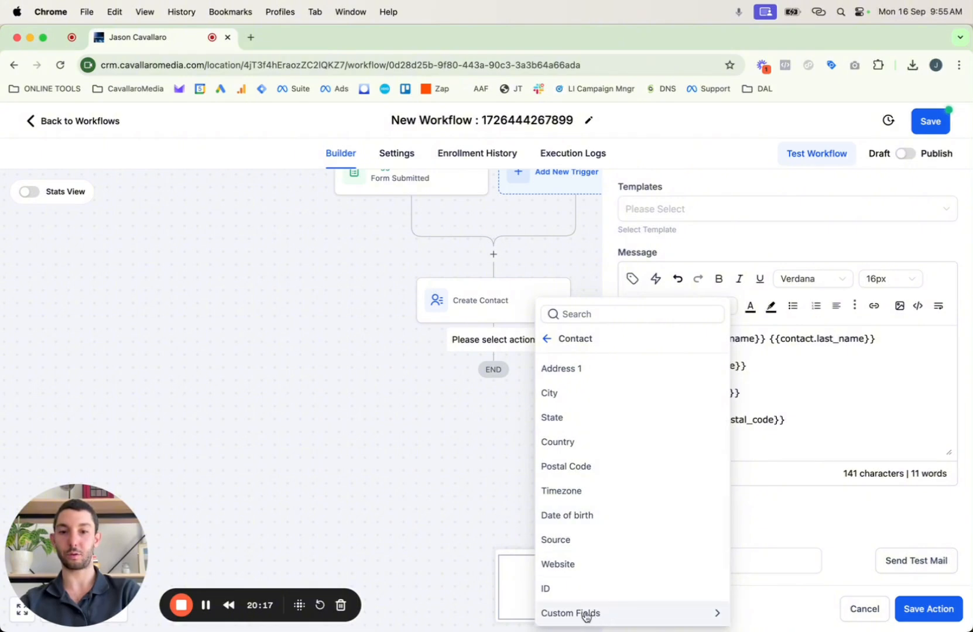
click(584, 614)
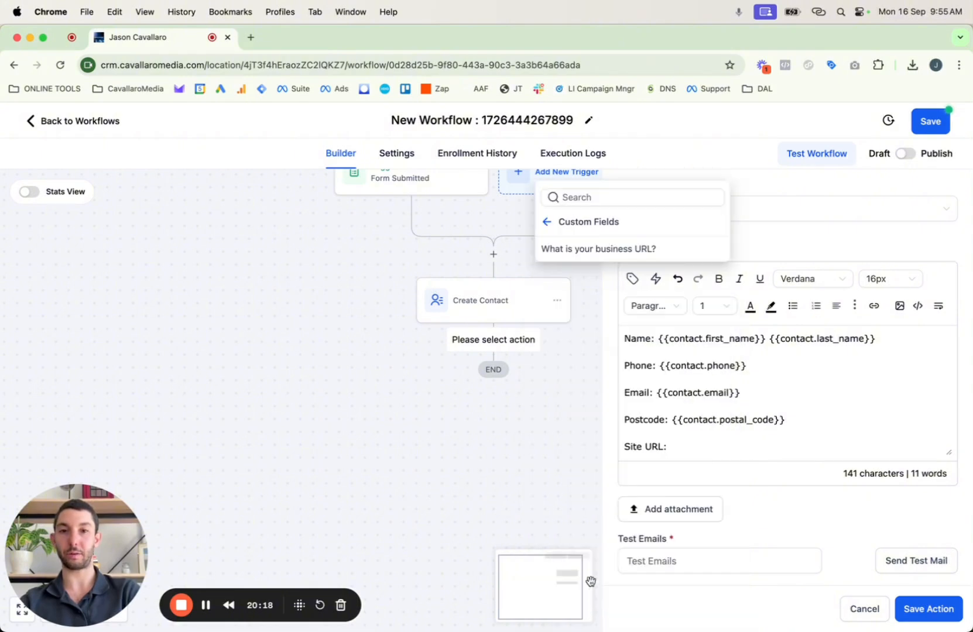
click(562, 250)
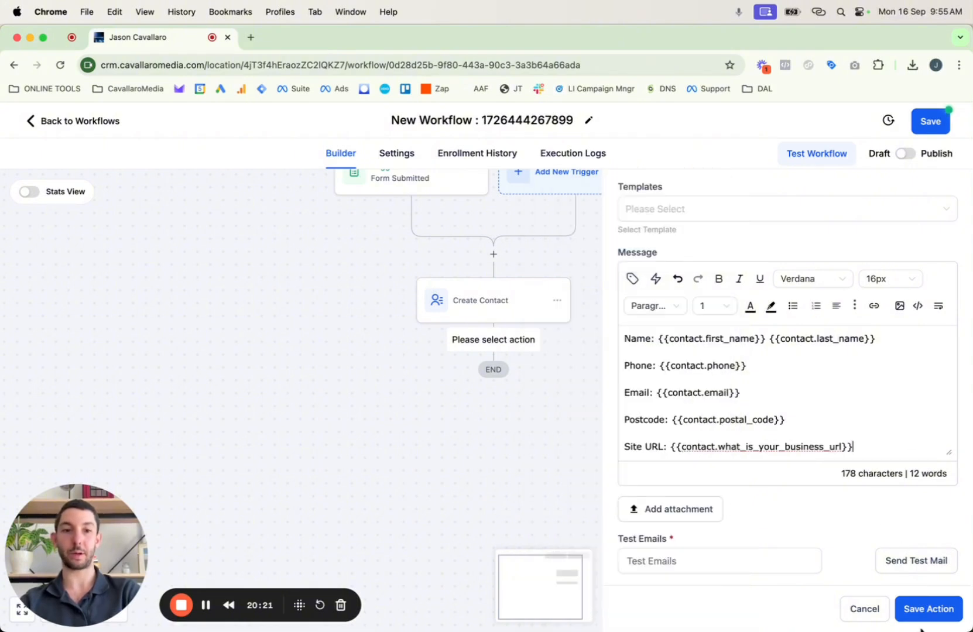
Review the notification's subject and message, set the recipient user type to All Users, and save the Internal Notification action.
scroll(793, 468, up, 10)
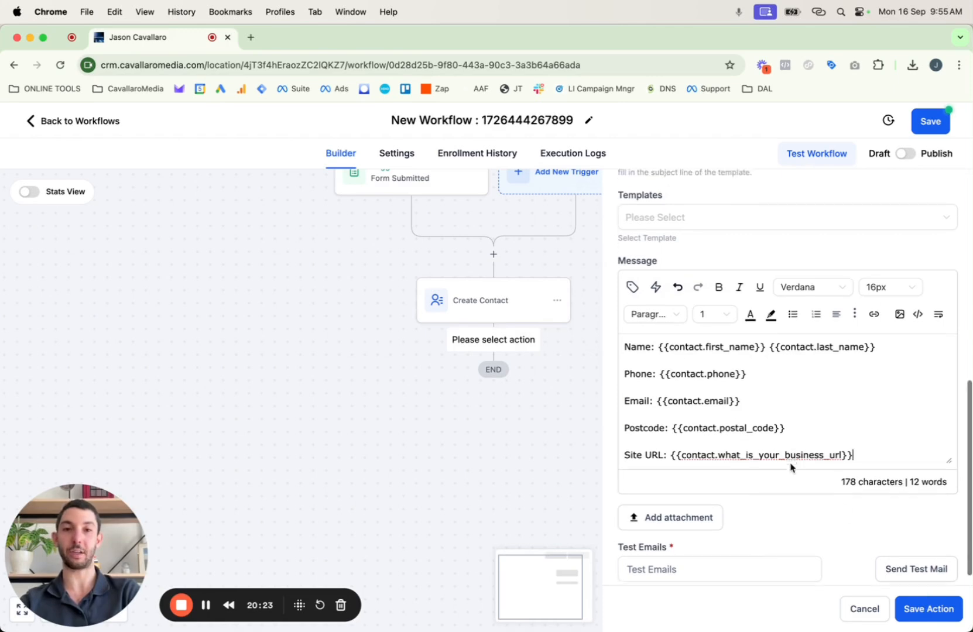
scroll(416, 324, up, 1)
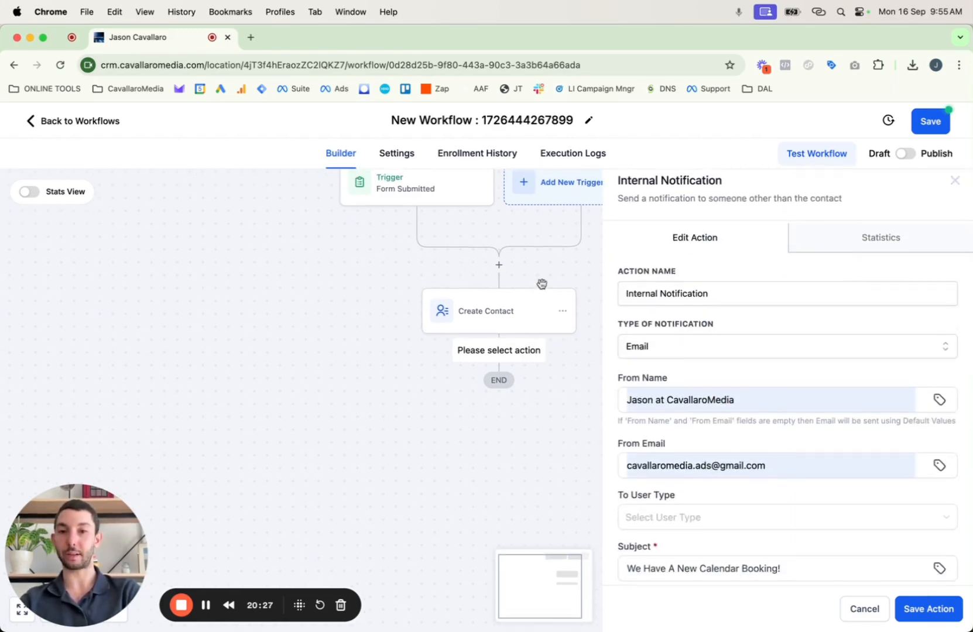
scroll(660, 432, down, 3)
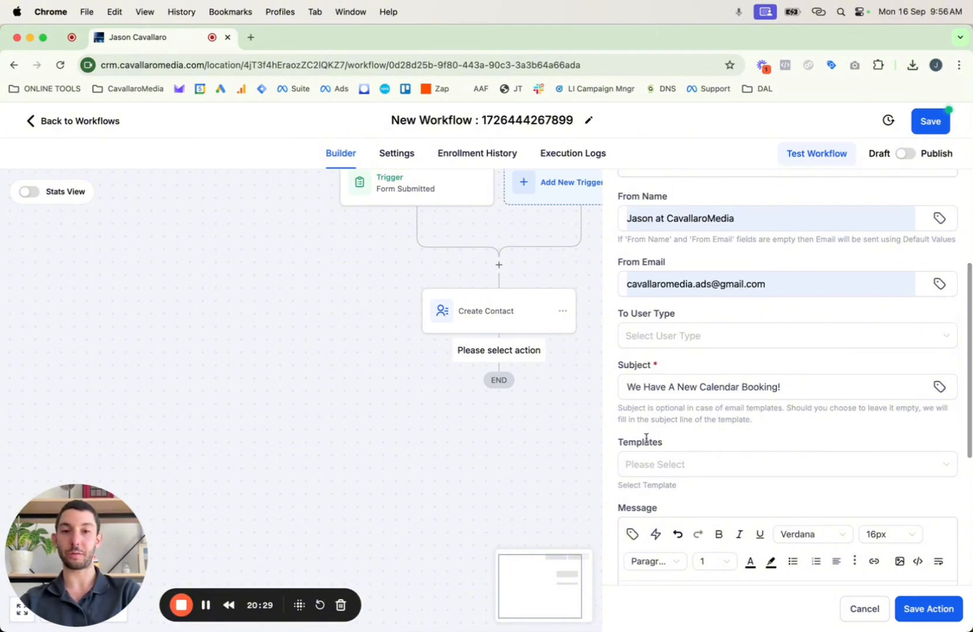
scroll(645, 440, down, 3)
scroll(640, 382, up, 1)
click(625, 242)
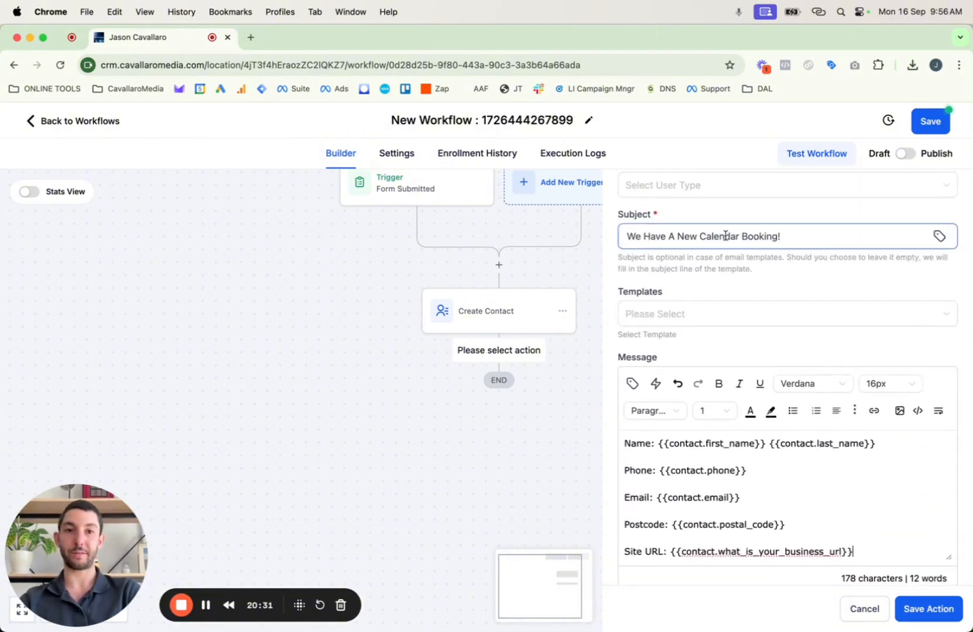
scroll(621, 347, down, 2)
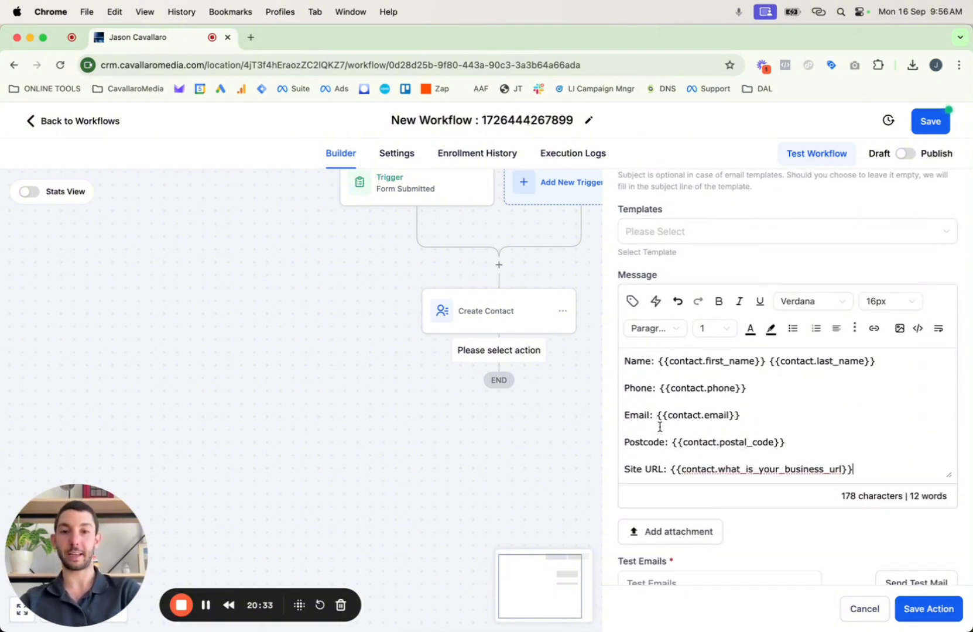
click(906, 612)
click(662, 360)
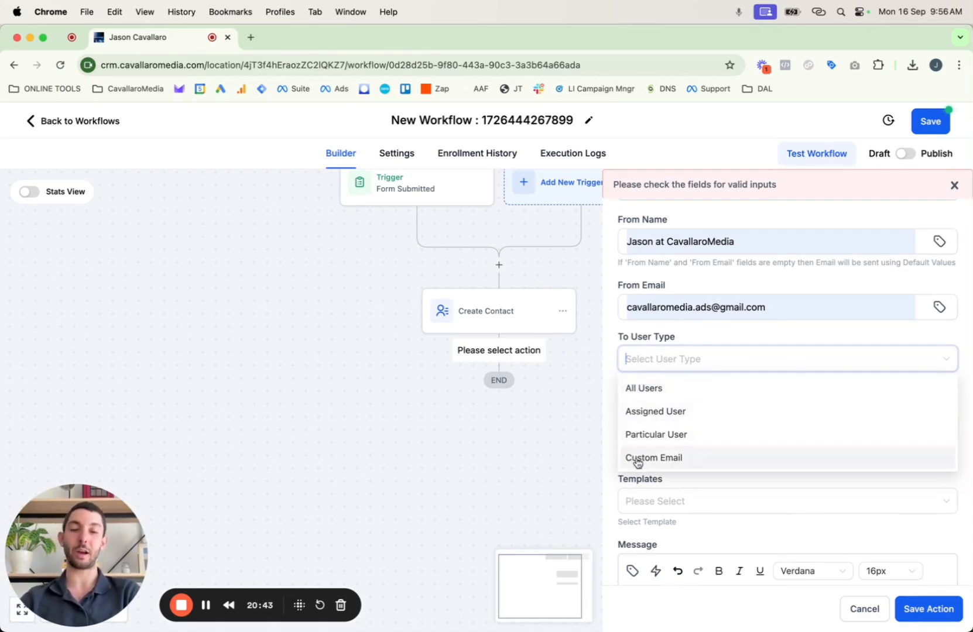
click(642, 389)
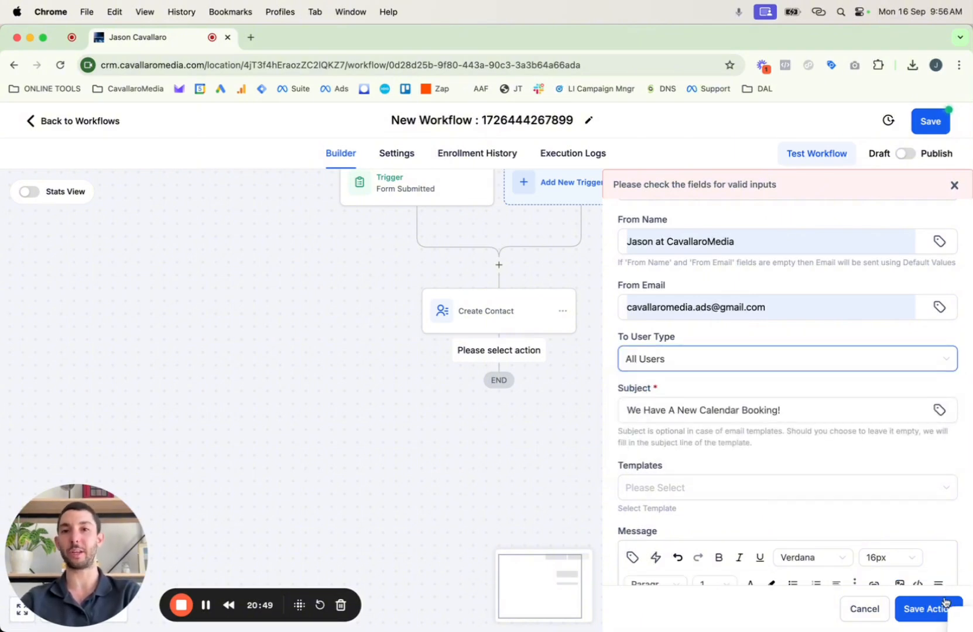
click(913, 612)
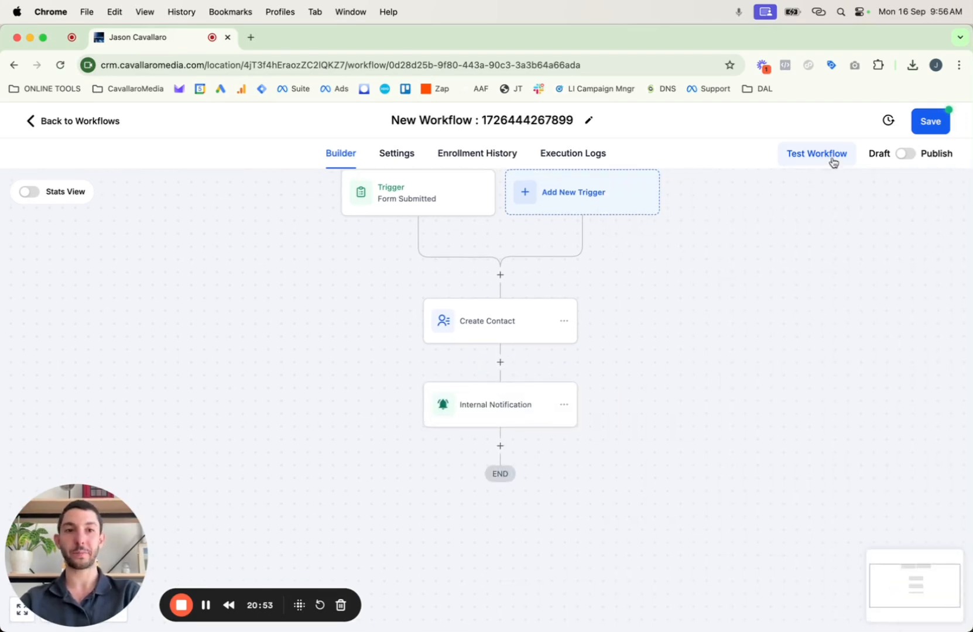
Switch the workflow from Draft to Publish and rename it TEST Cali Workflow.
click(905, 155)
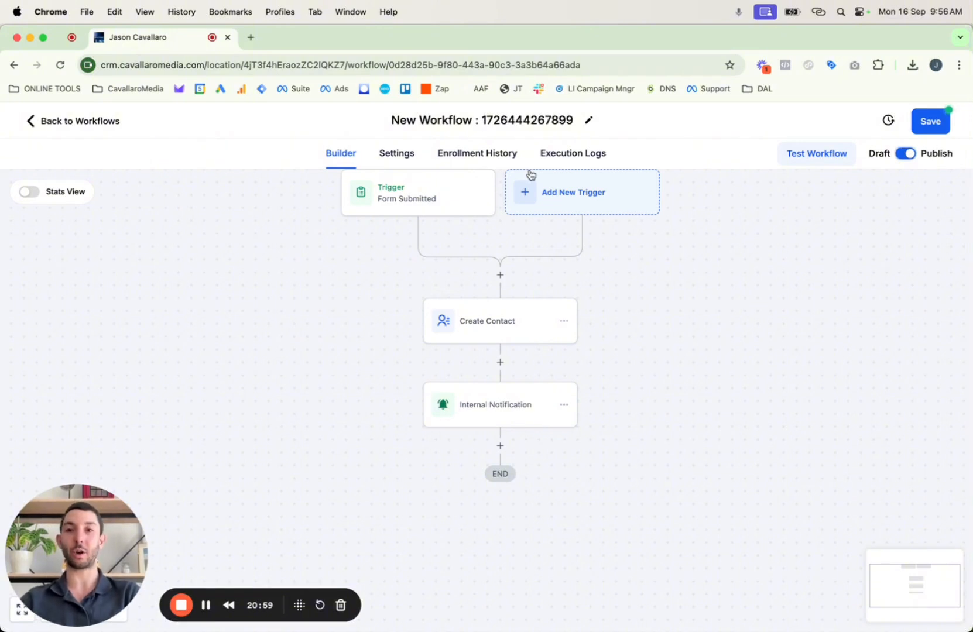
scroll(386, 205, up, 1)
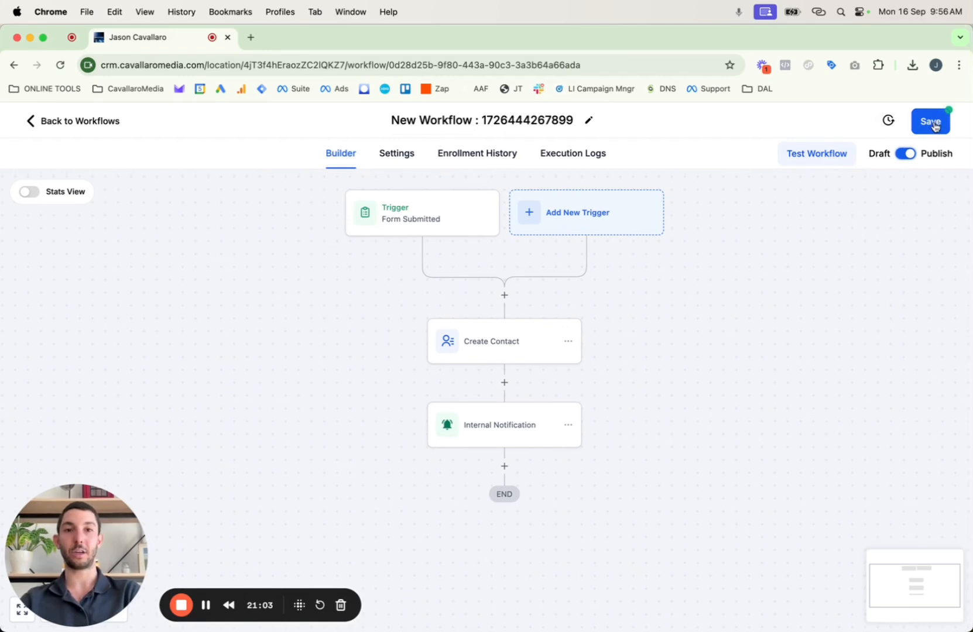
click(502, 117)
key(super+a)
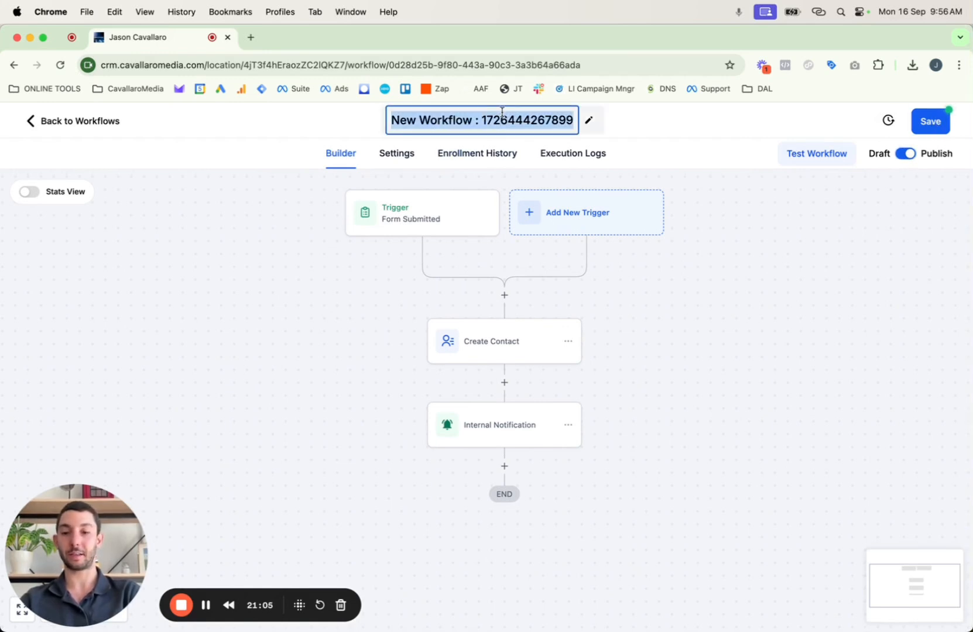
key(BackSpace)
text(TEST Ca)
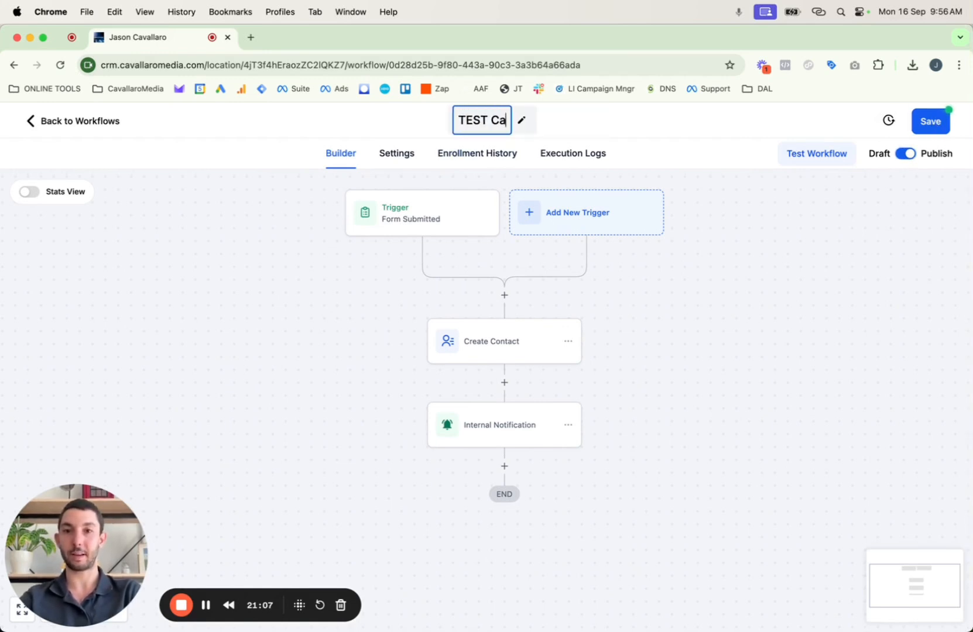
text(li Work)
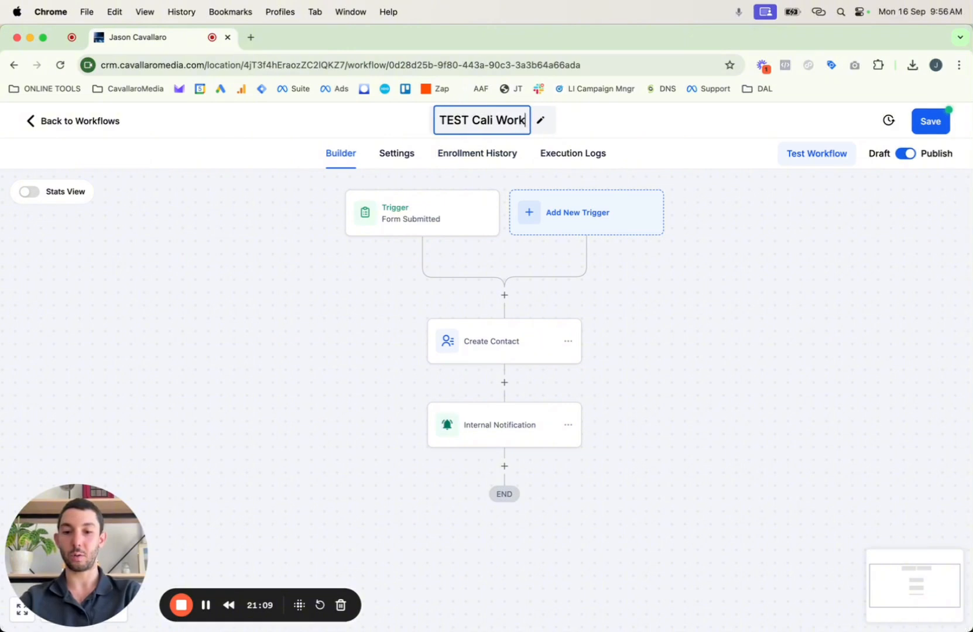
text(flow)
key(Return)
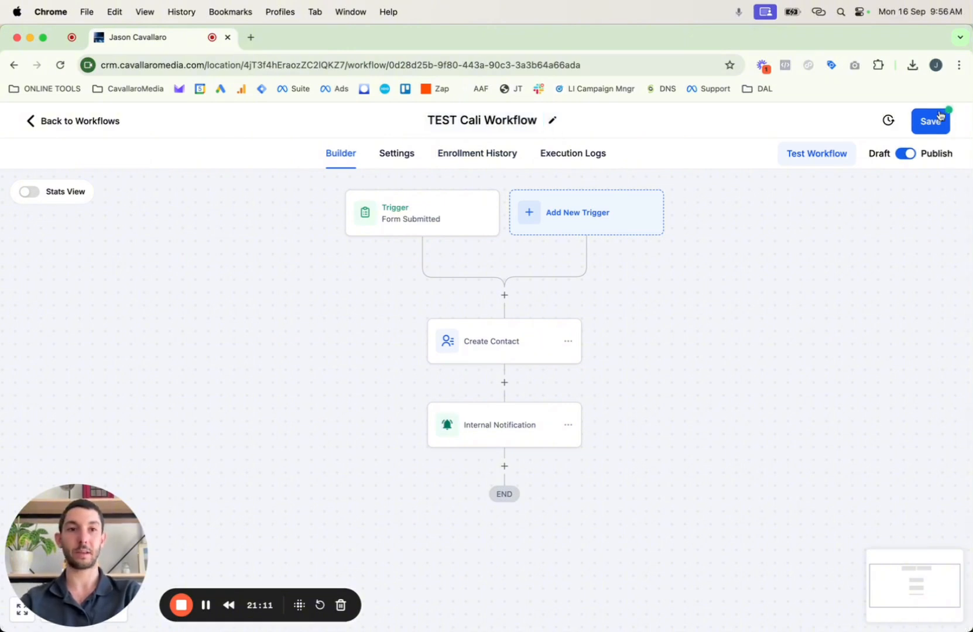